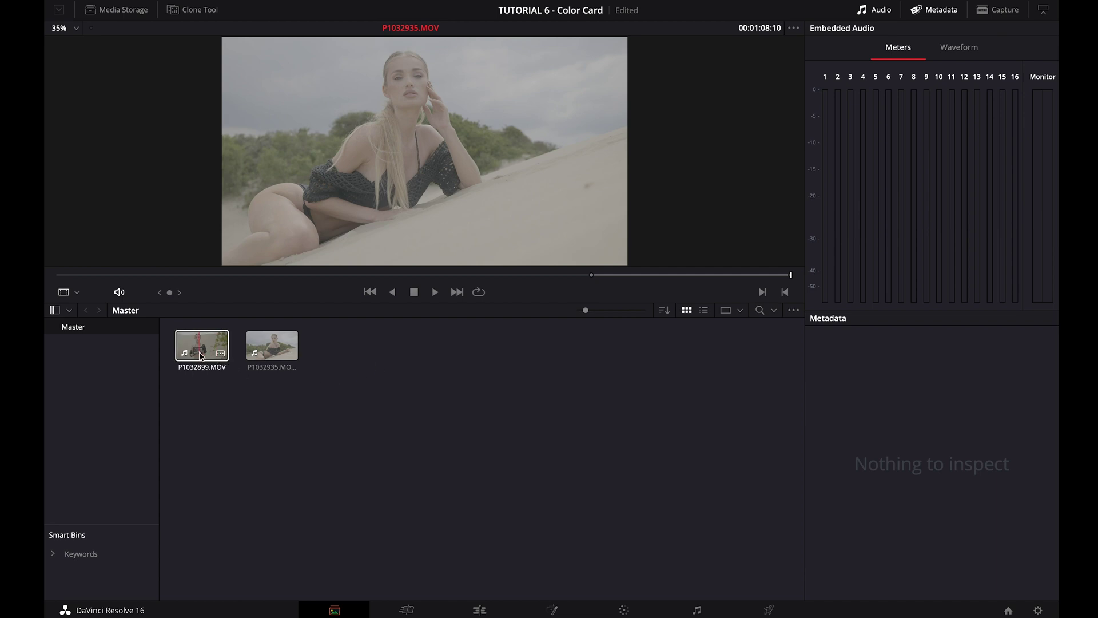
Review the project's master settings for timeline resolution and frame rate, leaving them unsaved.
left_click(1037, 611)
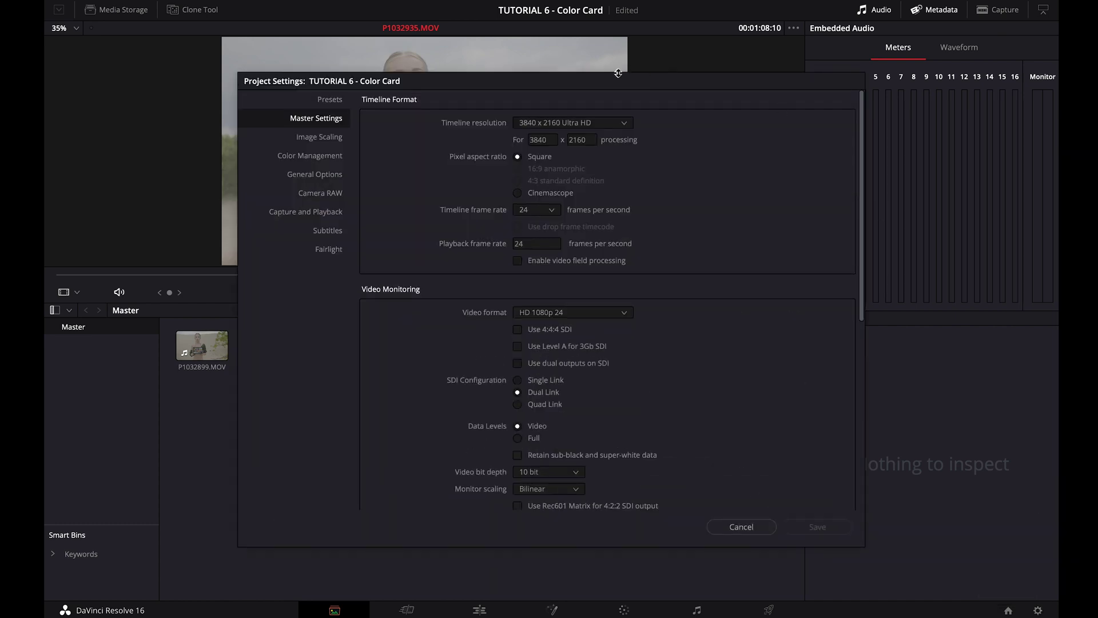
left_click_drag(584, 79, 547, 93)
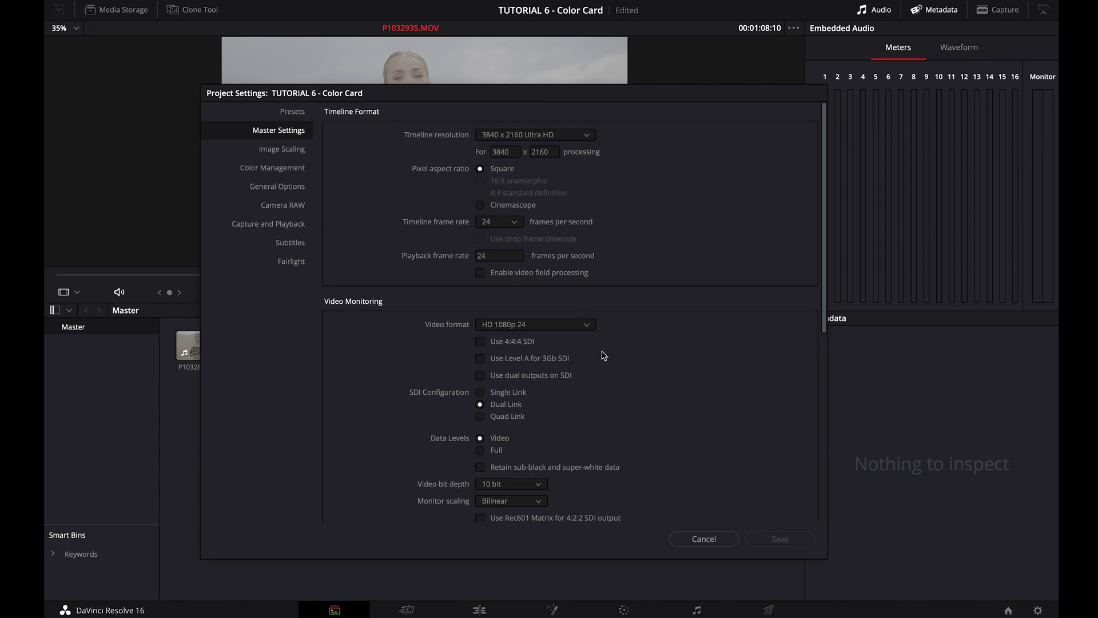
left_click(719, 542)
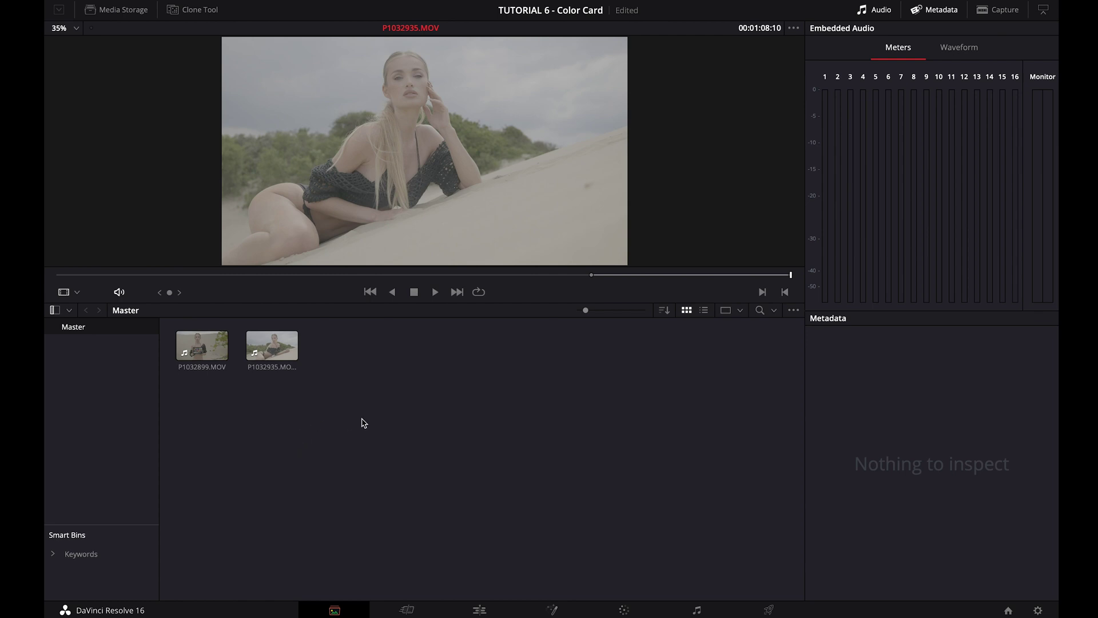
Set the video frame rate of both clips in the media pool to 24 fps in their clip attributes.
left_click_drag(366, 420, 176, 328)
right_click(207, 346)
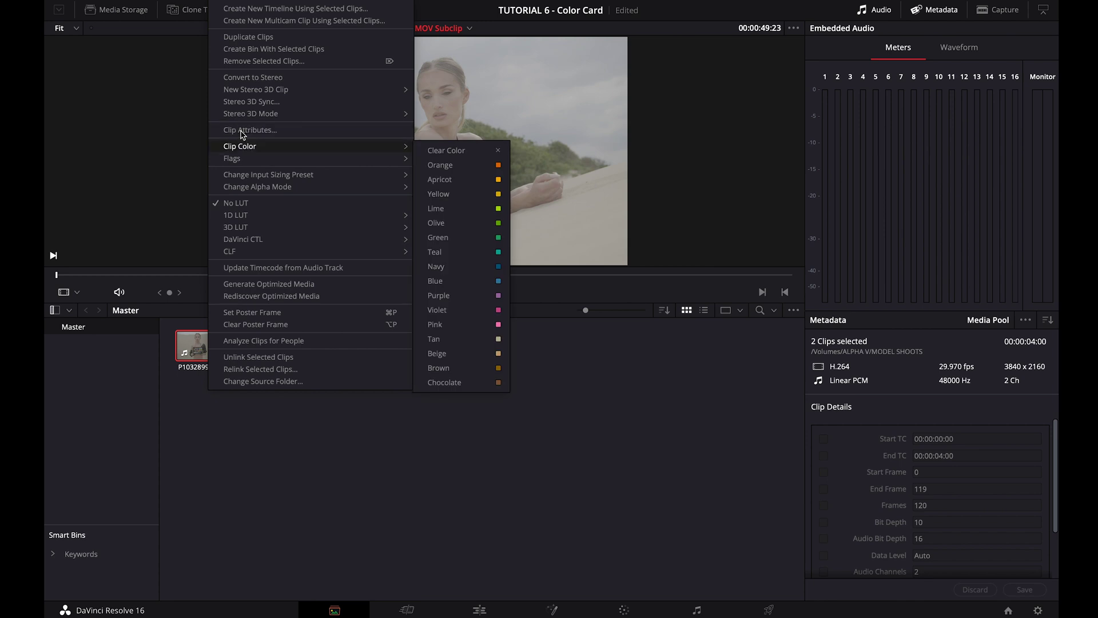
left_click(263, 132)
left_click(504, 140)
left_click(518, 213)
left_click(691, 485)
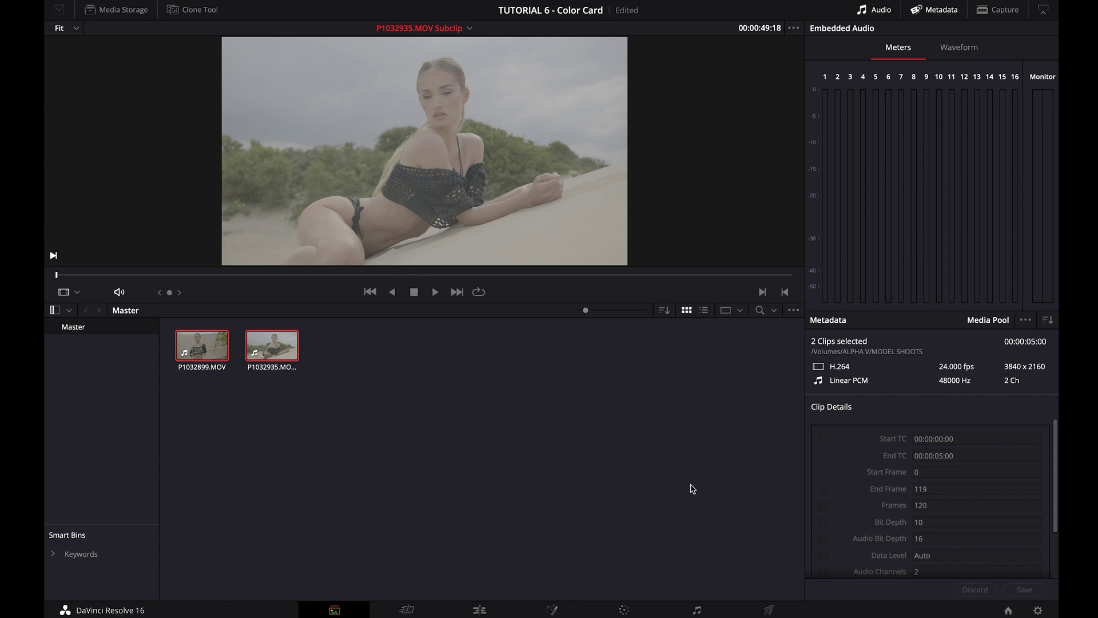
Generate optimized media for both selected clips and clear the selection.
right_click(269, 339)
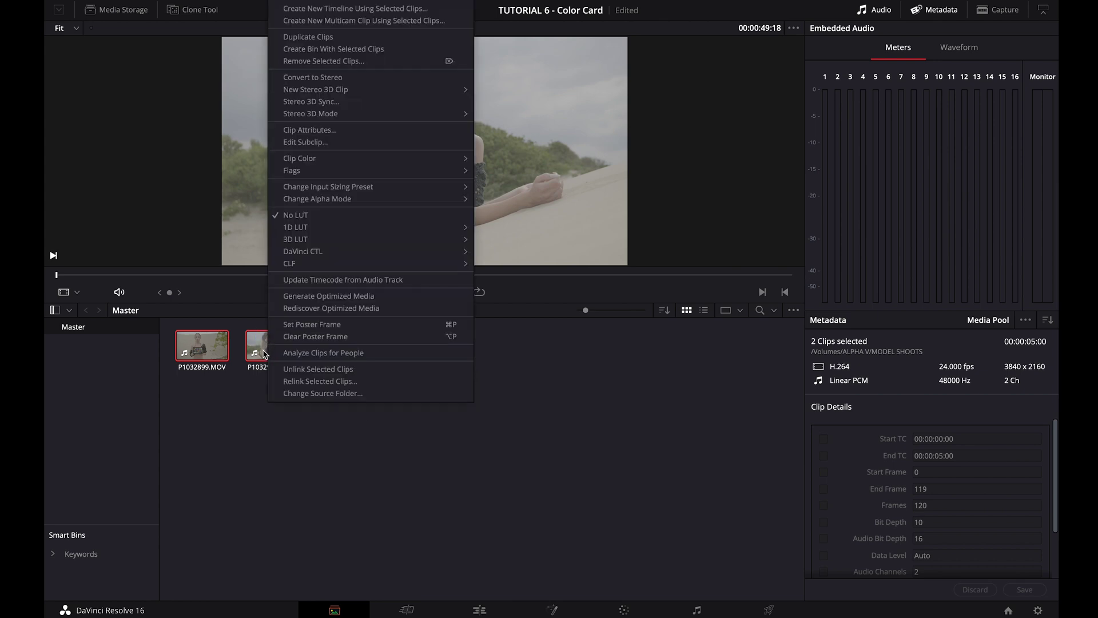
left_click(295, 297)
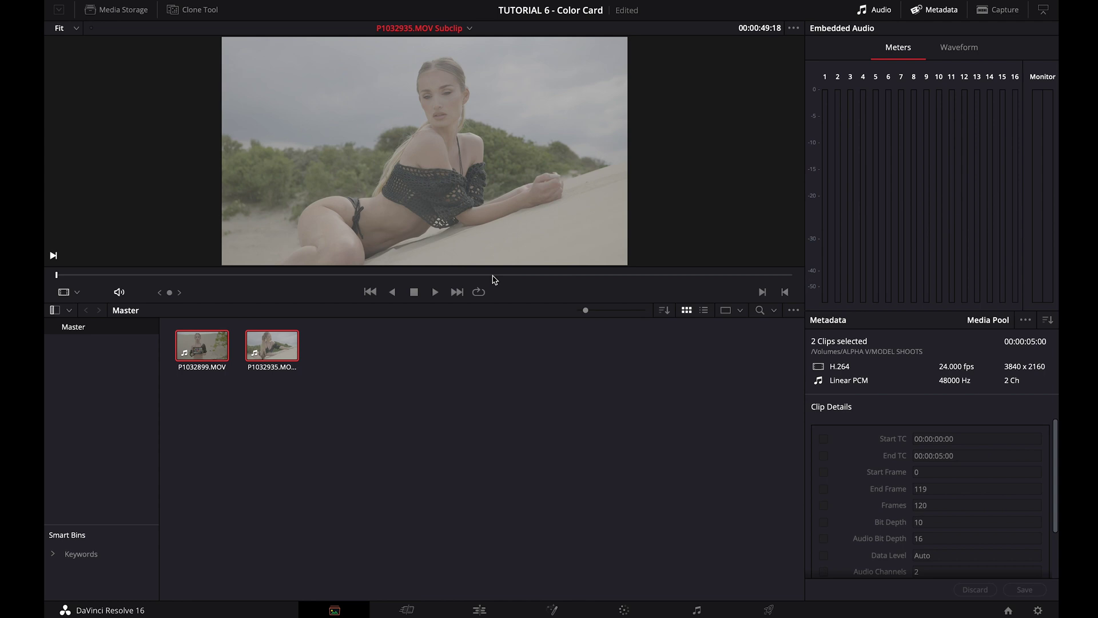
left_click(340, 360)
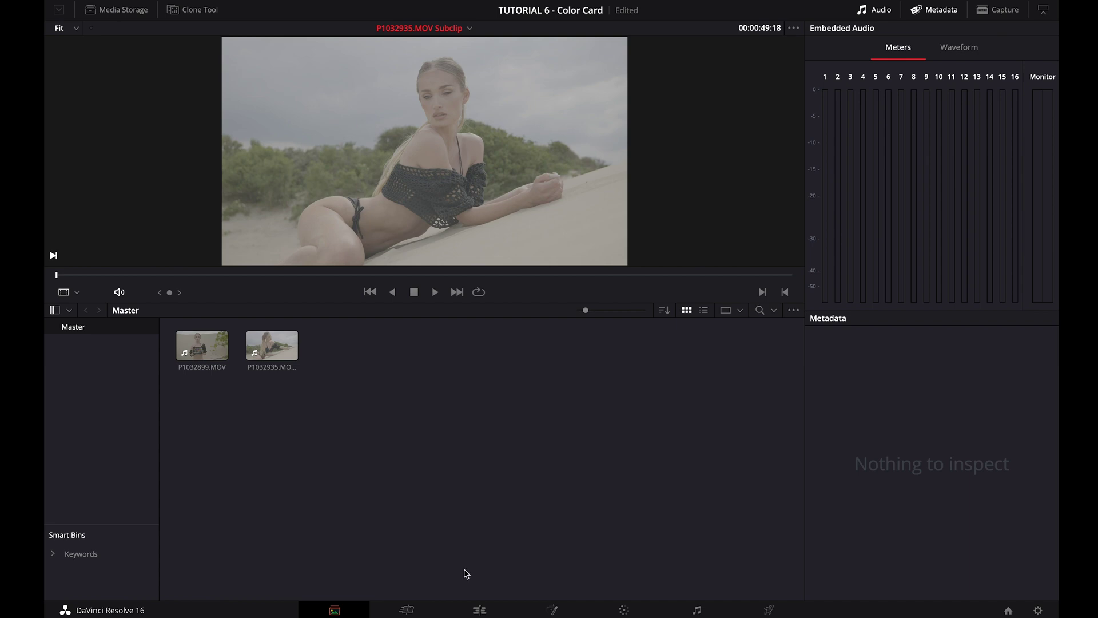
Switch to the Edit page and place both clips one after the other in the empty timeline.
left_click(497, 611)
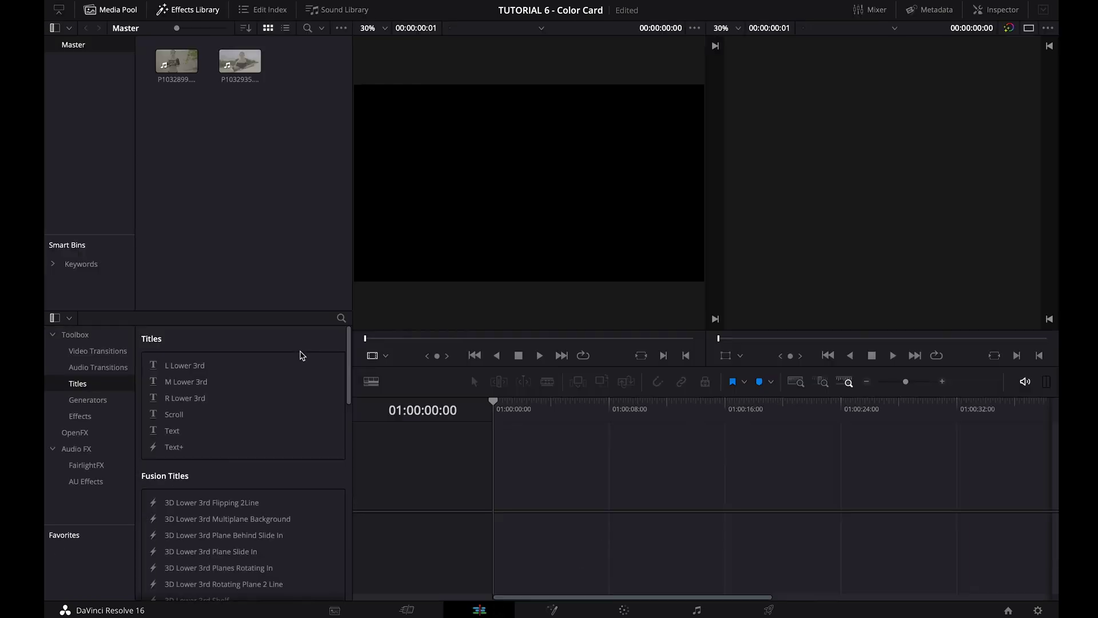
left_click_drag(287, 118, 157, 51)
left_click_drag(213, 106, 508, 504)
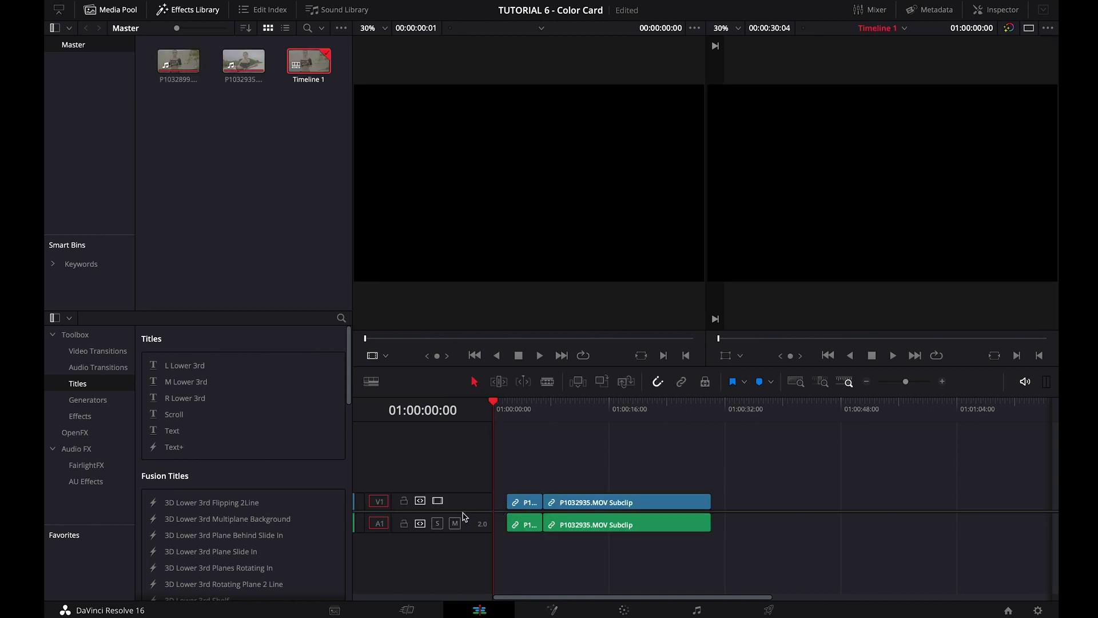
left_click(455, 523)
left_click(521, 422)
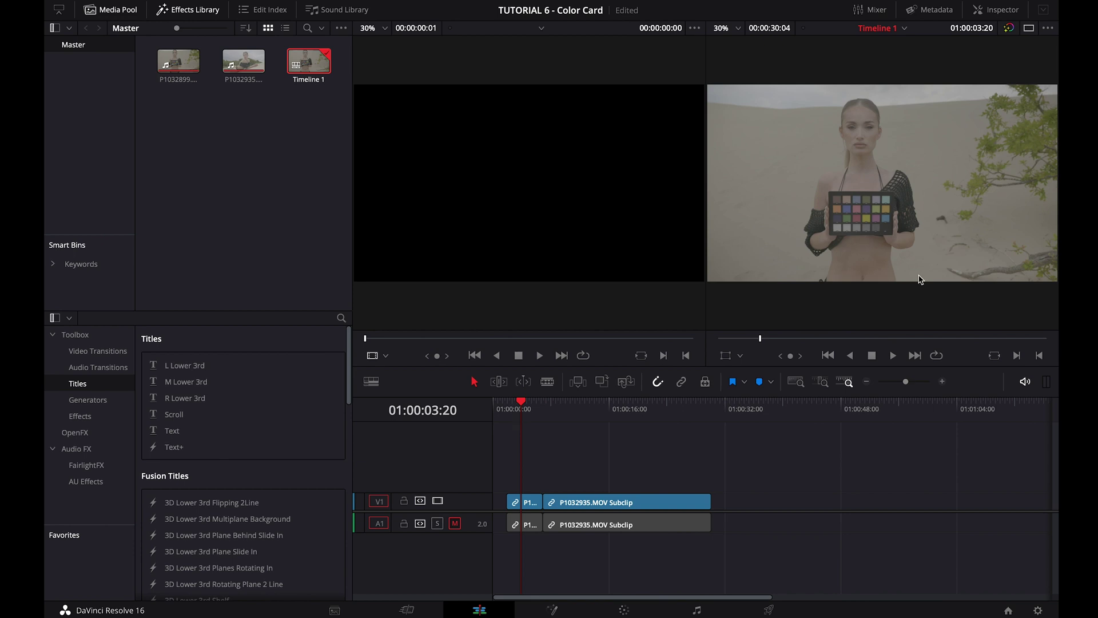
key("ctrl+z")
Open the color chart clip on the Color page and park the playhead at 01:00:04:19, where the chart is visible.
left_click(507, 440)
left_click_drag(520, 405, 523, 406)
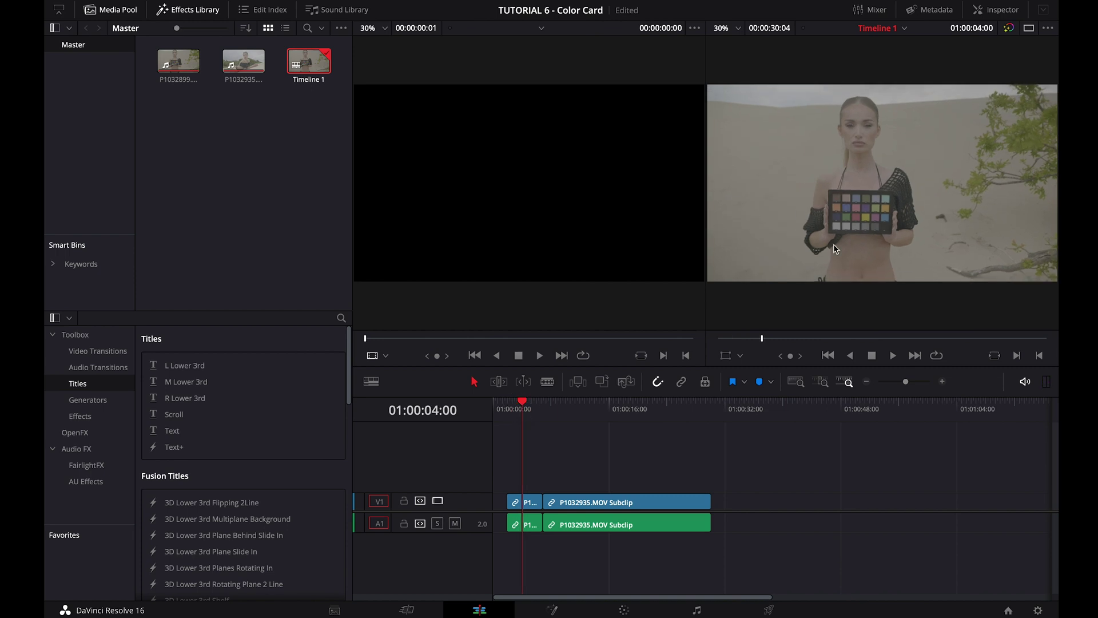
left_click(526, 502)
left_click(624, 611)
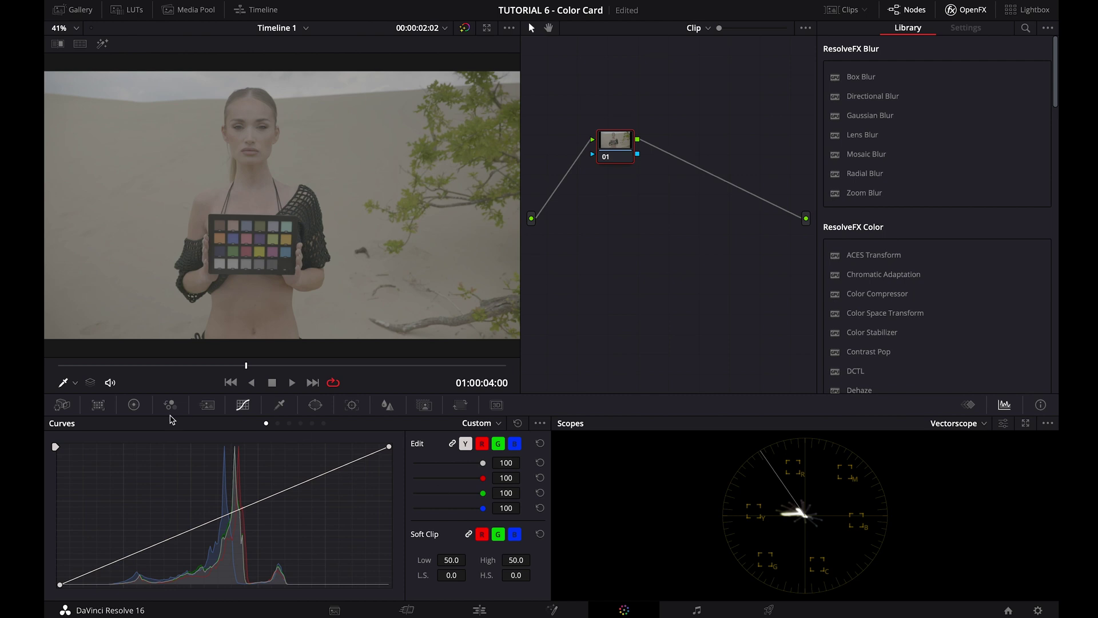
left_click_drag(245, 365, 318, 371)
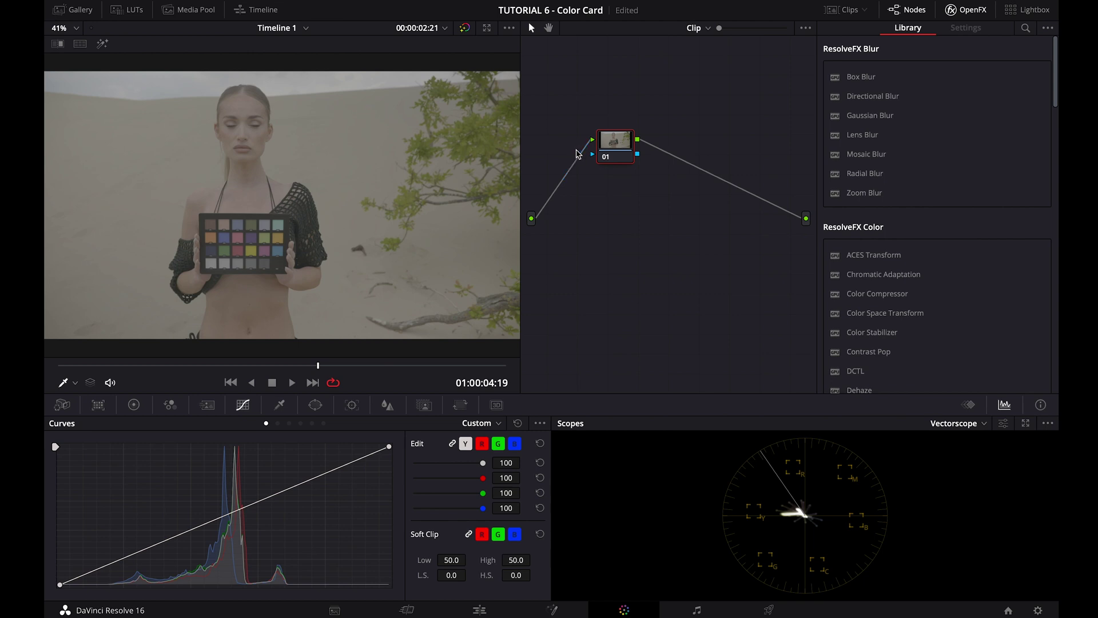
Add a serial node after node 01 in the node graph.
right_click(611, 144)
mouse_move(663, 205)
left_click(753, 210)
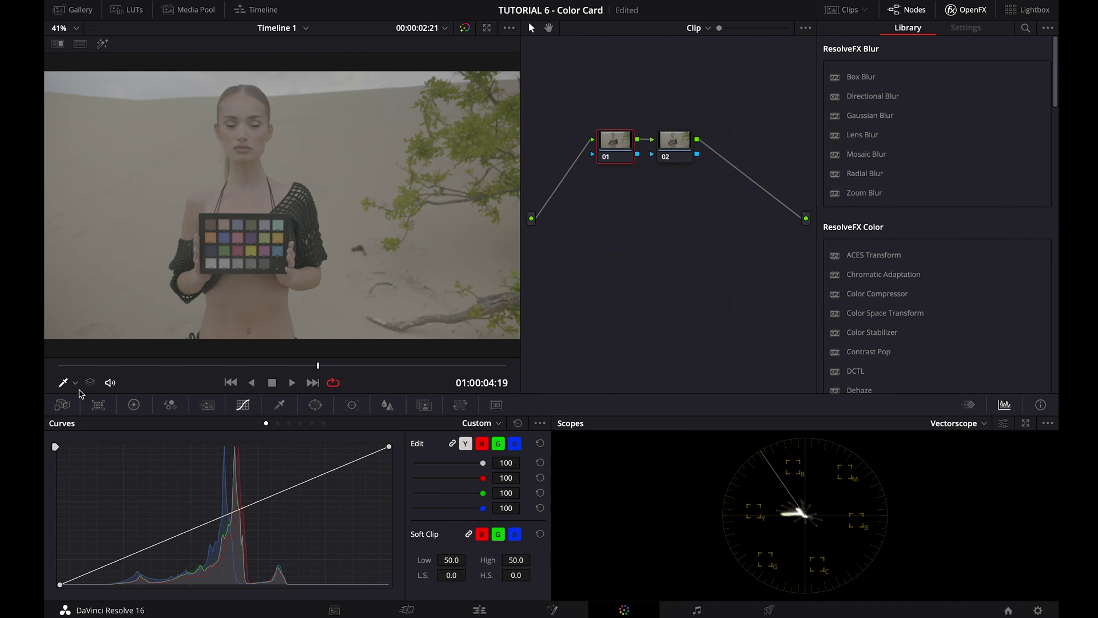
Show the Color Match palette and the color chart overlay, and move the grid's upper-left corner onto the filmed chart.
left_click(97, 406)
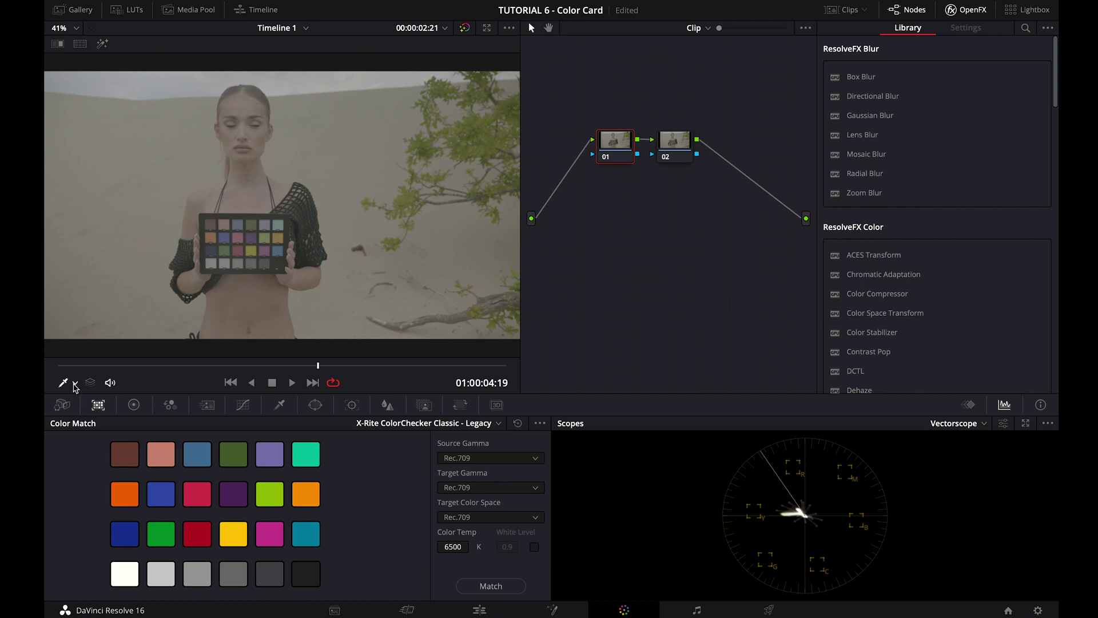
left_click(75, 384)
left_click(111, 499)
left_click_drag(261, 184, 272, 260)
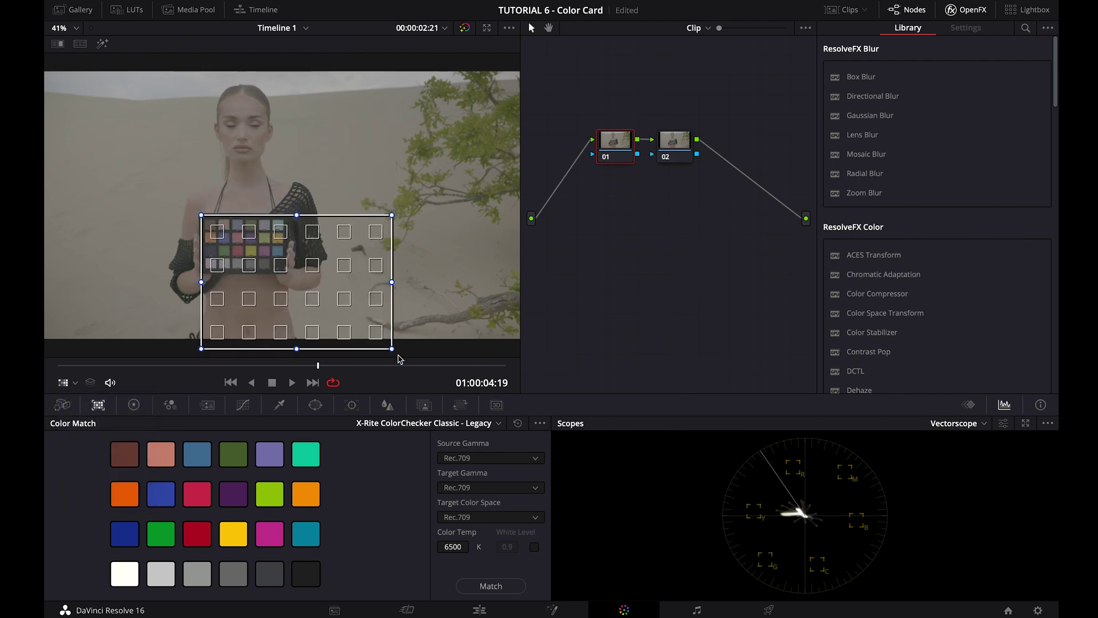
Fit the four corners of the overlay grid to the filmed color chart so each square sits inside its patch.
left_click_drag(392, 348, 311, 308)
left_click_drag(288, 280, 300, 287)
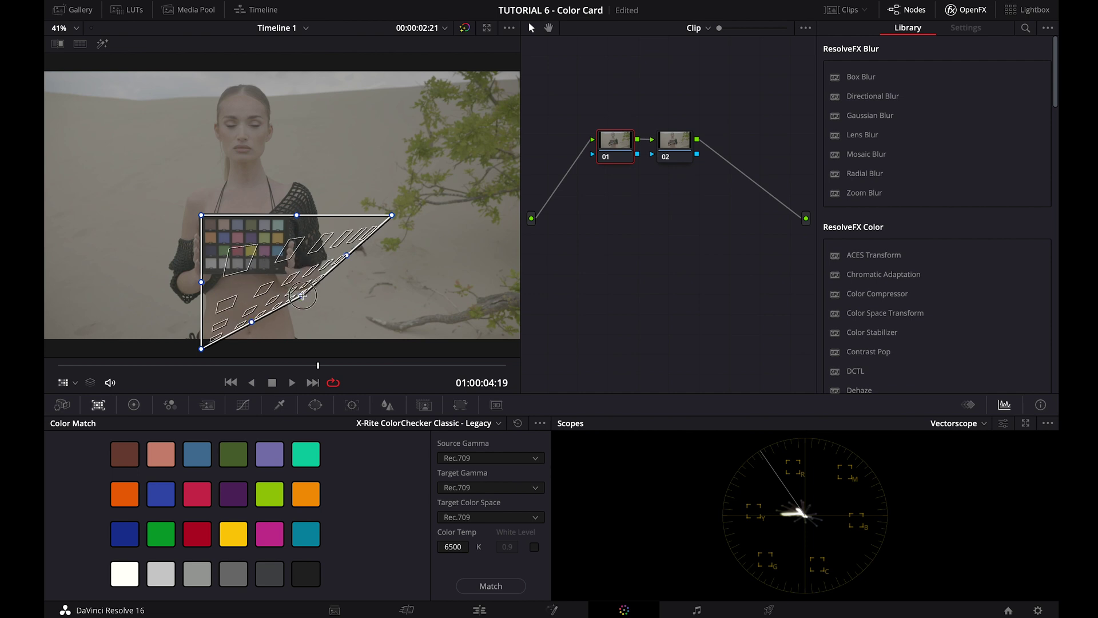
left_click_drag(391, 215, 282, 216)
left_click_drag(200, 348, 200, 274)
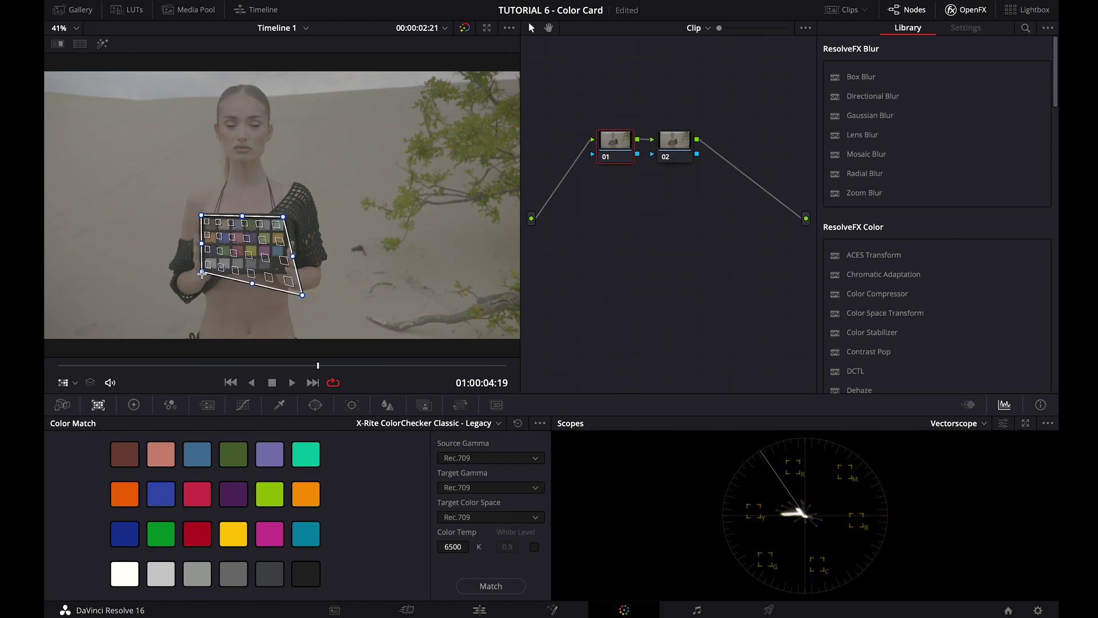
left_click_drag(302, 295, 284, 270)
left_click_drag(200, 273, 204, 270)
left_click_drag(201, 215, 203, 216)
left_click_drag(283, 217, 285, 217)
Check the grid's patch alignment up close and set the color match source gamma to V-Log.
left_click(67, 28)
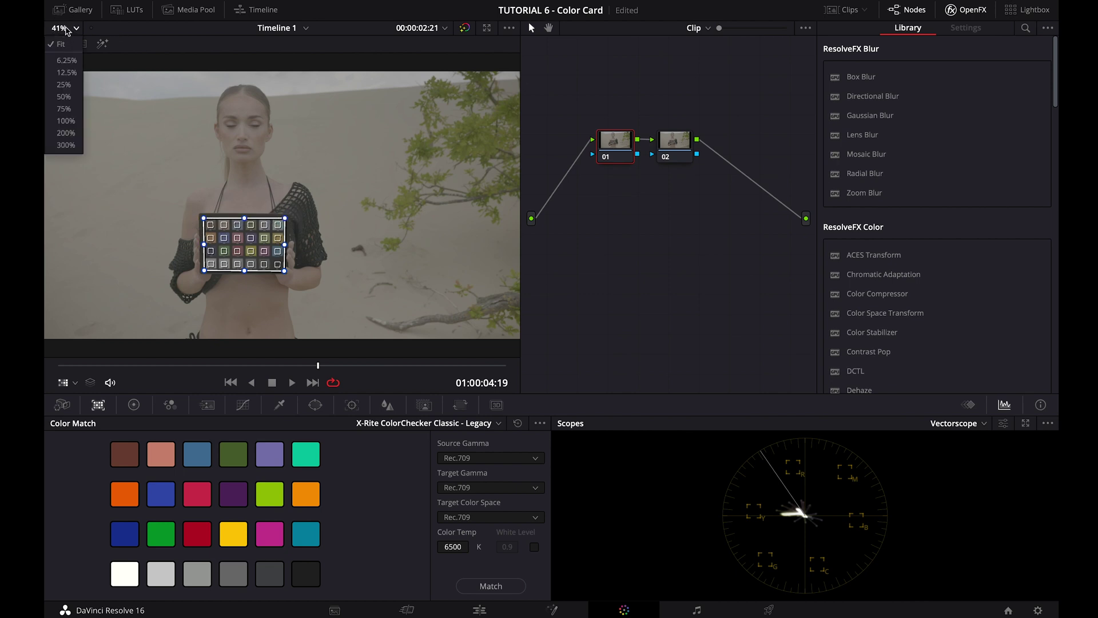
left_click(64, 108)
left_click(75, 30)
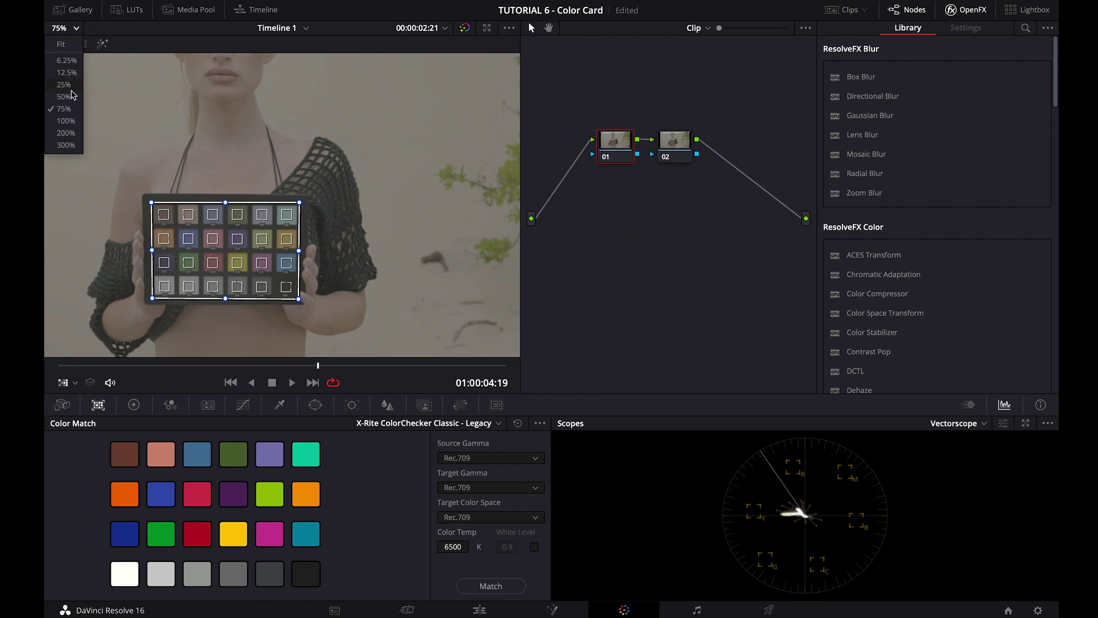
left_click(71, 125)
scroll(78, 100, "down", 5)
scroll(77, 100, "left", 5)
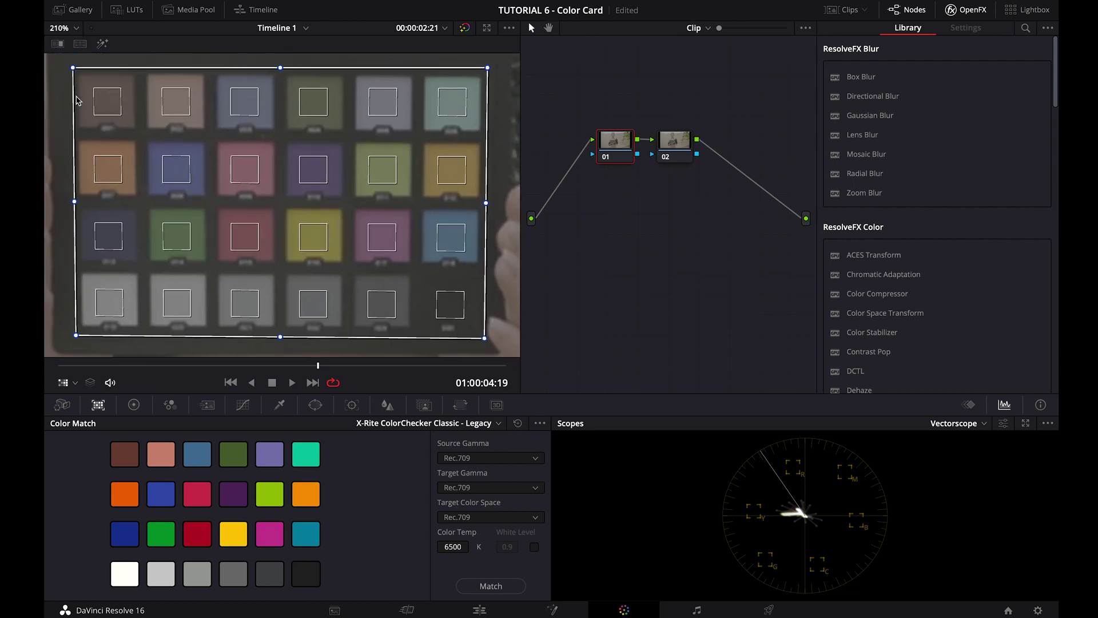
left_click(476, 458)
scroll(487, 554, "down", 10)
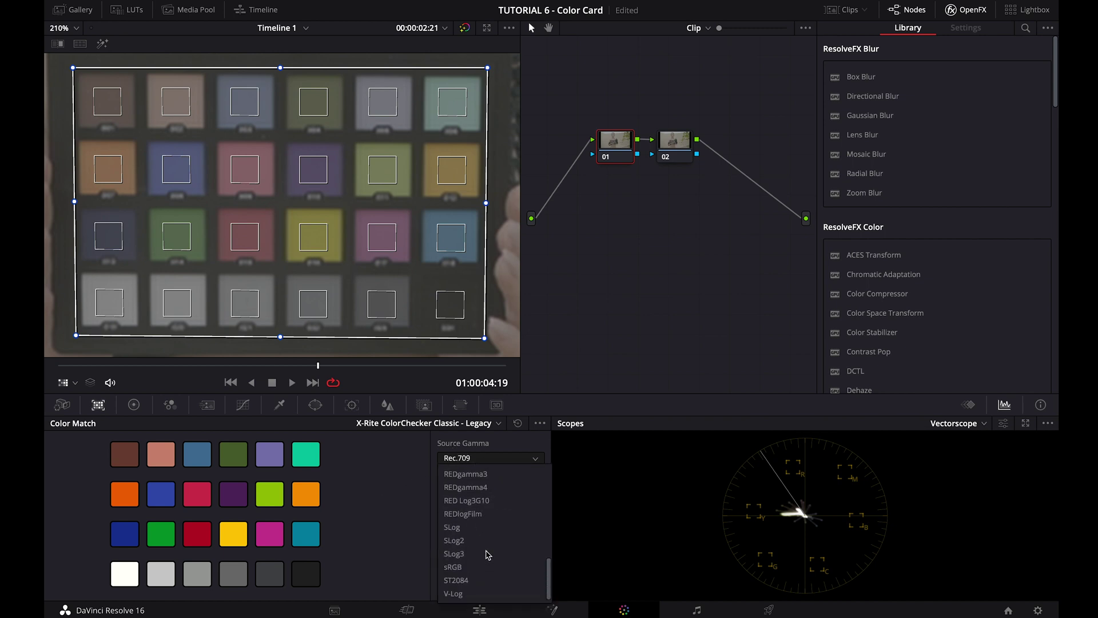
left_click(466, 593)
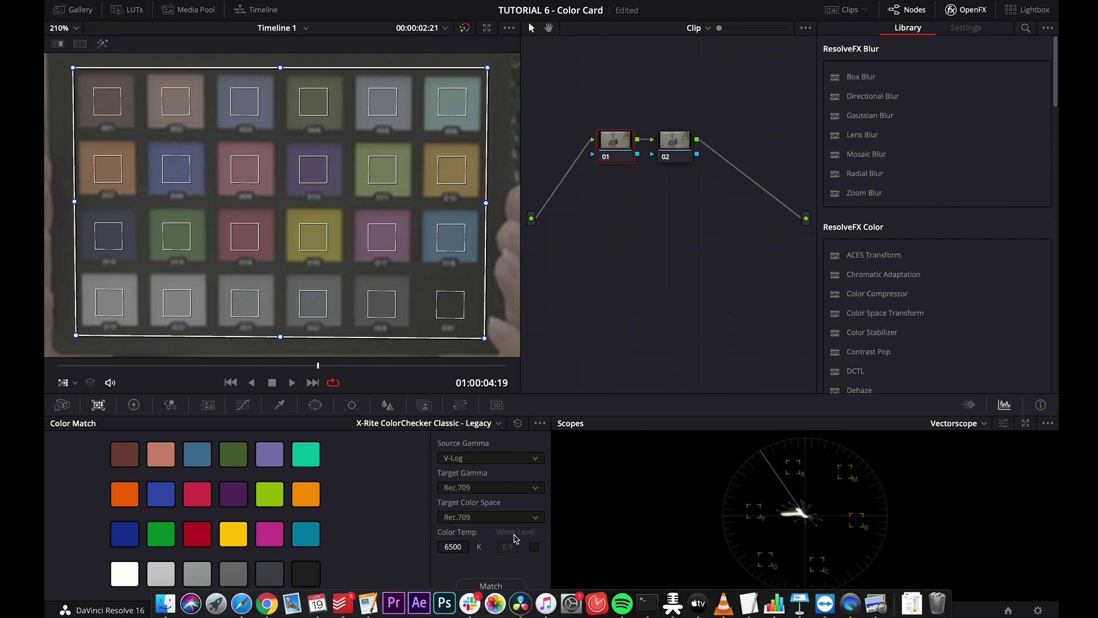
Open the white balance chart image, examine the color temperatures for each type of light, and close it.
left_click(912, 601)
left_click(914, 566)
left_click_drag(194, 21, 568, 110)
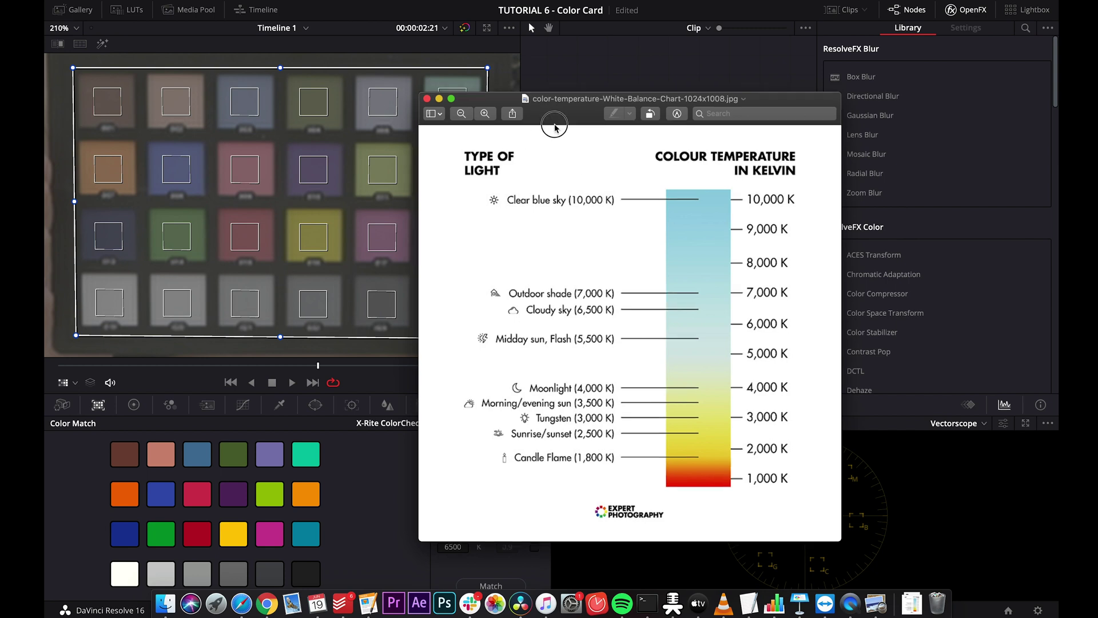
left_click(432, 110)
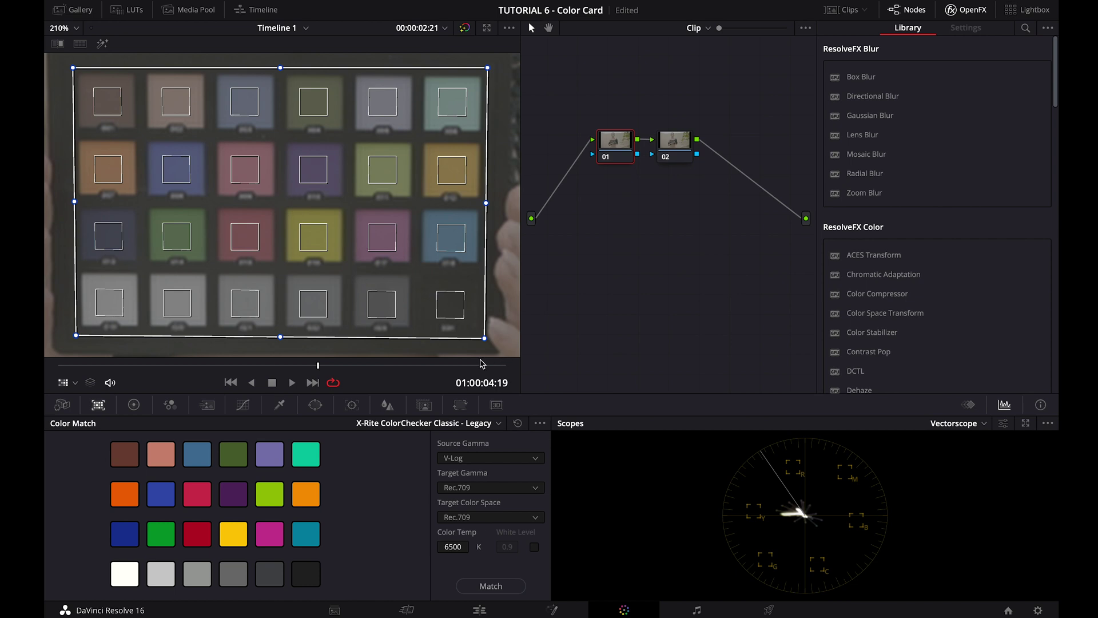
Shift the overlay grid slightly and fine-tune its corners so the squares are centered on the chart patches.
left_click_drag(483, 338, 479, 331)
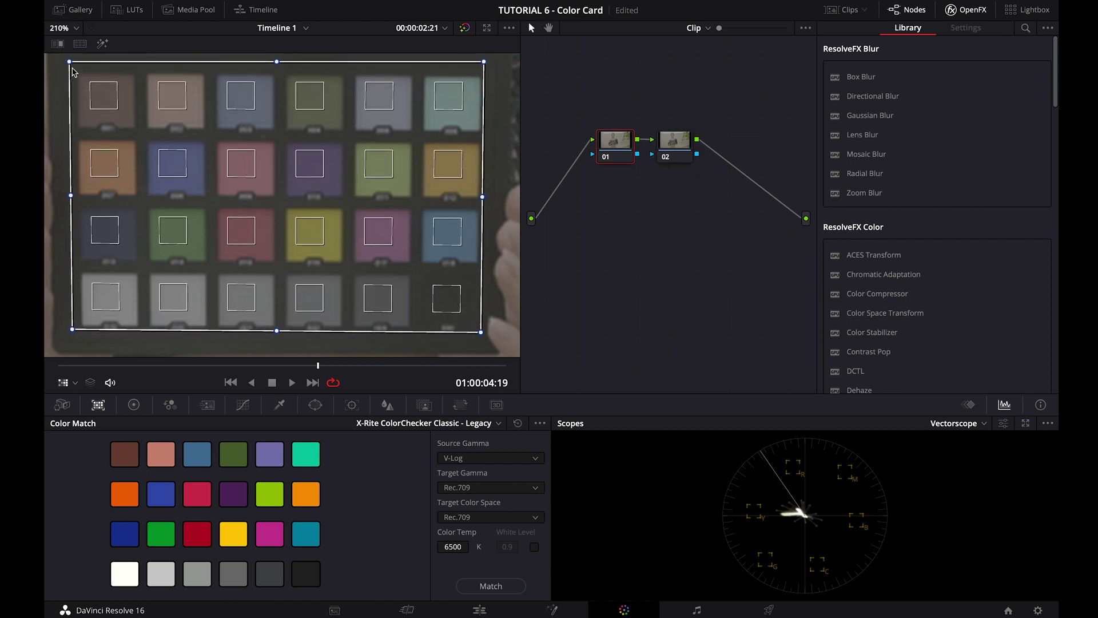
left_click_drag(69, 62, 72, 67)
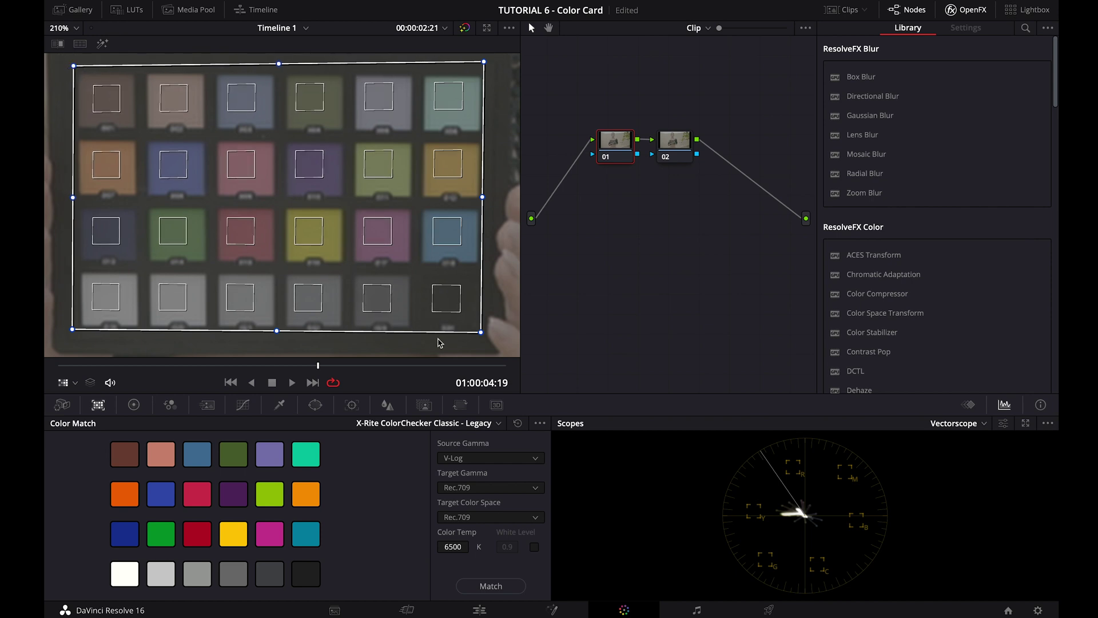
left_click_drag(480, 332, 481, 332)
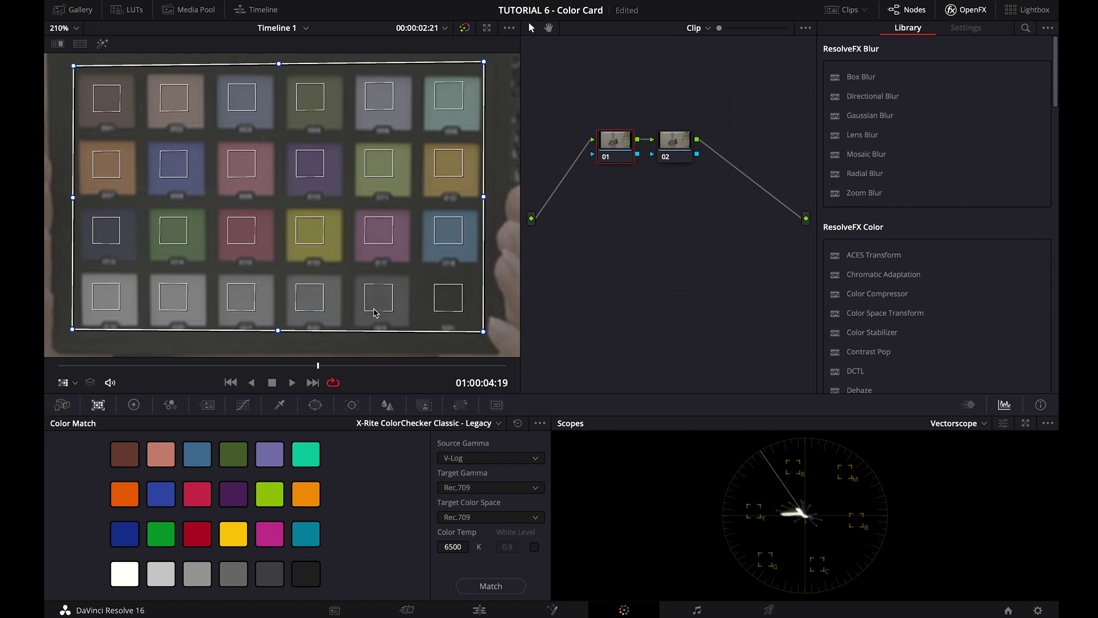
left_click_drag(72, 329, 75, 329)
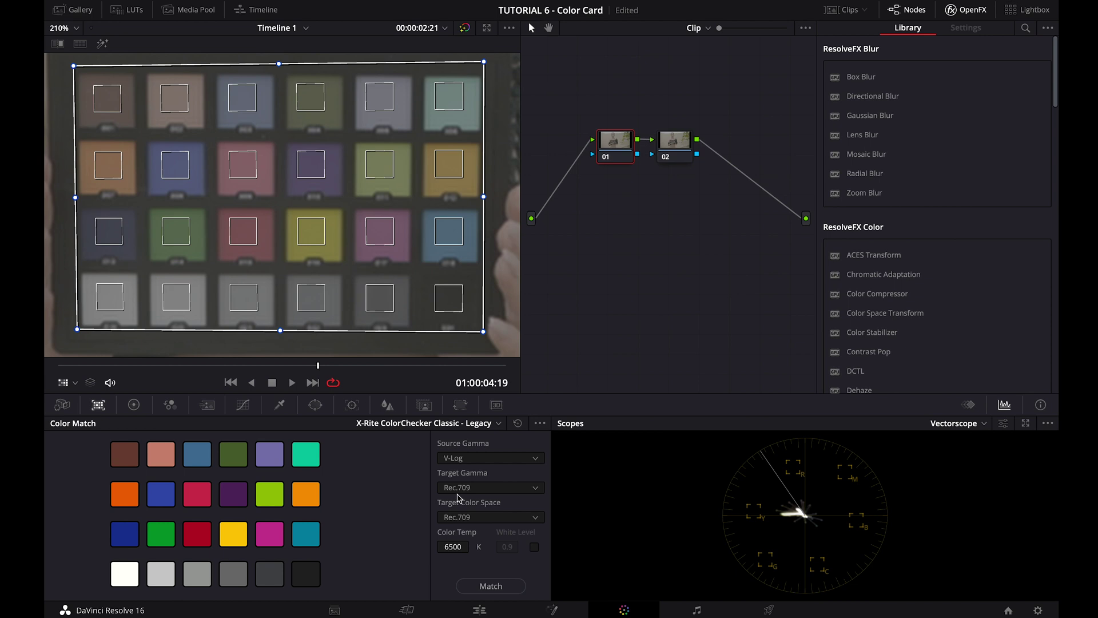
Apply the color match to node 01, undo it to compare with the original image, and reapply it.
left_click(493, 588)
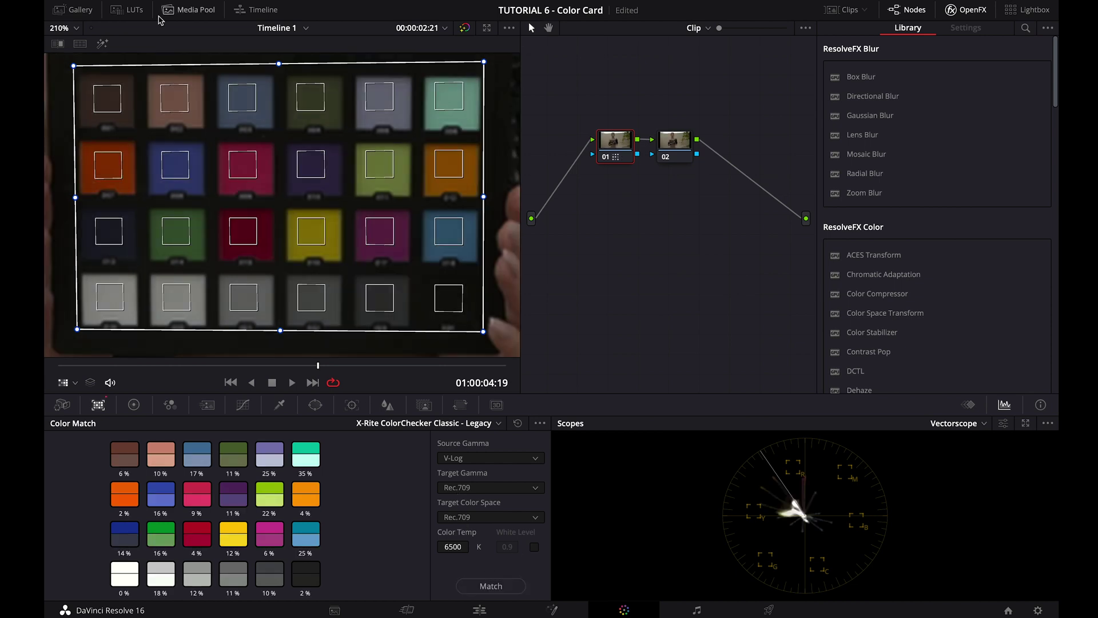
left_click(63, 28)
left_click(69, 48)
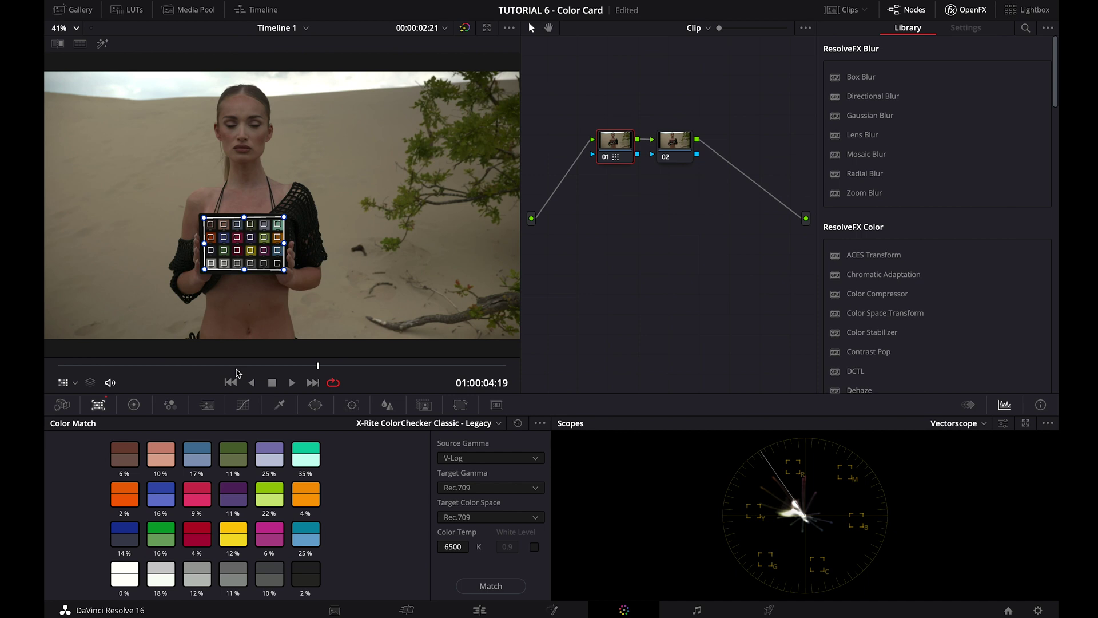
key("ctrl+z")
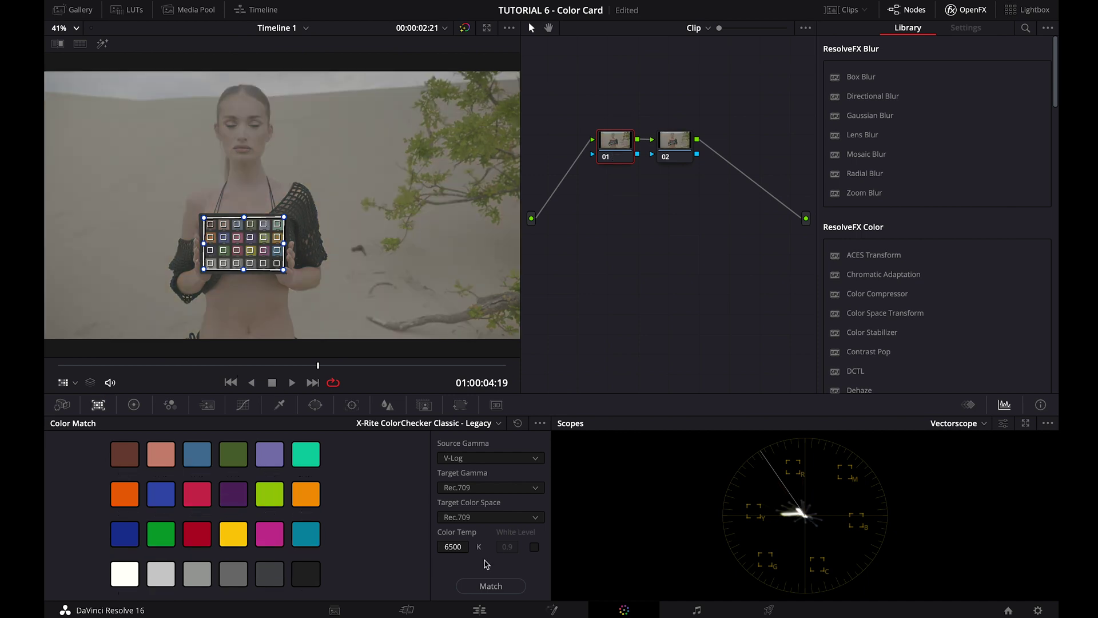
left_click(482, 586)
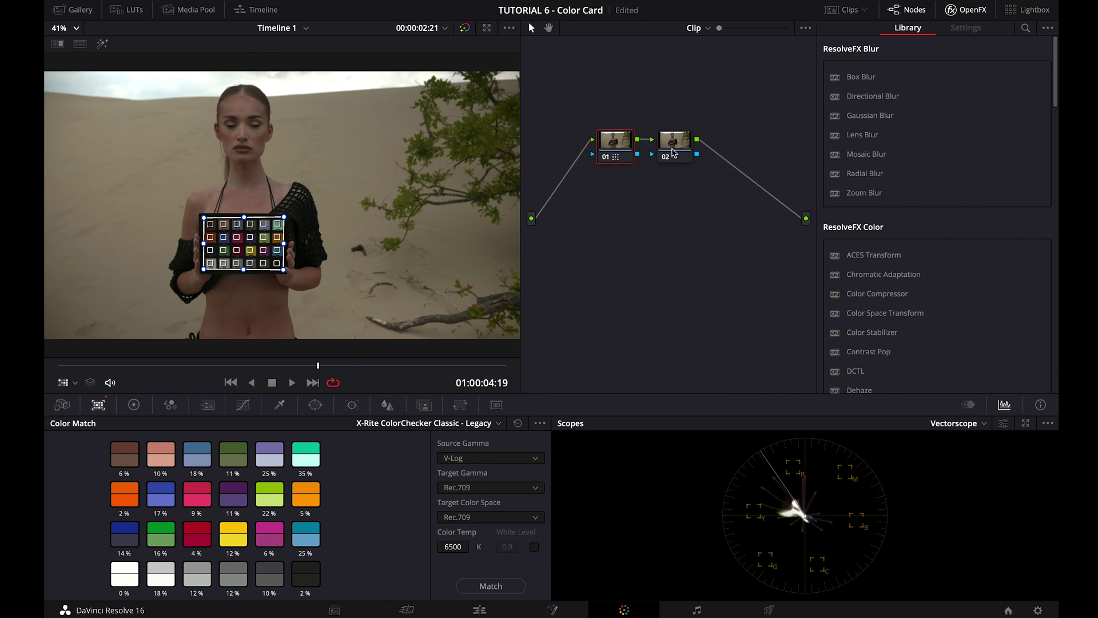
Delete node 02 and grab a still of the color-matched chart clip into the gallery.
left_click(673, 153)
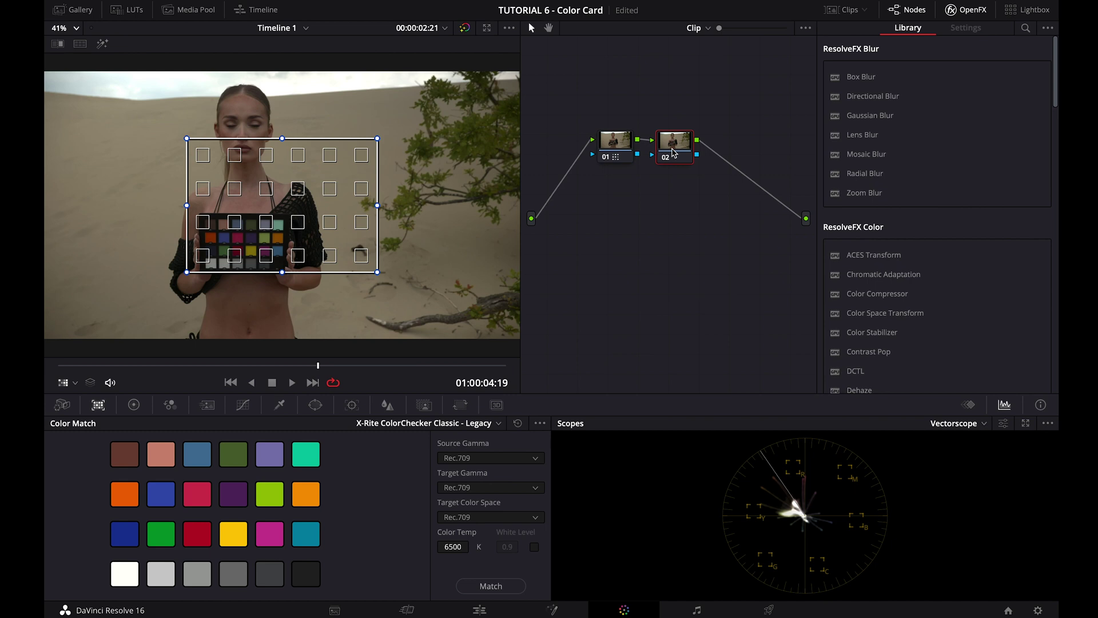
key("Delete")
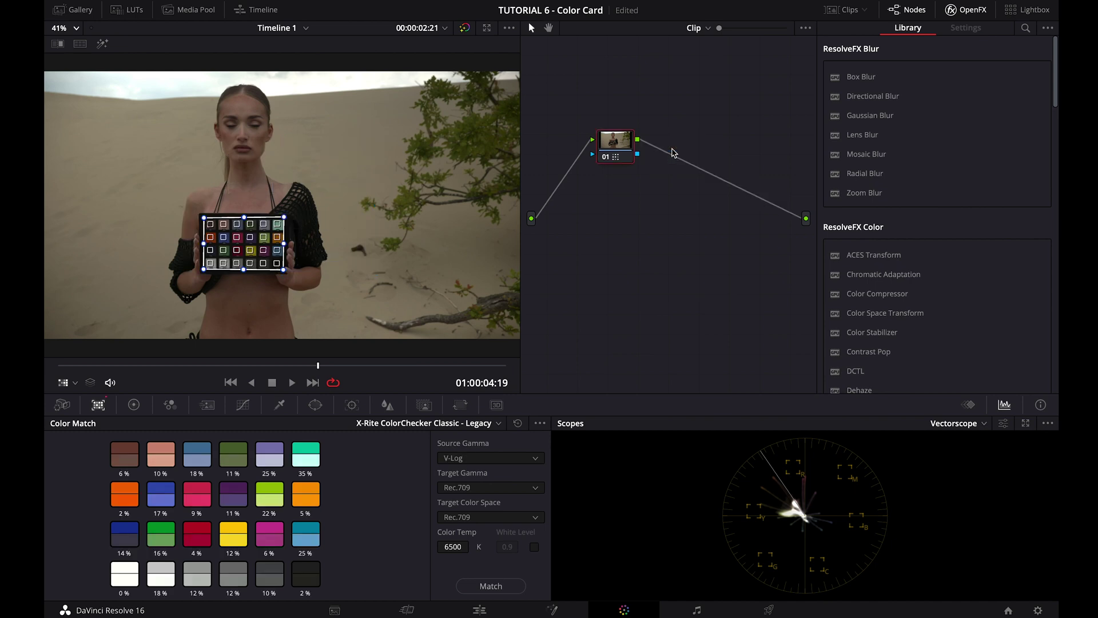
right_click(274, 171)
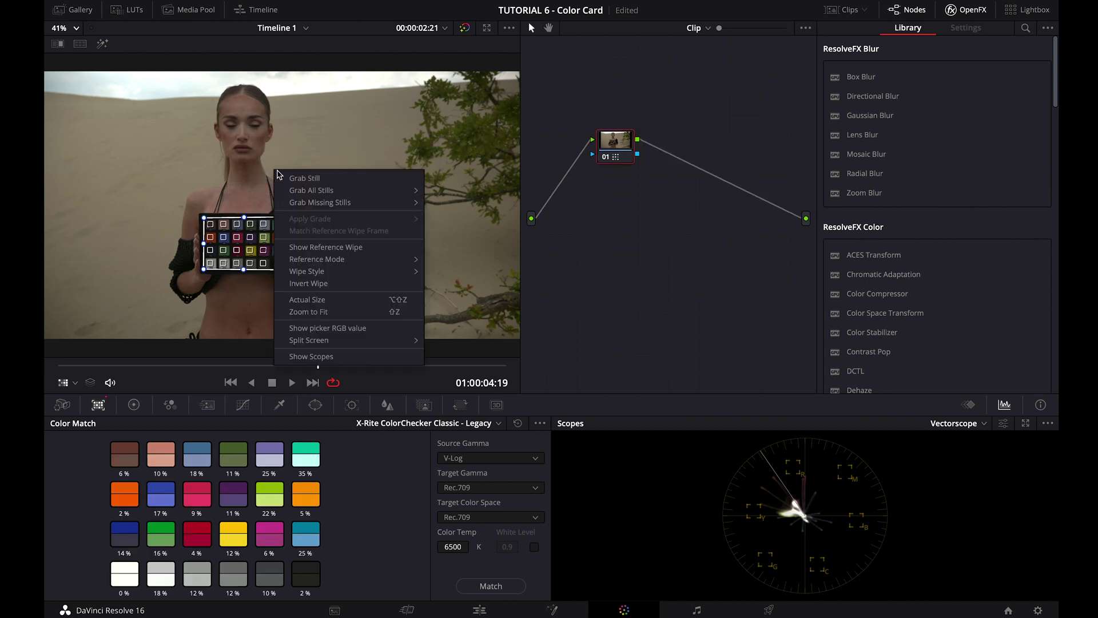
left_click(287, 176)
left_click(73, 9)
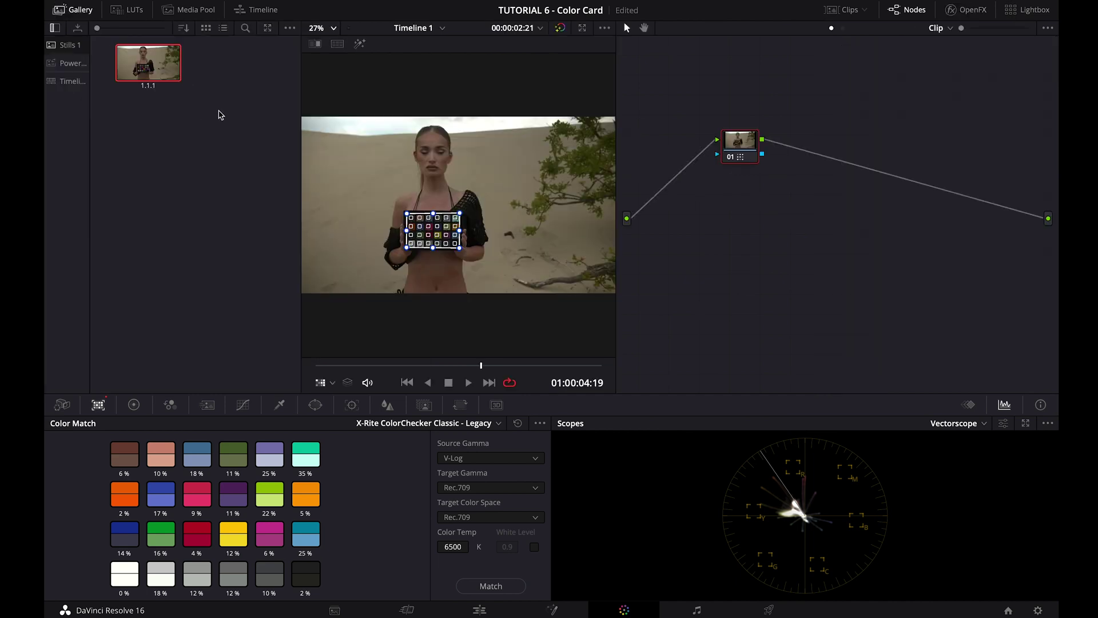
Show the timeline's clips, switch to clip 02, and turn off the color chart overlay in the viewer.
left_click(846, 10)
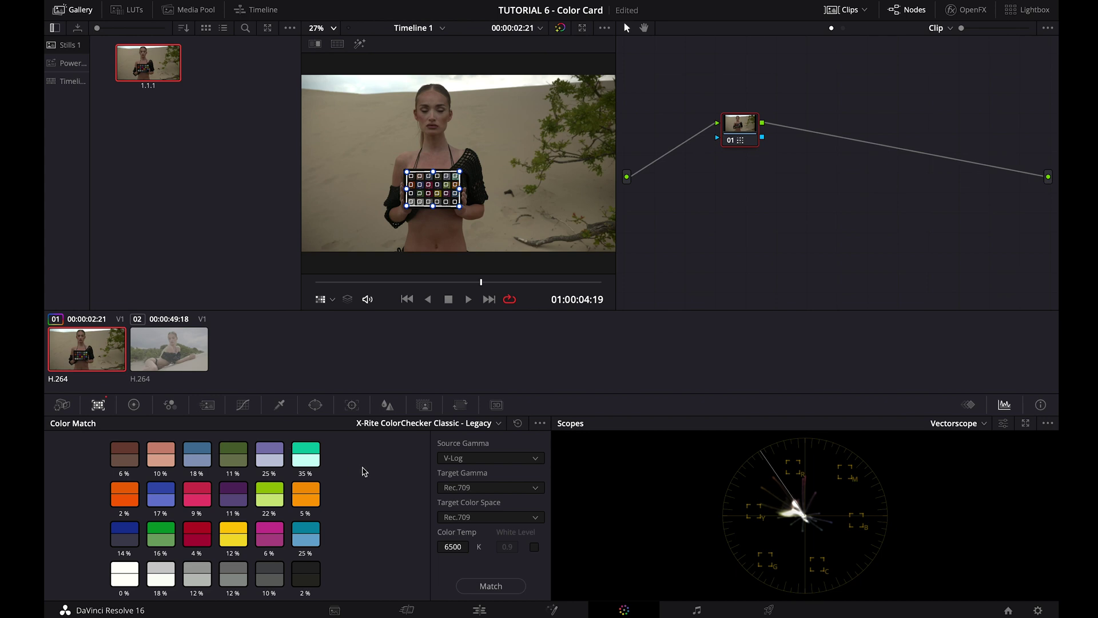
left_click(171, 364)
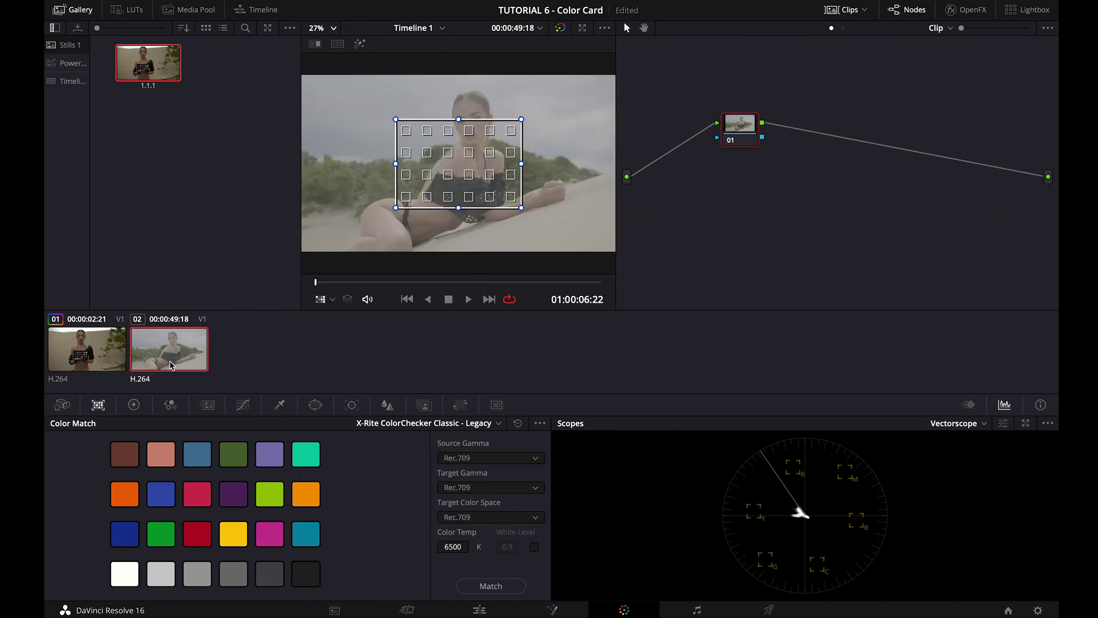
left_click(330, 300)
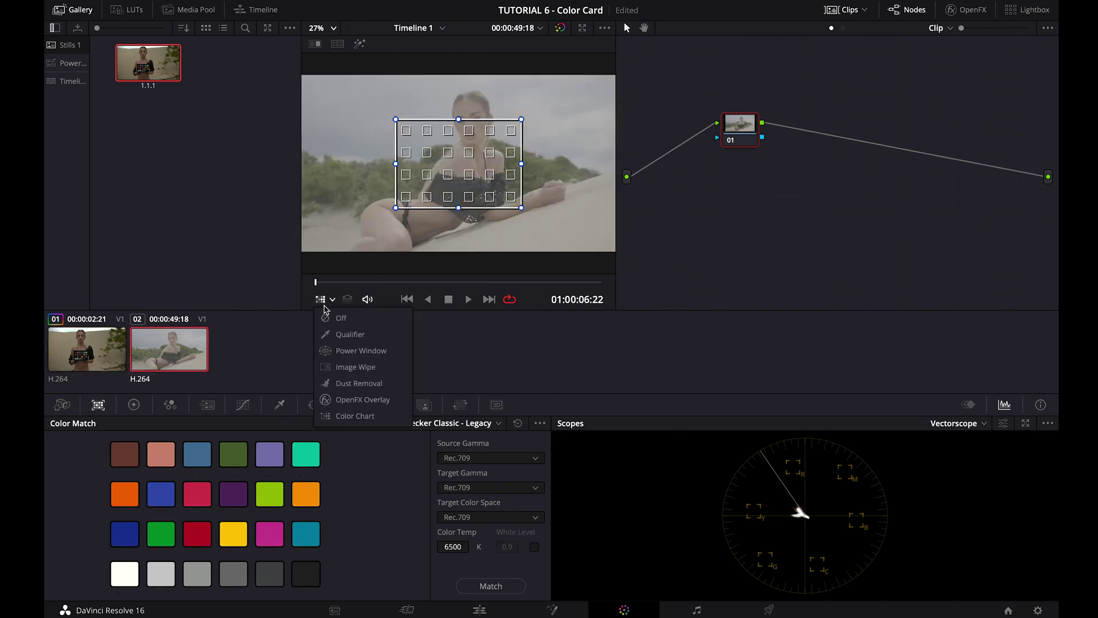
left_click(335, 321)
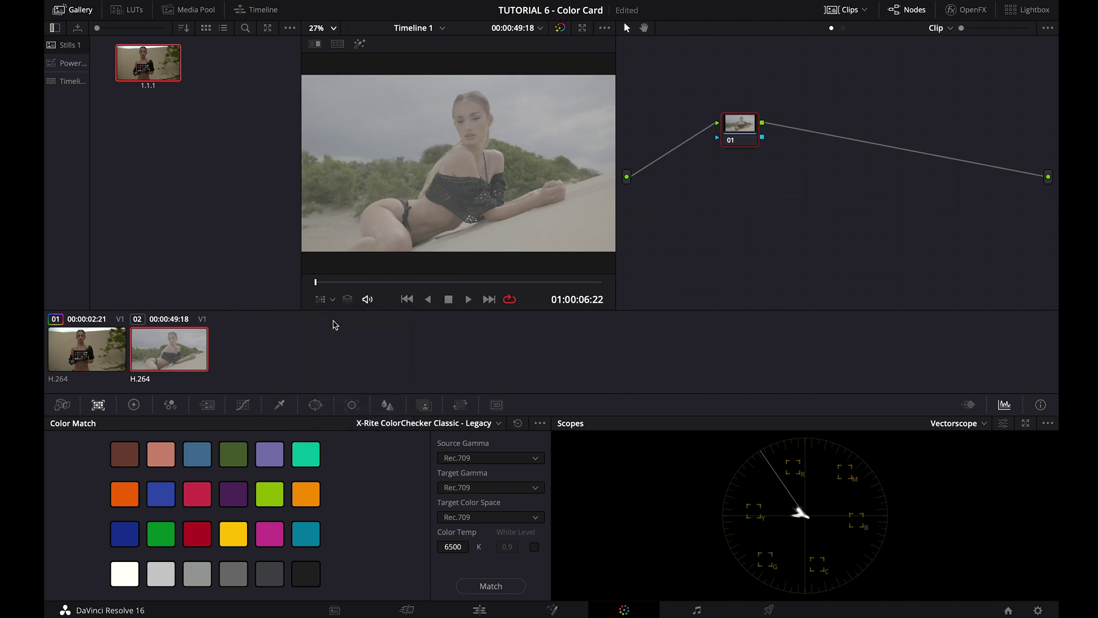
Add two serial nodes after node 01 on clip 02.
right_click(753, 143)
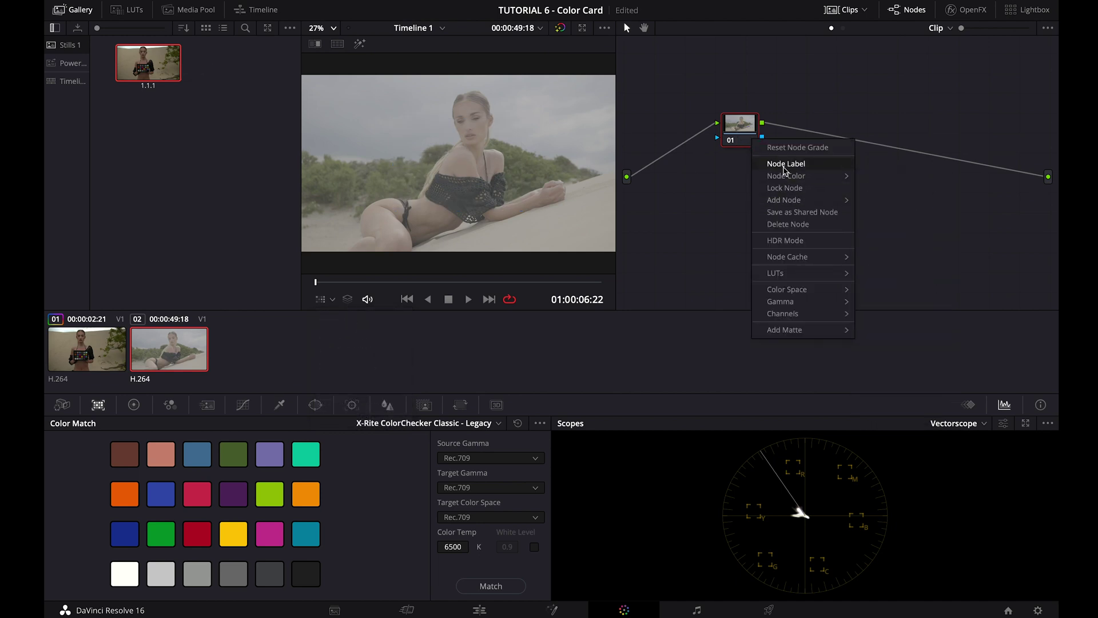
mouse_move(786, 200)
left_click(872, 204)
right_click(813, 134)
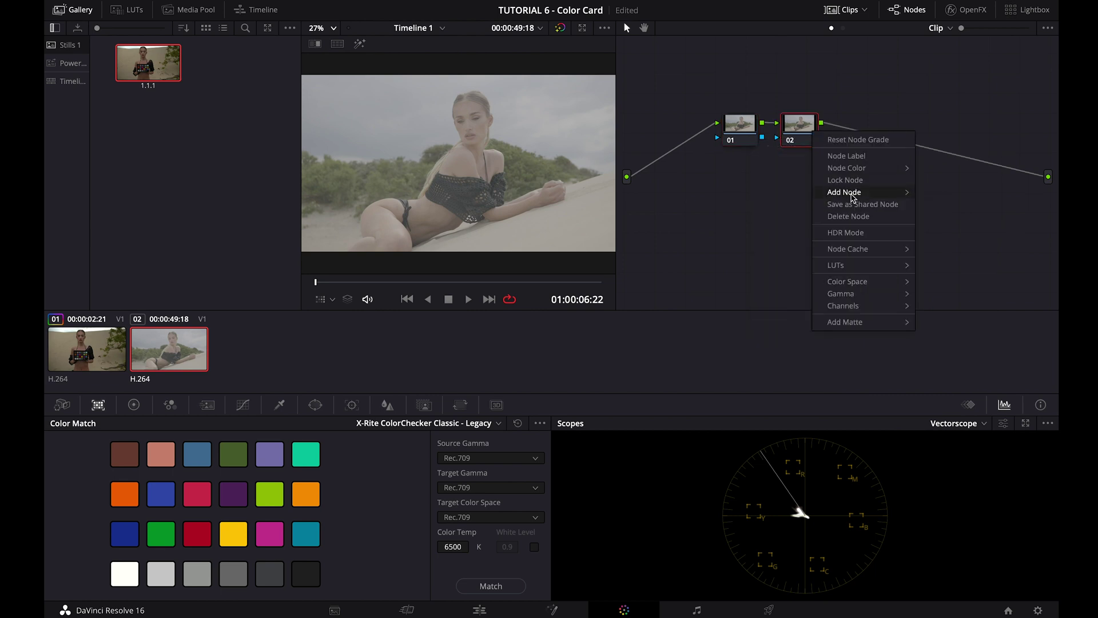
mouse_move(904, 197)
left_click(944, 194)
Apply the color match grade from still 1.1.1 to the first node and scrub through the clip to check it.
left_click(739, 126)
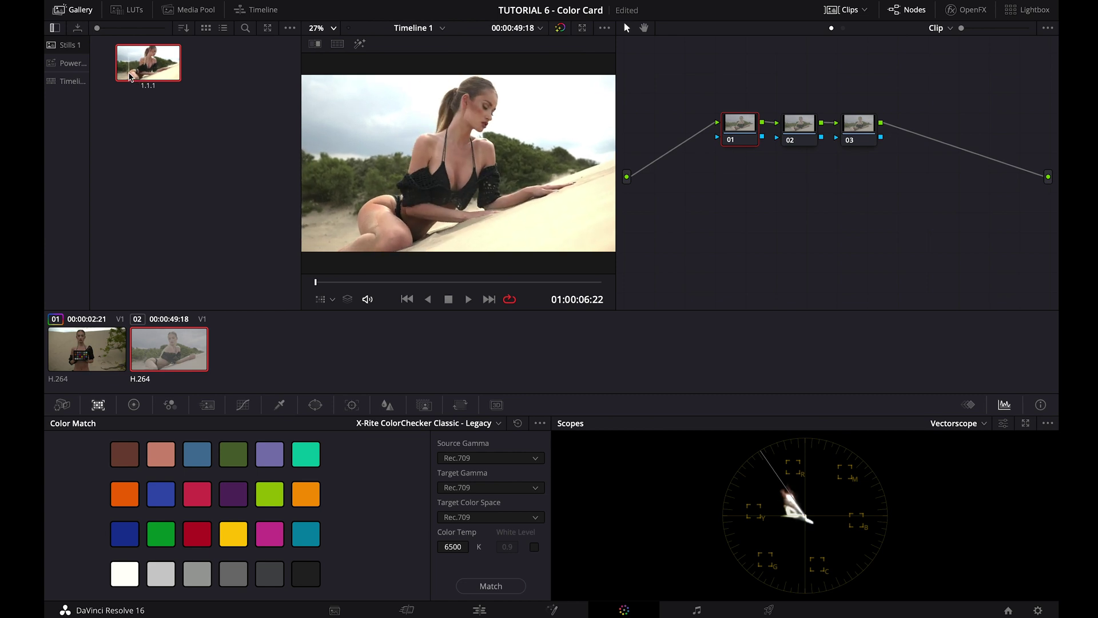
left_click_drag(129, 76, 737, 135)
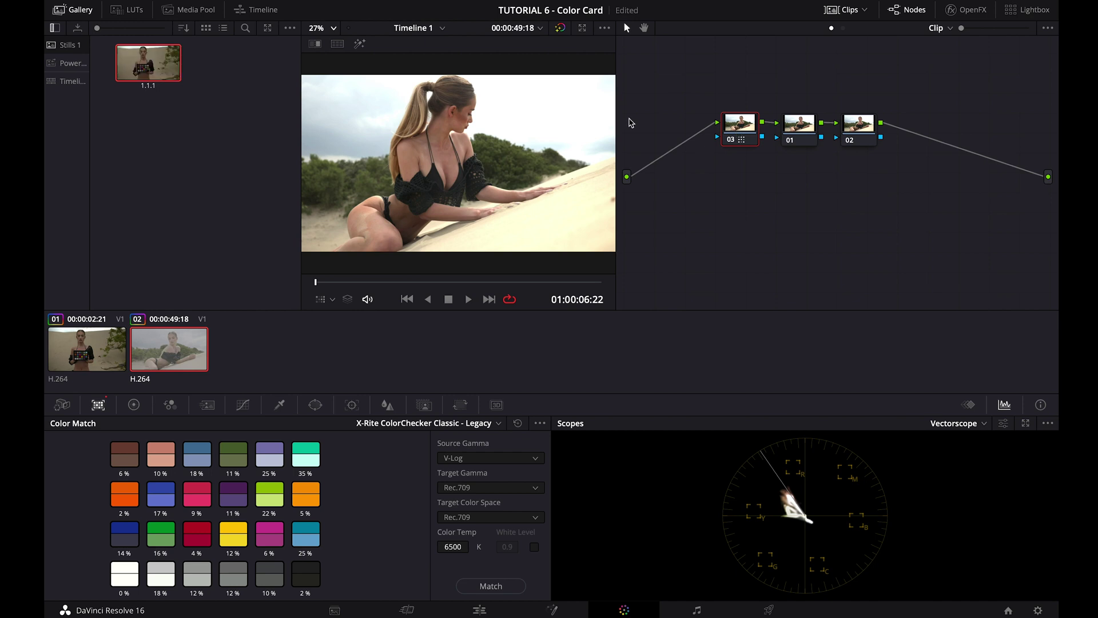
left_click_drag(366, 283, 384, 303)
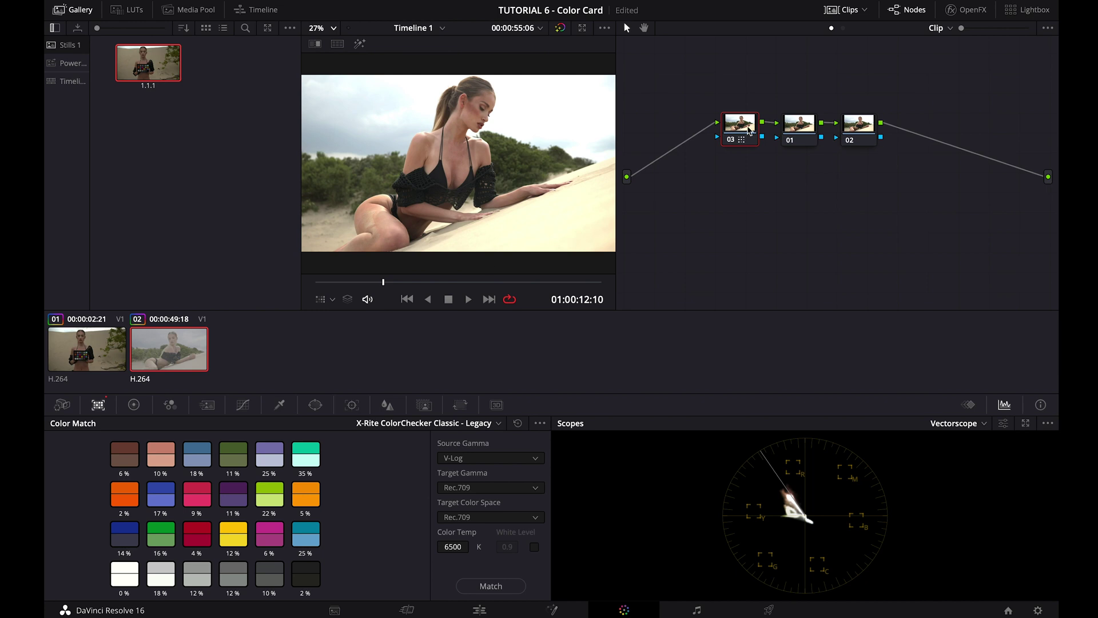
Label the three nodes CHART, PRIM and WB in order.
right_click(749, 129)
left_click(762, 152)
type("CHART")
left_click(796, 131)
right_click(796, 131)
left_click(807, 158)
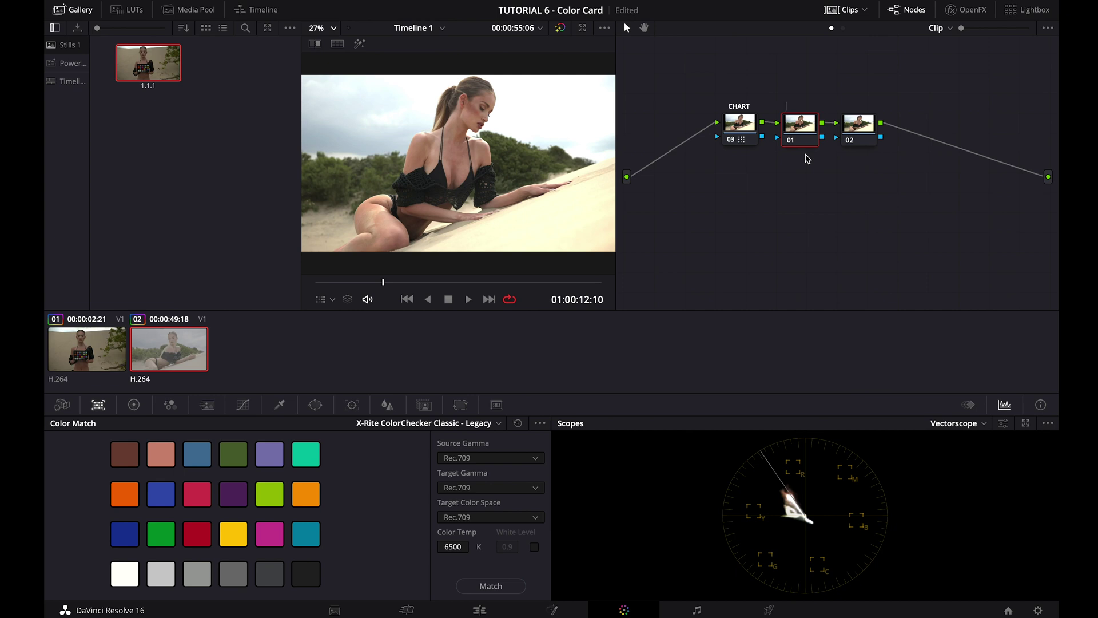
type("PRIM")
left_click(853, 136)
right_click(867, 127)
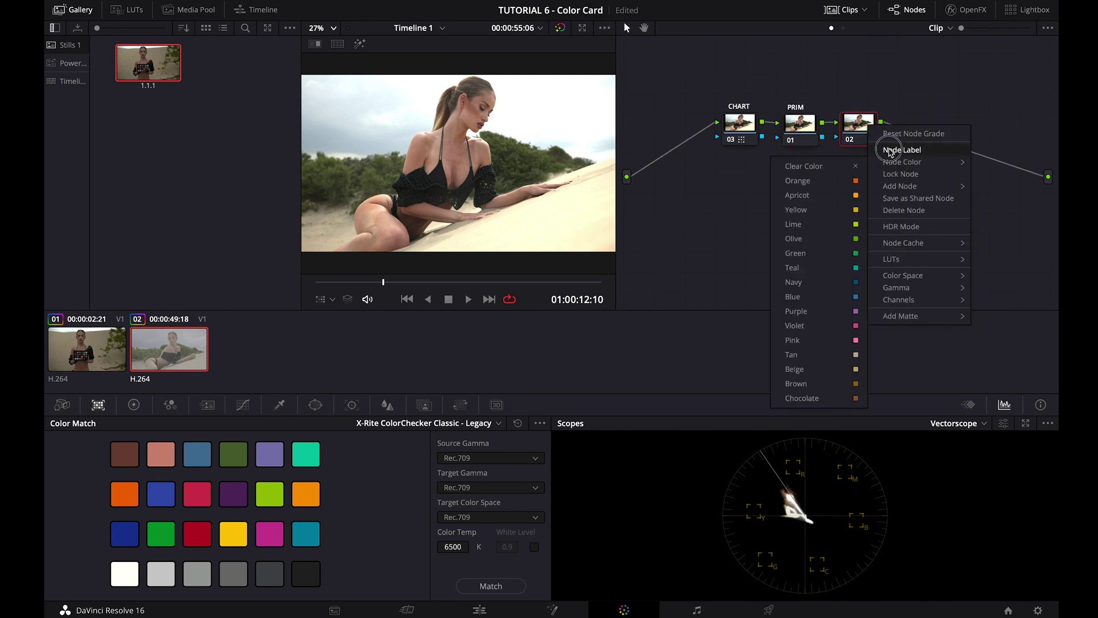
left_click(890, 151)
type("WB")
Add a serial node after WB and label it SKINTONES.
right_click(870, 136)
mouse_move(895, 197)
left_click(831, 200)
right_click(909, 133)
left_click(926, 150)
type("SKINTONES")
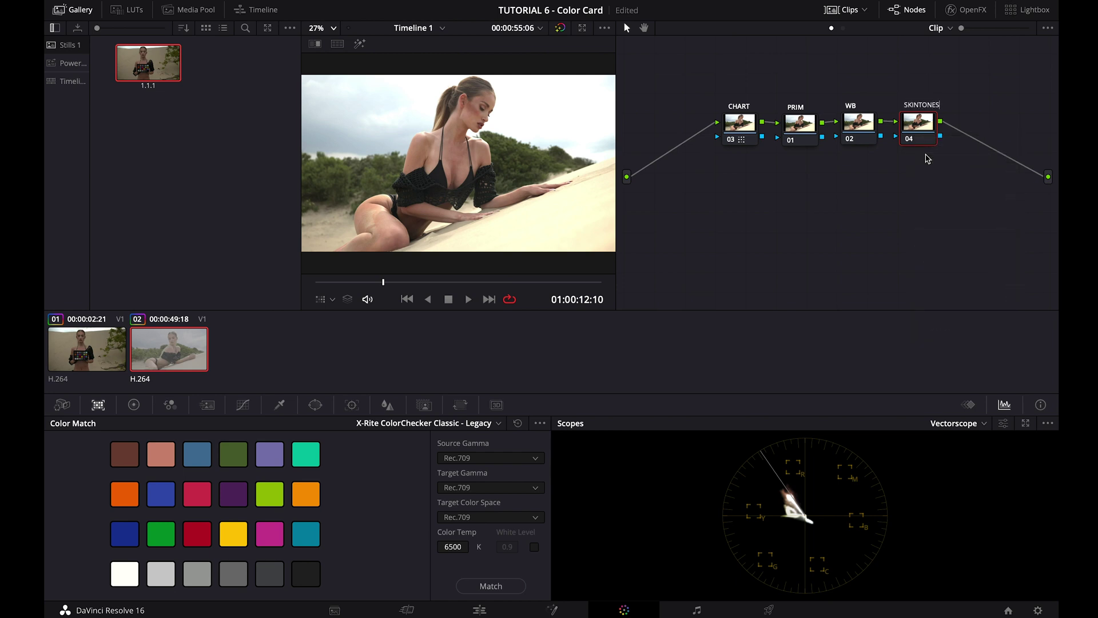
key("Return")
Enlarge the viewer at frame 01:00:18:02 and switch the scopes to Waveform with the PRIM node selected.
left_click_drag(426, 283, 453, 307)
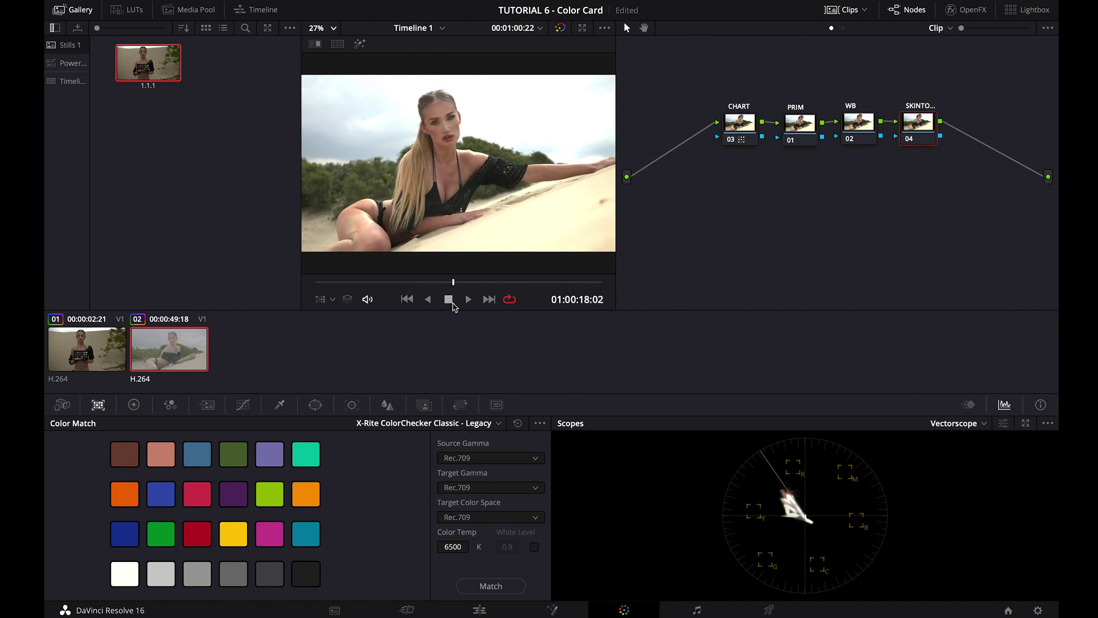
left_click_drag(615, 249, 705, 270)
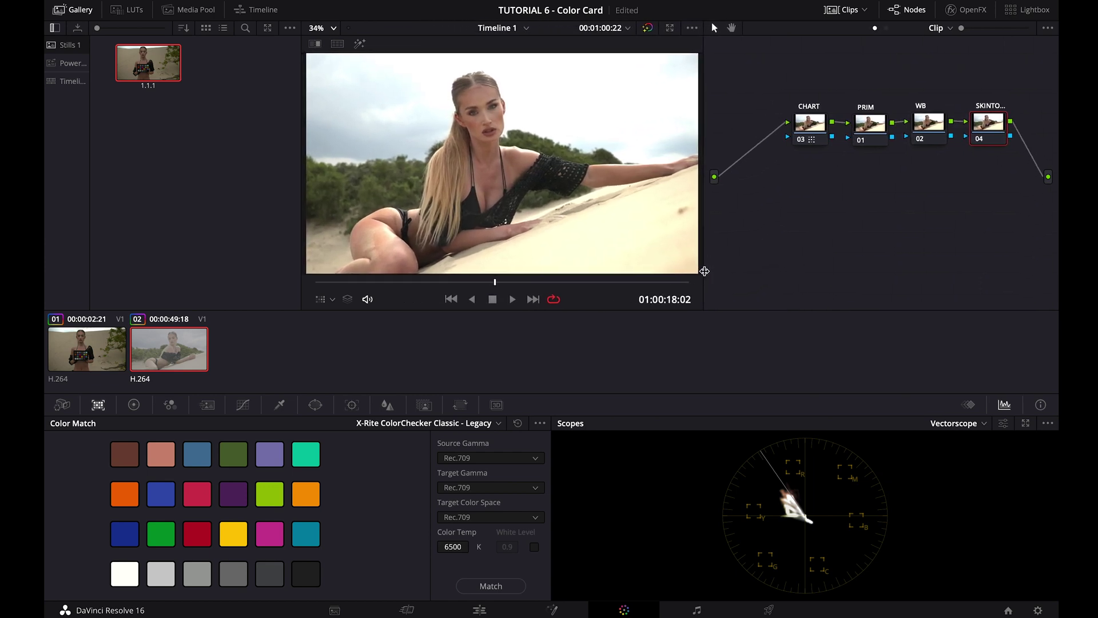
left_click(874, 135)
left_click(953, 424)
left_click(952, 457)
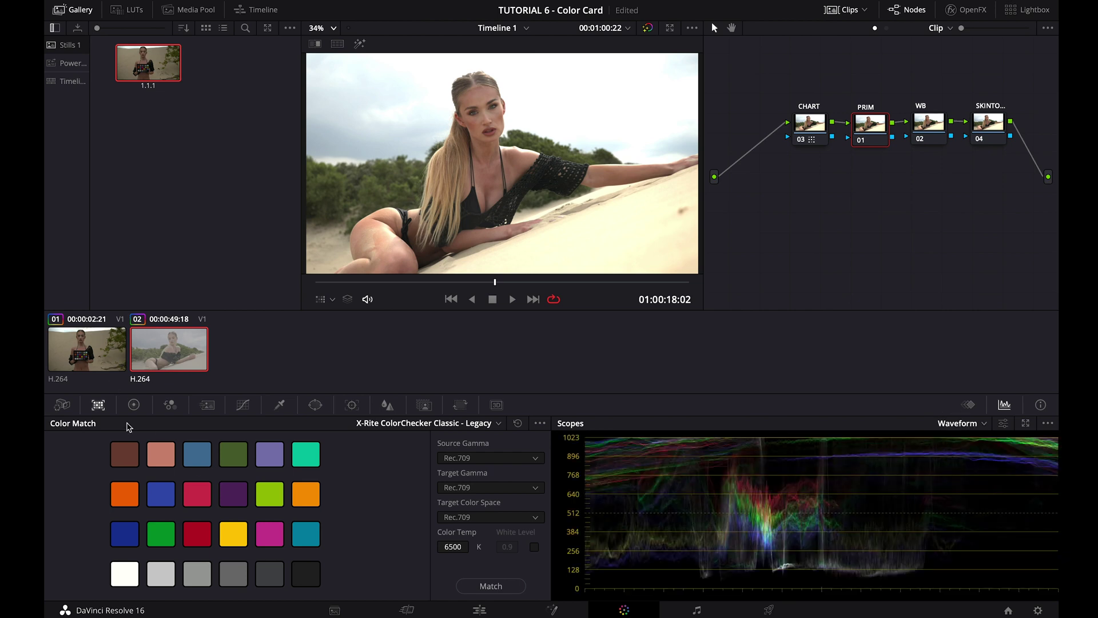
On the PRIM node, lower the gain to 0.77 and the lift to -0.02, and raise the gamma to 0.05.
left_click(134, 405)
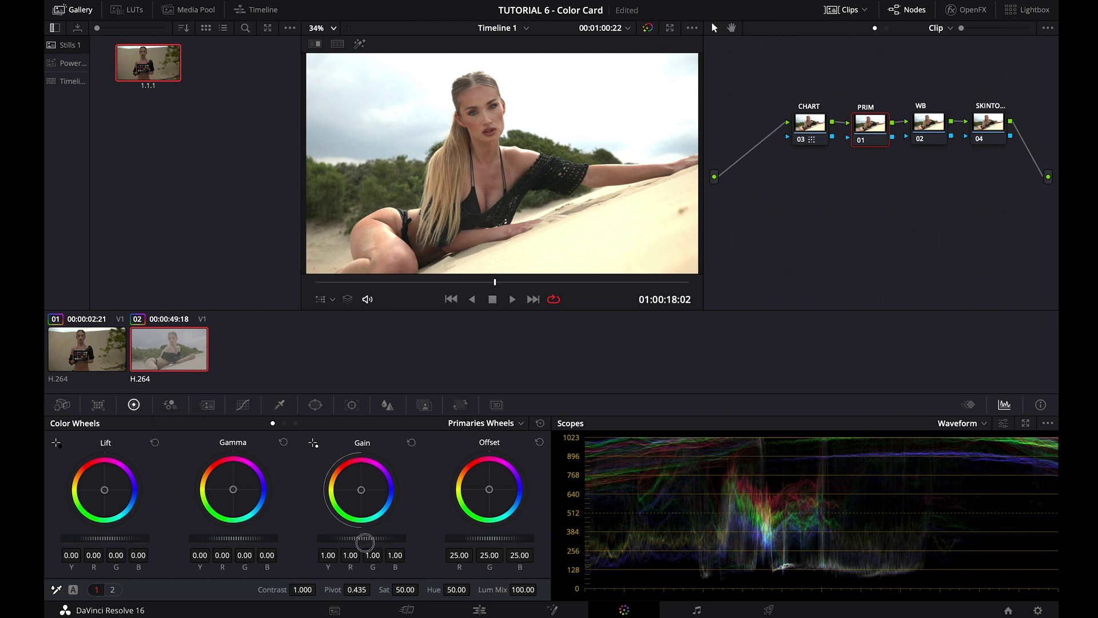
left_click_drag(360, 544, 323, 543)
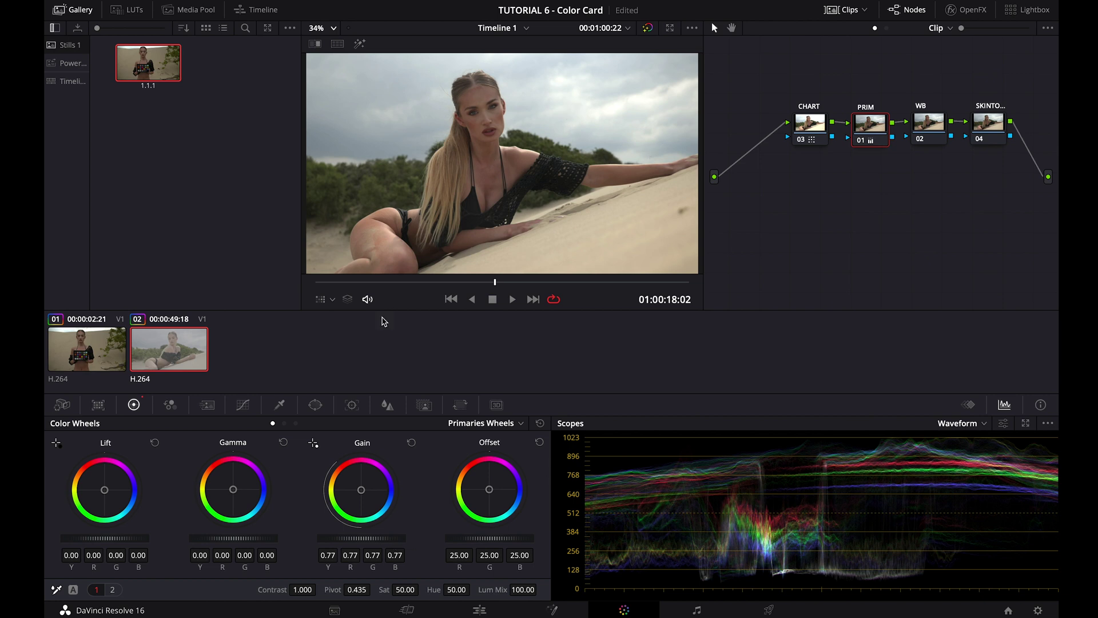
mouse_move(114, 544)
left_mouse_down()
mouse_move(63, 558)
mouse_move(128, 539)
left_mouse_up()
left_click_drag(232, 543, 426, 529)
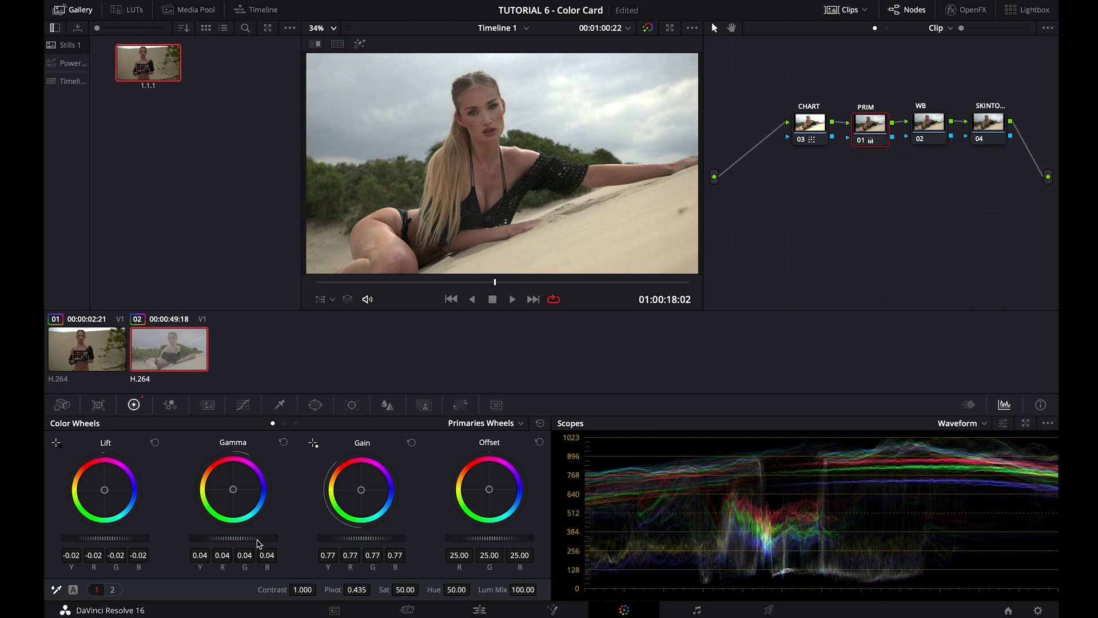
left_click_drag(231, 539, 271, 540)
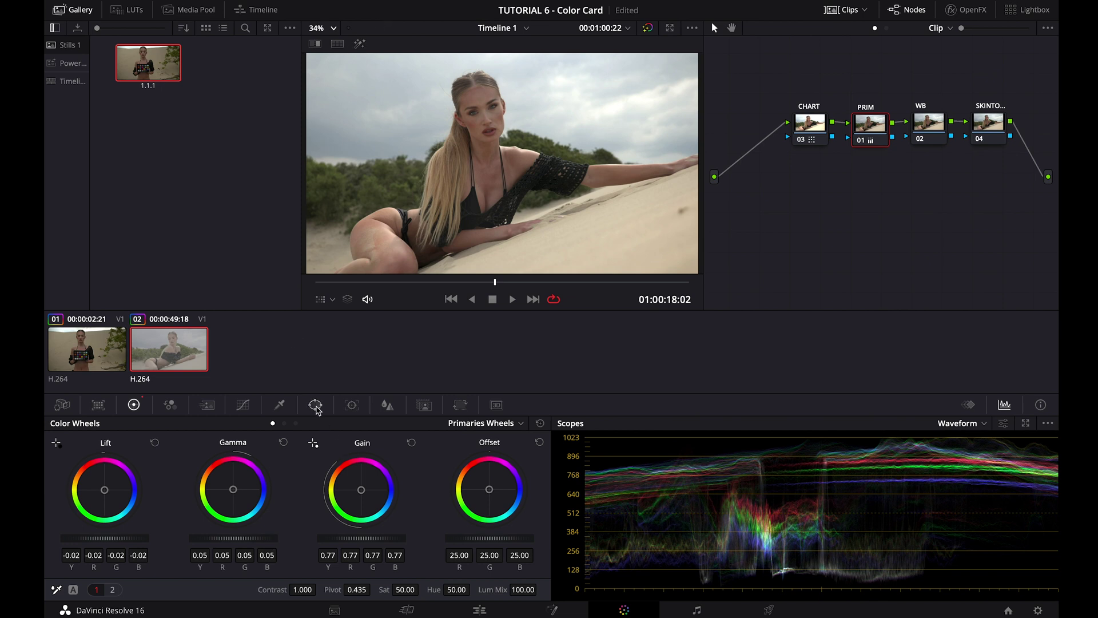
Isolate the face with a temporary circular window and highlight, examine its exposure on the waveform, and switch the window off.
left_click(315, 404)
left_click(71, 483)
left_click_drag(534, 155, 513, 93)
left_click_drag(541, 169, 519, 160)
left_click(359, 44)
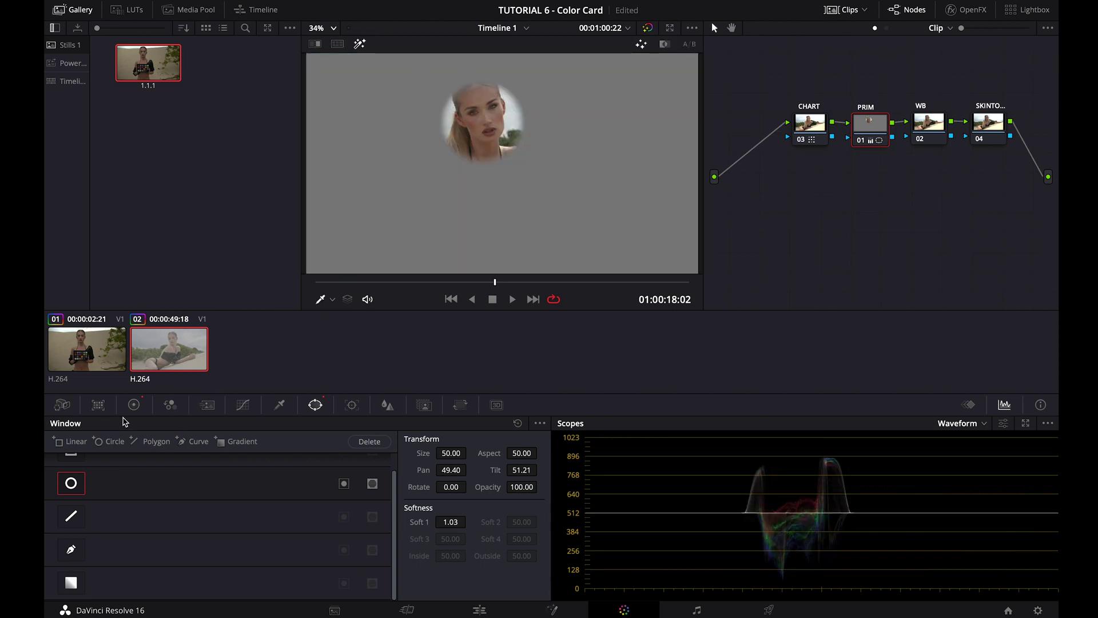
left_click(331, 299)
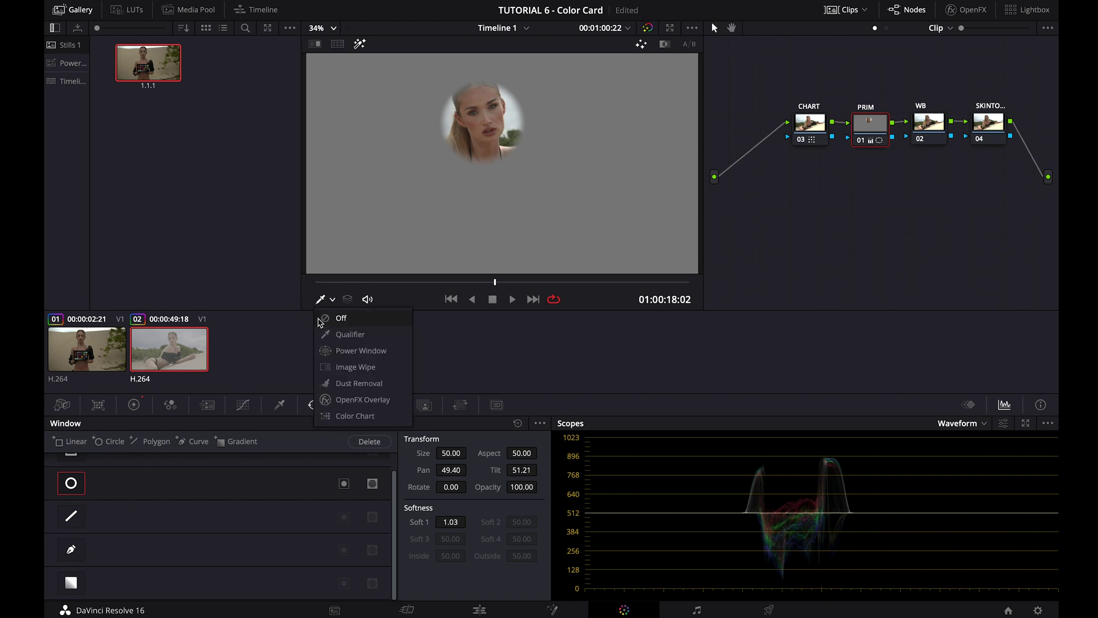
left_click(328, 351)
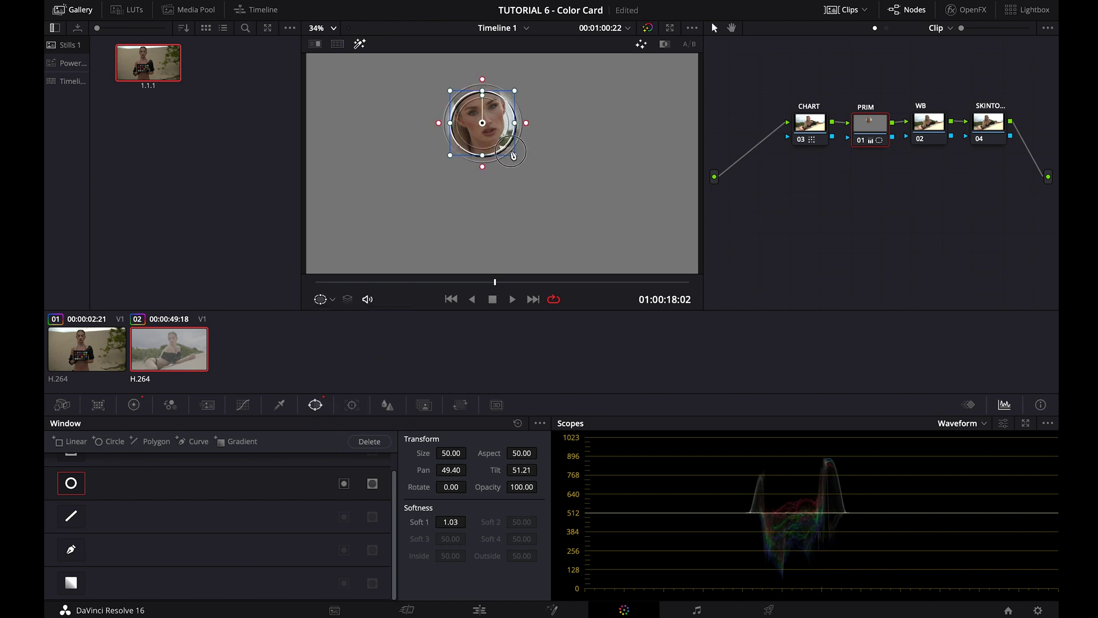
left_click_drag(487, 132, 508, 146)
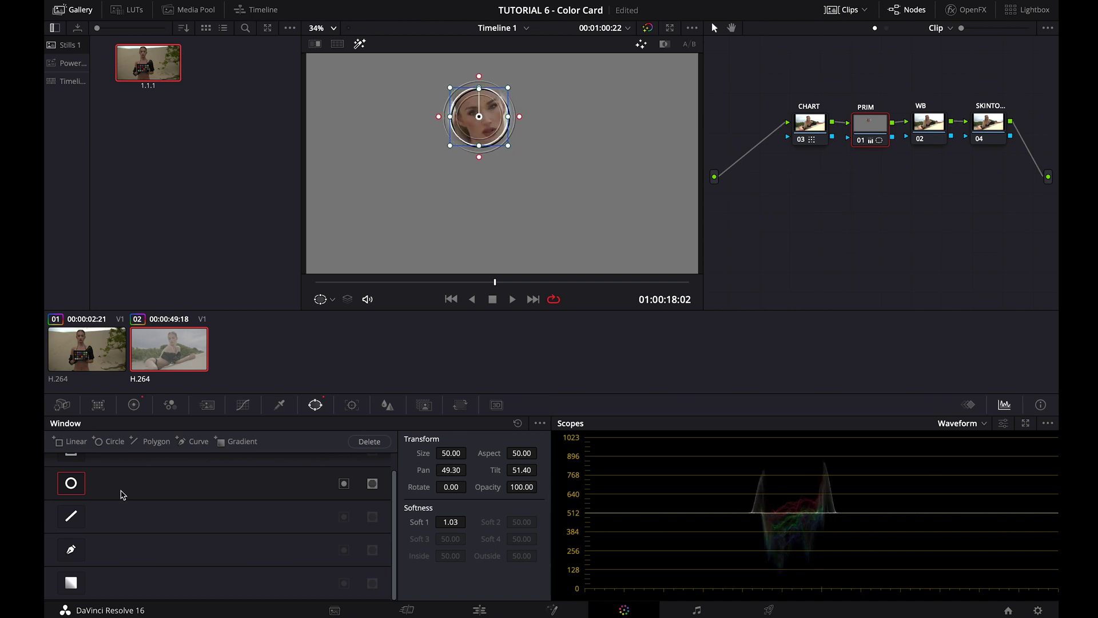
left_click(73, 481)
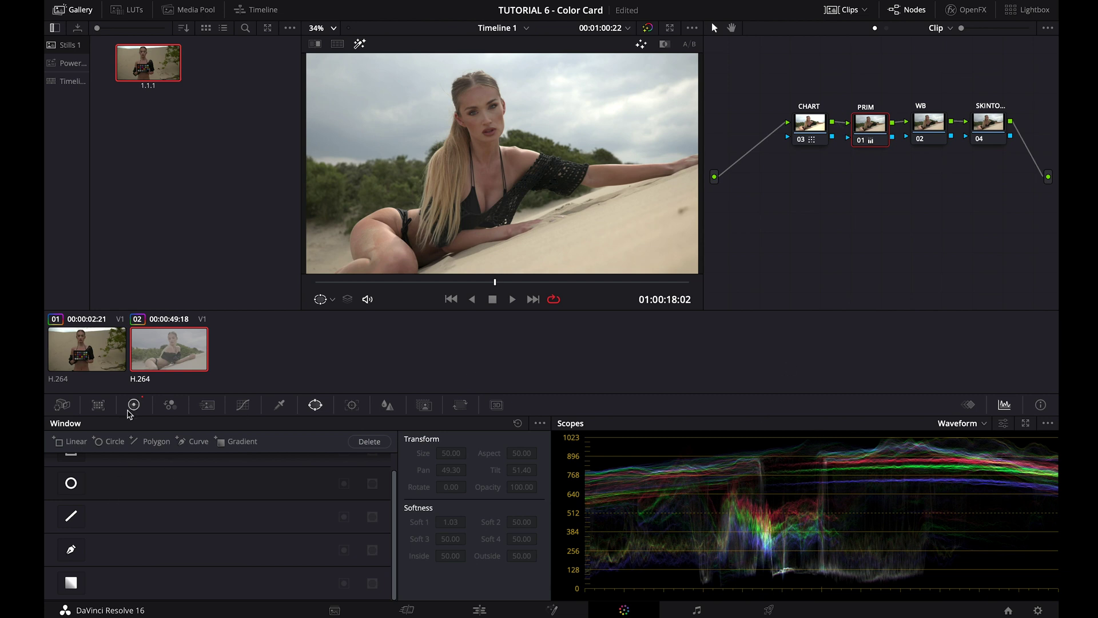
Set the PRIM node's contrast to 1.192 and lower its pivot to about 0.049.
left_click(134, 404)
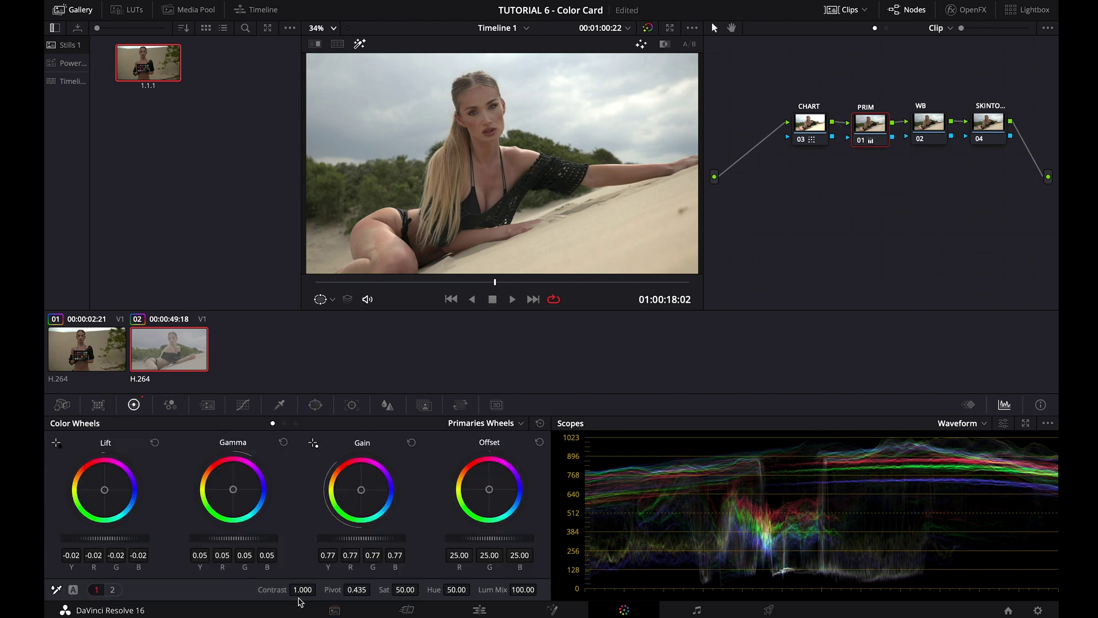
left_click_drag(297, 589, 254, 608)
left_click_drag(359, 593, 314, 597)
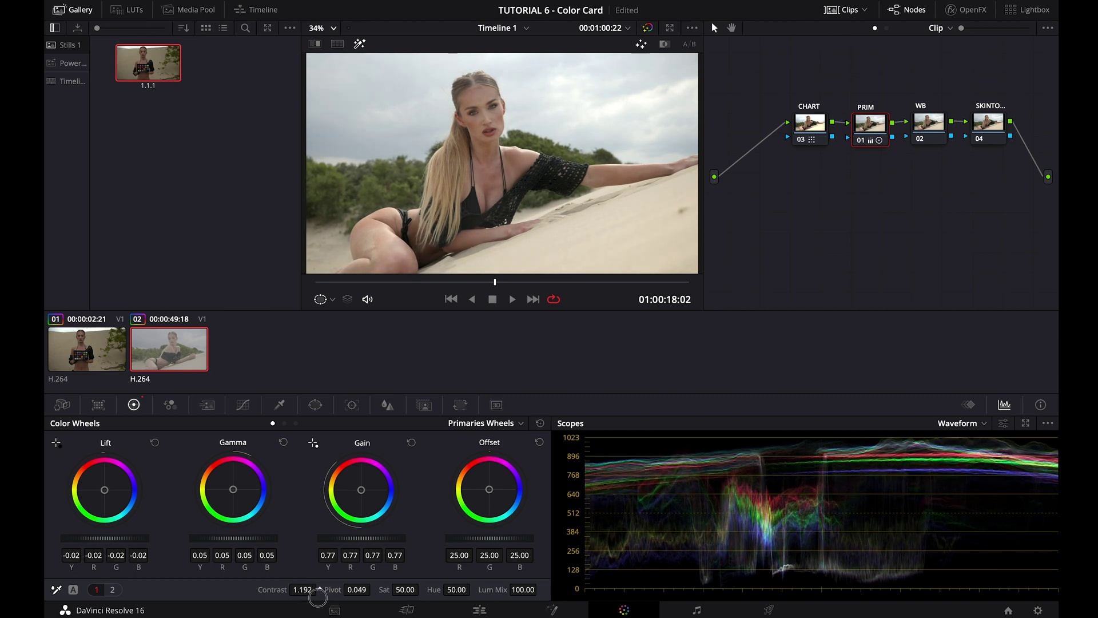
left_click(357, 589)
left_click(380, 590)
Using the vectorscope, set the WB node's offset to R 24.47, G 23.65, B 26.26 and its saturation to 75.
left_click(932, 134)
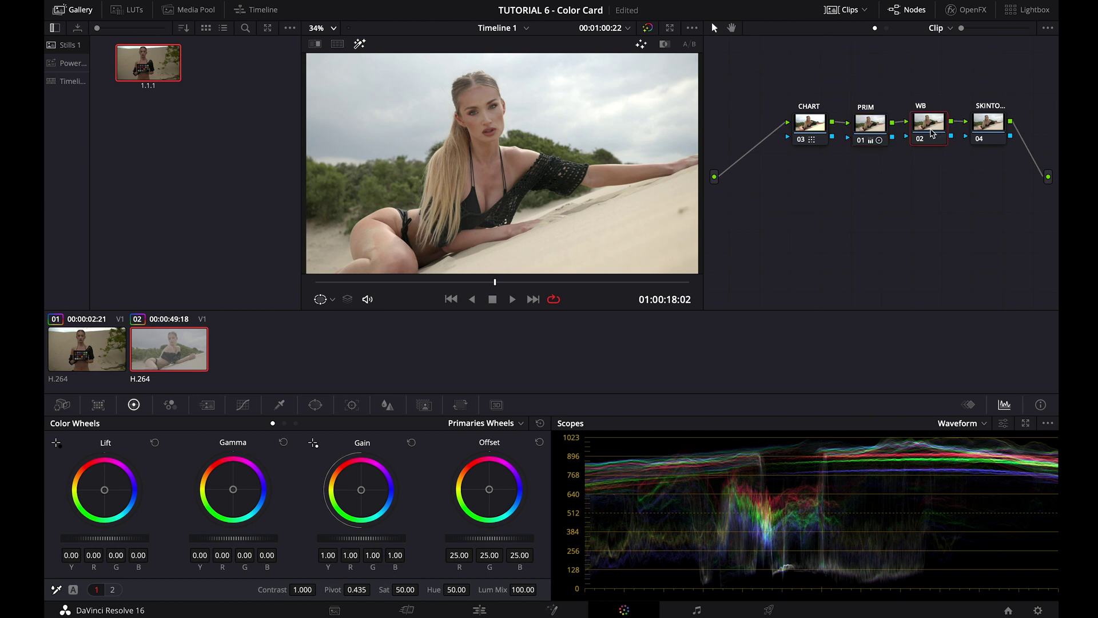
left_click(968, 422)
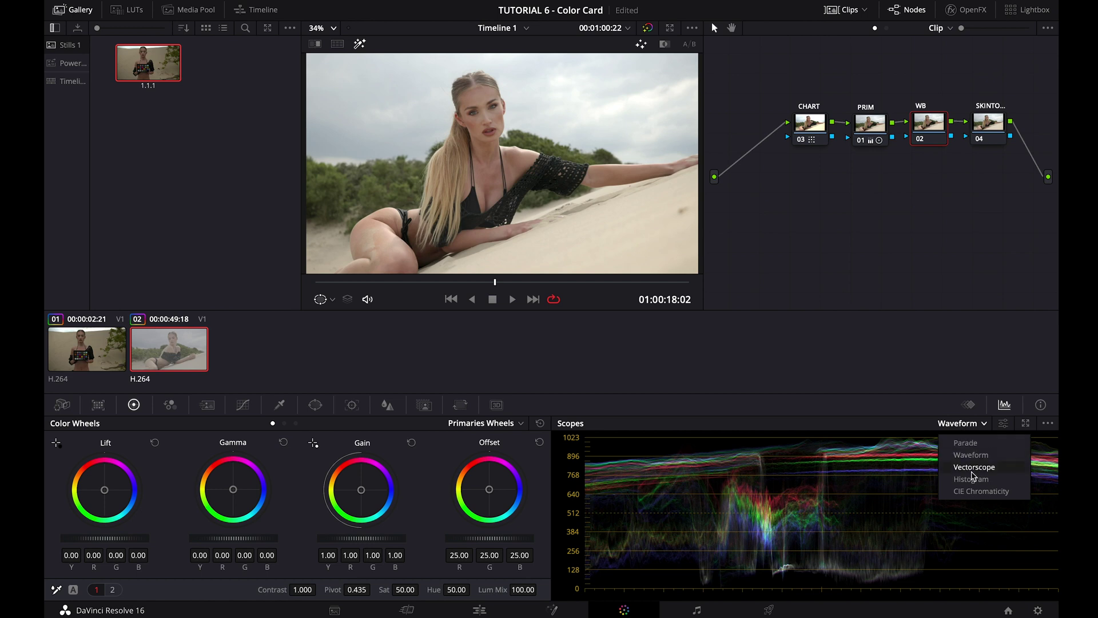
left_click(973, 468)
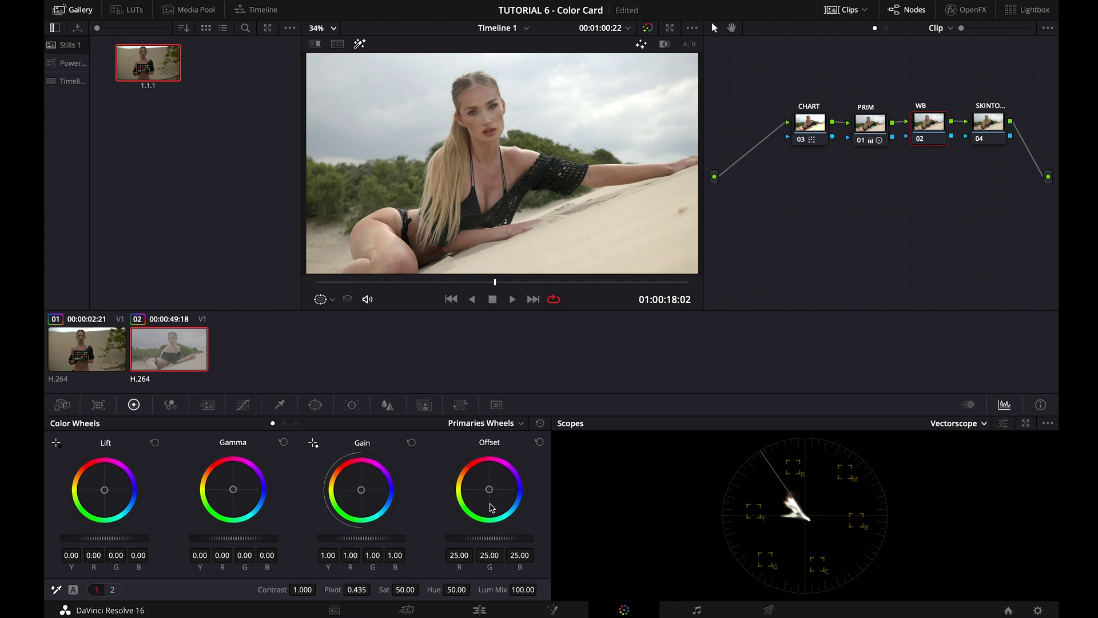
mouse_move(490, 490)
left_mouse_down()
mouse_move(516, 495)
mouse_move(502, 488)
left_mouse_up()
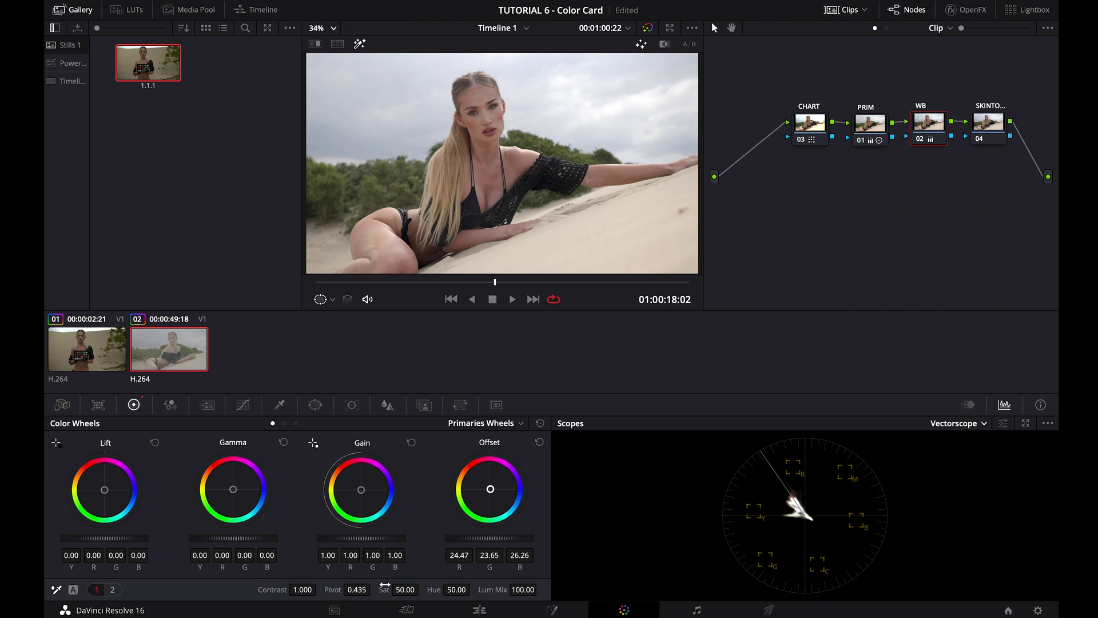
mouse_move(405, 590)
left_mouse_down()
mouse_move(494, 590)
mouse_move(477, 593)
left_mouse_up()
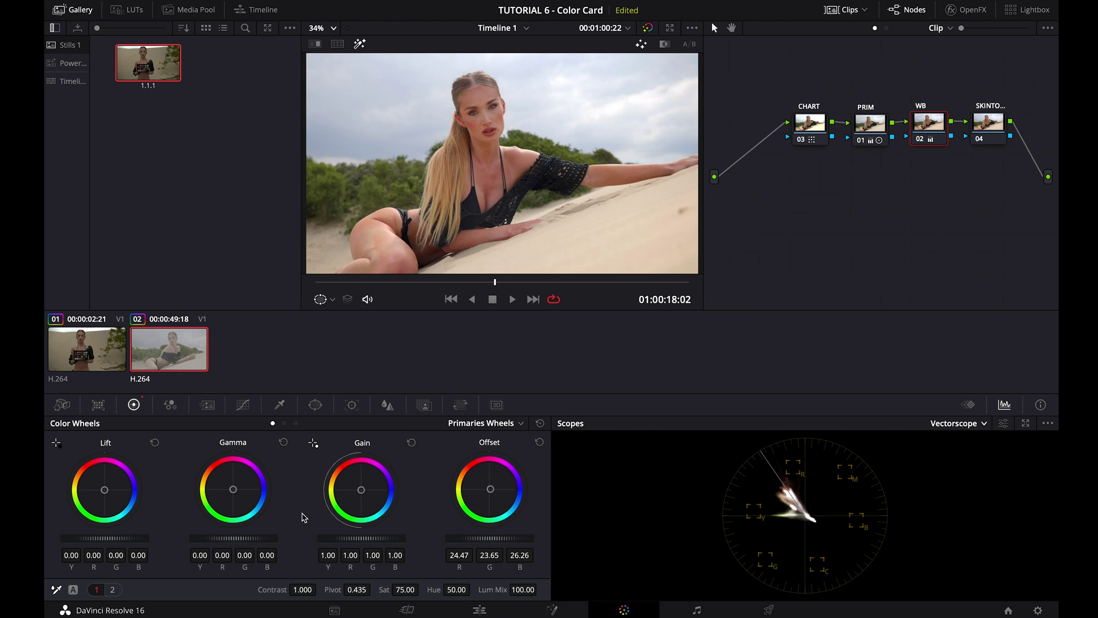
On the WB node, temporarily qualify the forehead skin, check it against the vectorscope's skin tone line, and reset the qualifier.
left_click(318, 27)
left_click(327, 112)
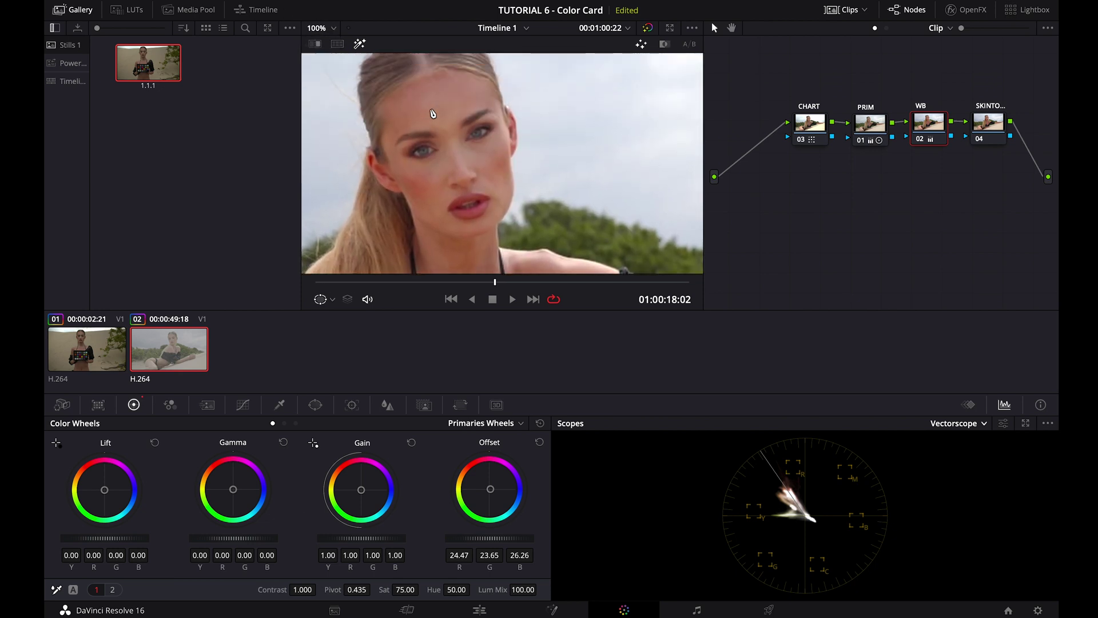
left_click(279, 404)
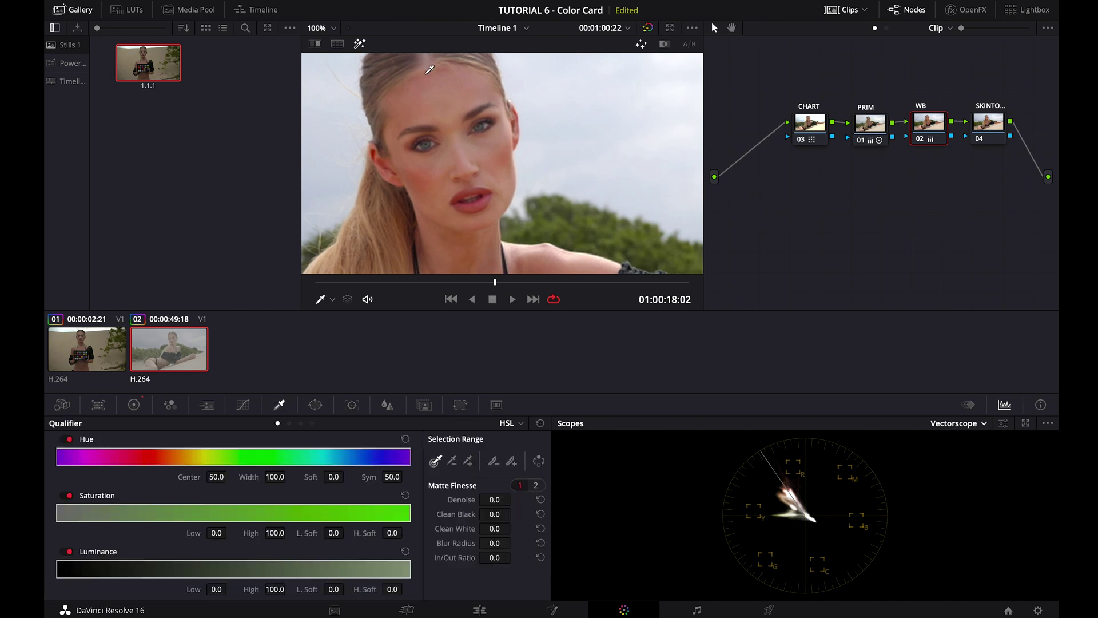
mouse_move(459, 114)
left_mouse_down()
mouse_move(456, 94)
mouse_move(405, 95)
mouse_move(428, 101)
left_mouse_up()
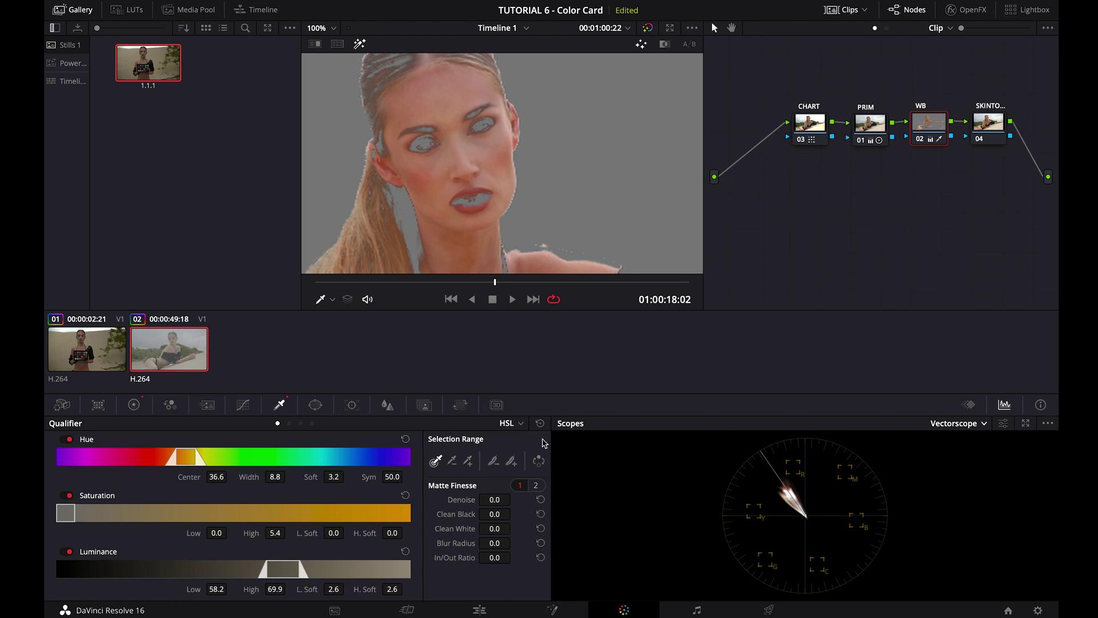
left_click(539, 424)
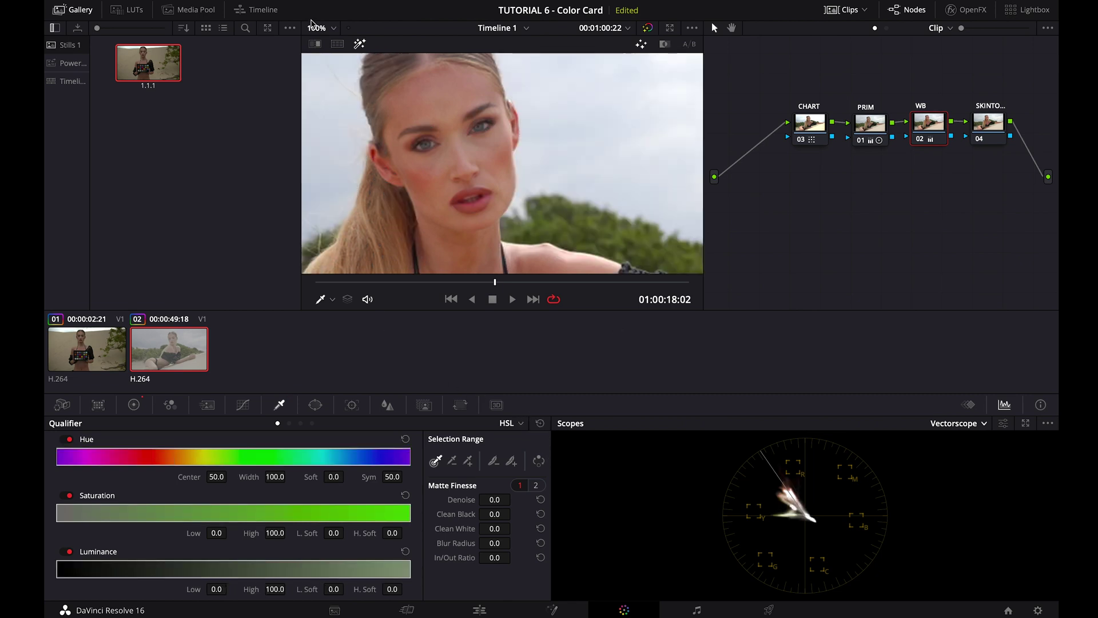
left_click(313, 27)
left_click(323, 51)
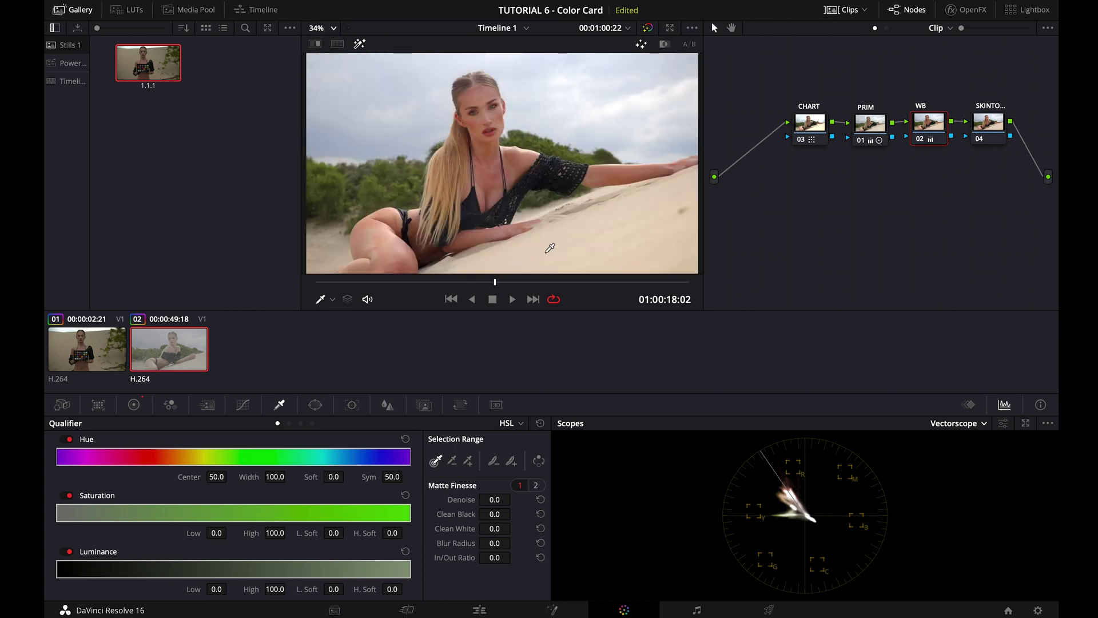
Qualify the model's skin on the SKINTO… node, set luminance to 58.2–72.9, blur radius to 20.4 and in/out ratio to -9.7.
mouse_move(494, 283)
left_mouse_down()
mouse_move(563, 287)
mouse_move(414, 296)
mouse_move(523, 299)
mouse_move(492, 303)
left_mouse_up()
left_click(984, 122)
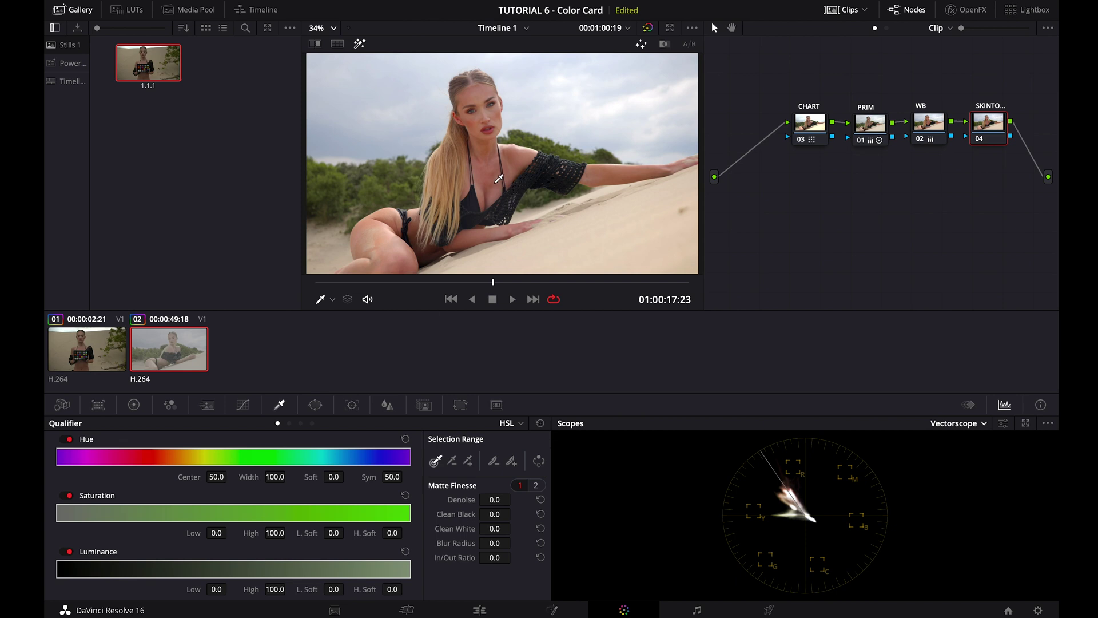
mouse_move(491, 160)
left_mouse_down()
mouse_move(487, 182)
mouse_move(478, 121)
mouse_move(460, 107)
mouse_move(484, 96)
left_mouse_up()
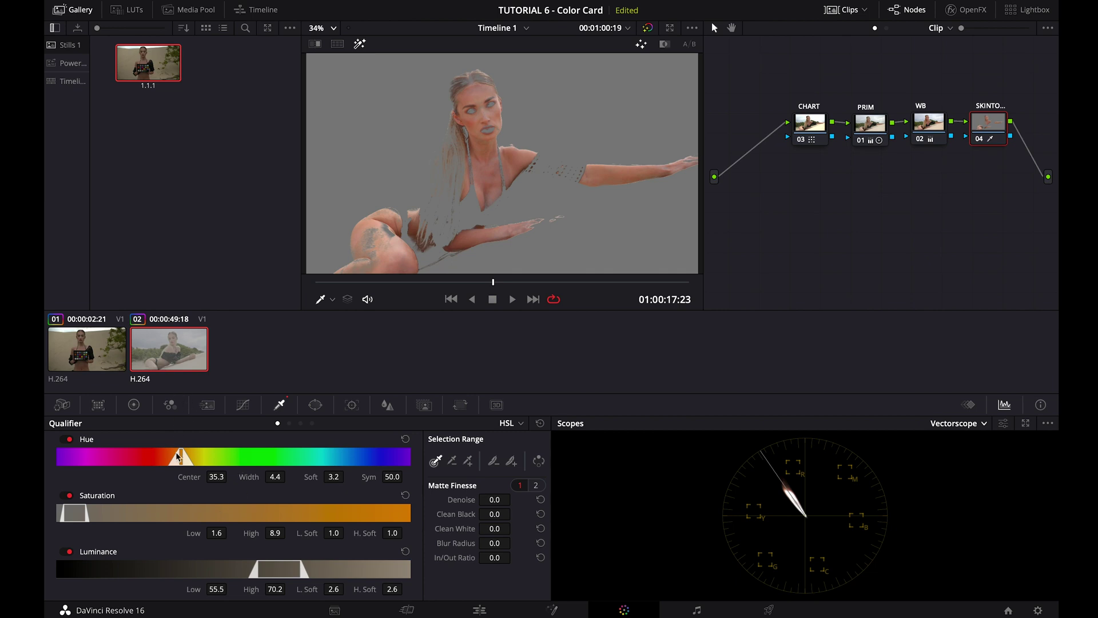
left_click_drag(276, 572, 286, 578)
left_click_drag(495, 543, 615, 534)
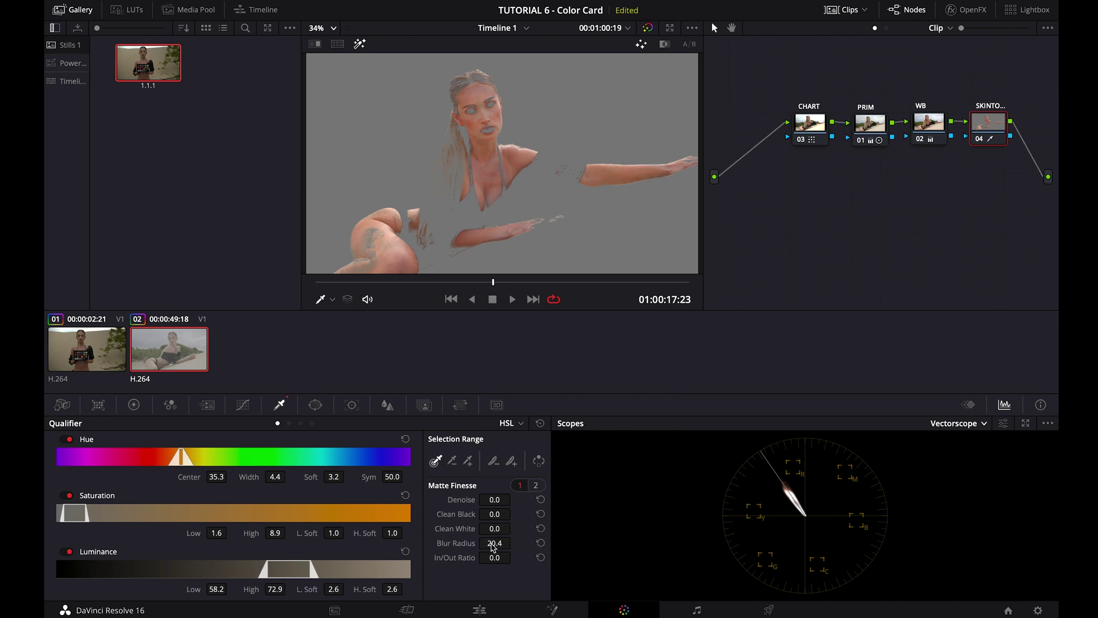
left_click_drag(495, 558, 438, 577)
Refine the skin qualifier to hue center 33.2, width 8.8, saturation 2.6–12.9 and luminance 59.3–74.0, and turn the highlight off.
mouse_move(184, 454)
left_mouse_down()
mouse_move(162, 466)
mouse_move(175, 469)
mouse_move(162, 462)
mouse_move(177, 465)
left_mouse_up()
left_click(158, 462)
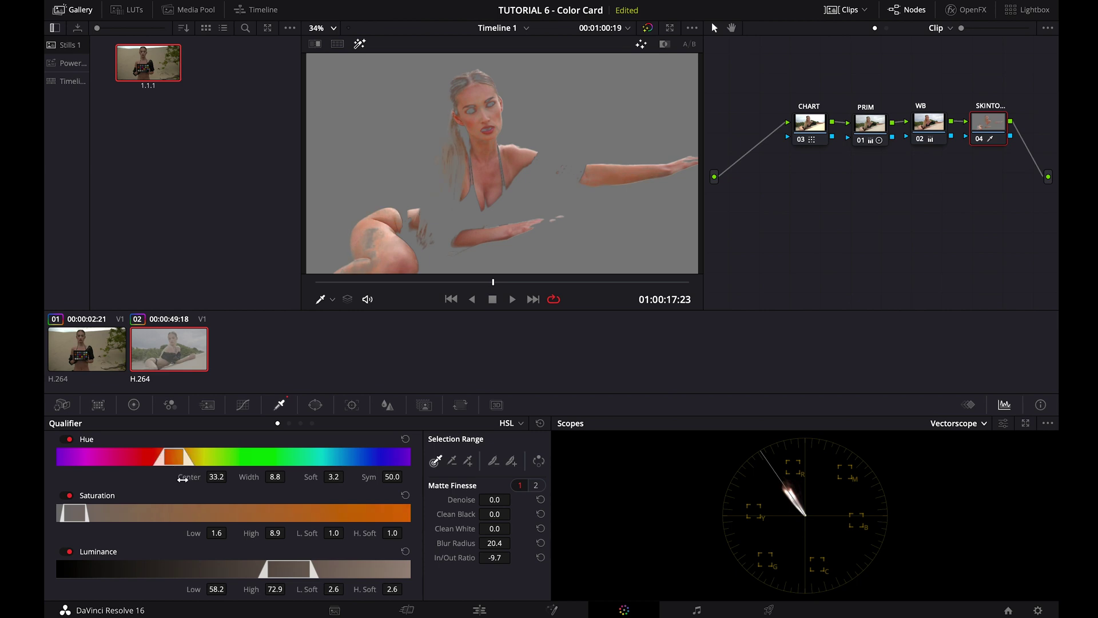
mouse_move(88, 506)
left_mouse_down()
mouse_move(98, 507)
mouse_move(85, 514)
left_mouse_up()
left_click_drag(291, 569, 298, 574)
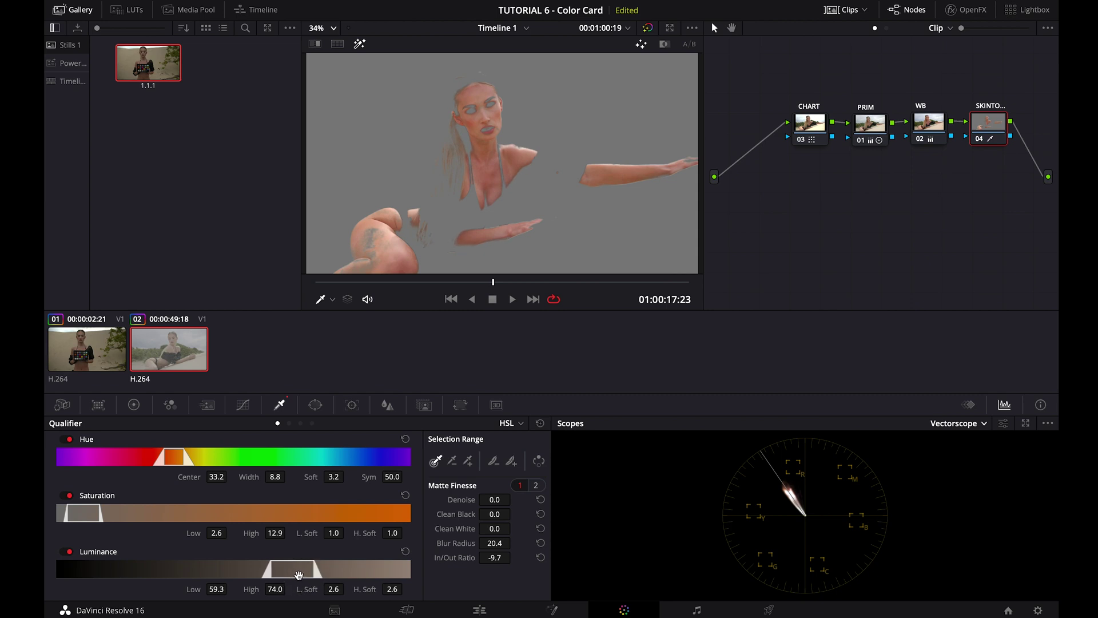
left_click(360, 46)
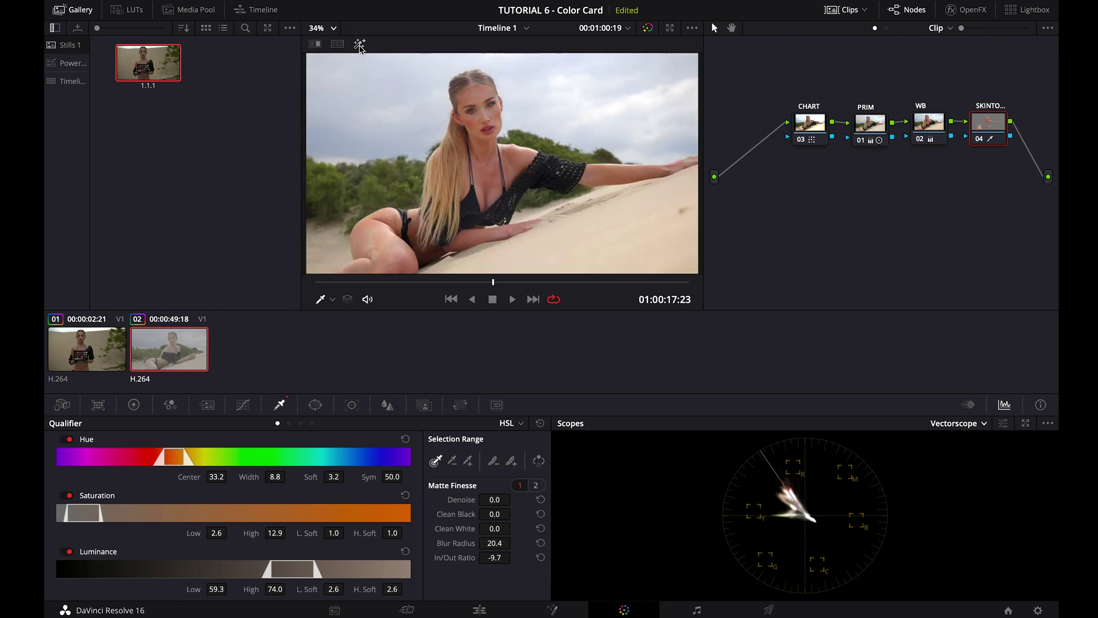
Lower the skin node's midtone detail to -35.50.
left_click(134, 404)
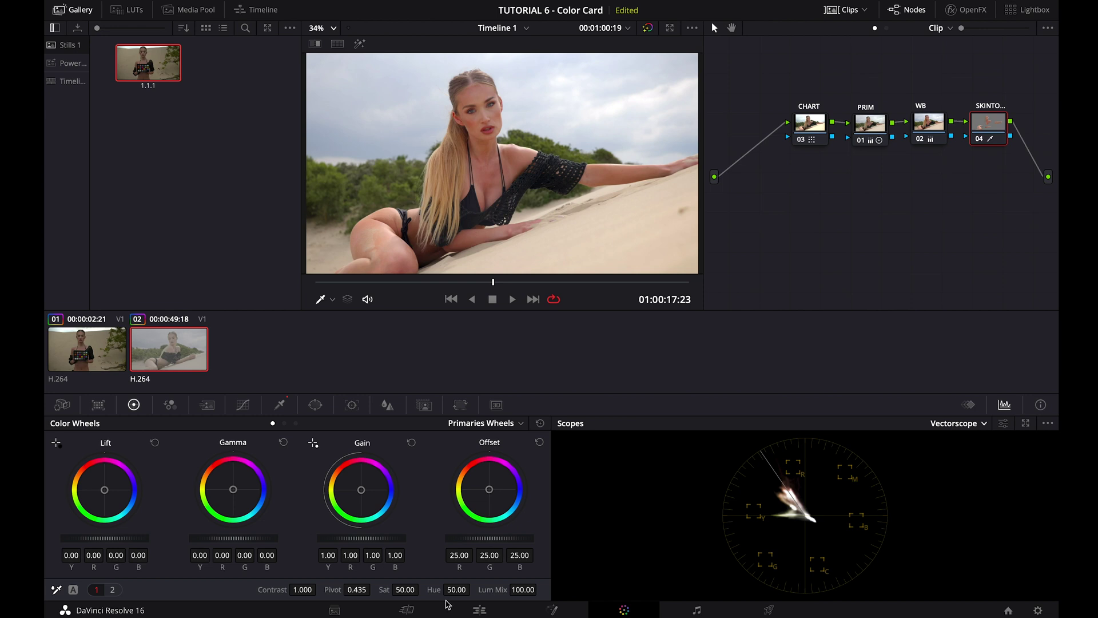
left_click(113, 589)
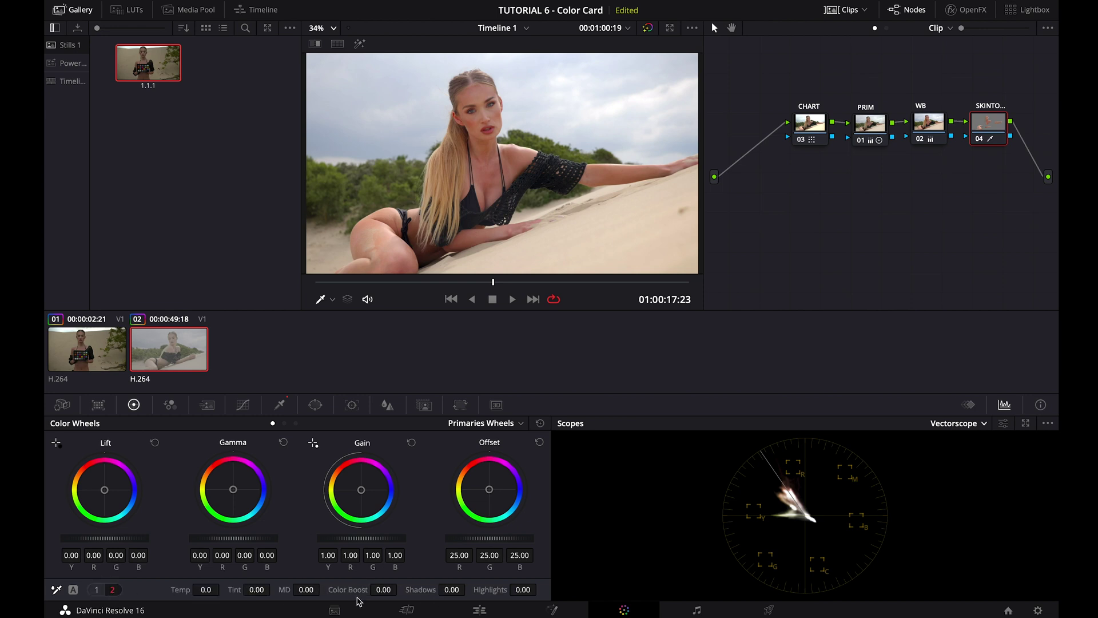
left_click_drag(312, 590, 267, 611)
Inspect the softened face at 100% zoom and turn Proxy Mode off to judge it at full resolution.
left_click(321, 28)
left_click(313, 106)
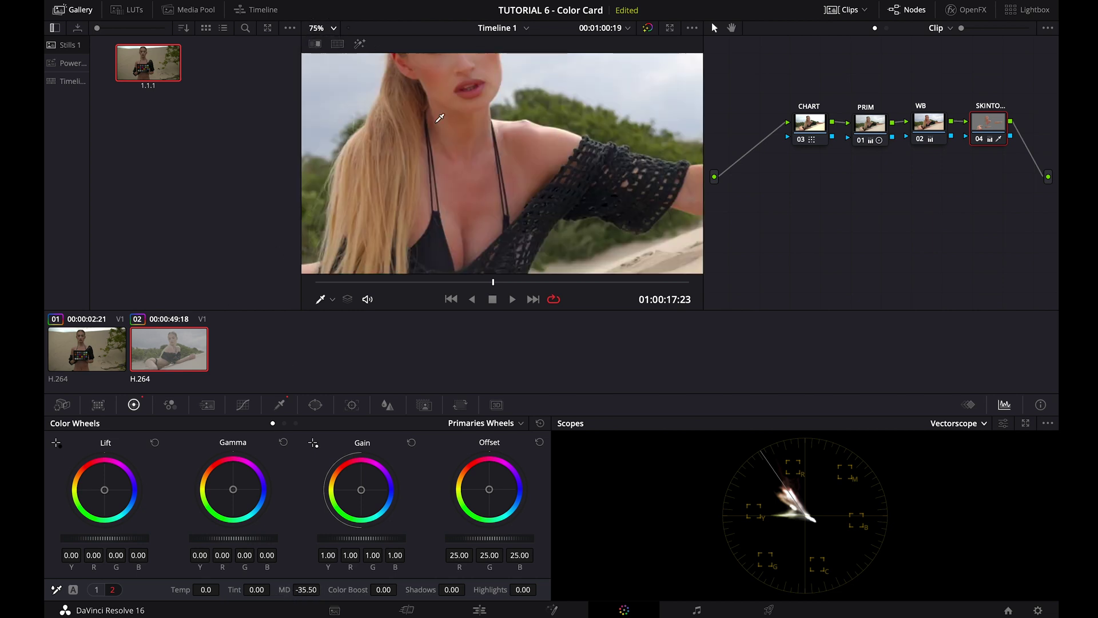
left_click(321, 28)
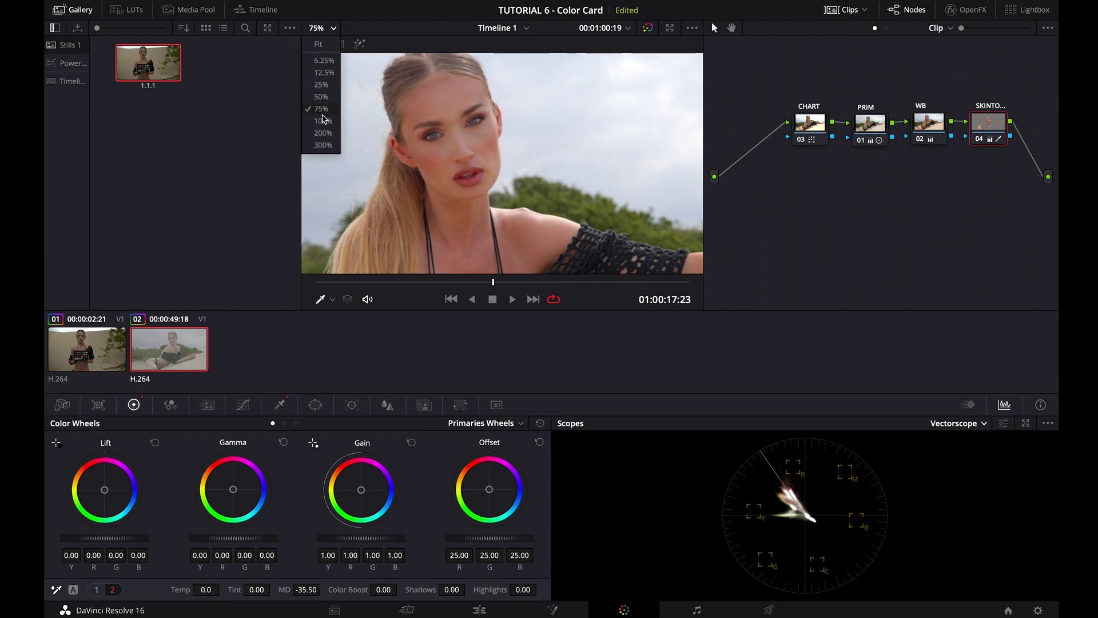
left_click(324, 118)
scroll(360, 103, "left", 2)
scroll(360, 103, "up", 1)
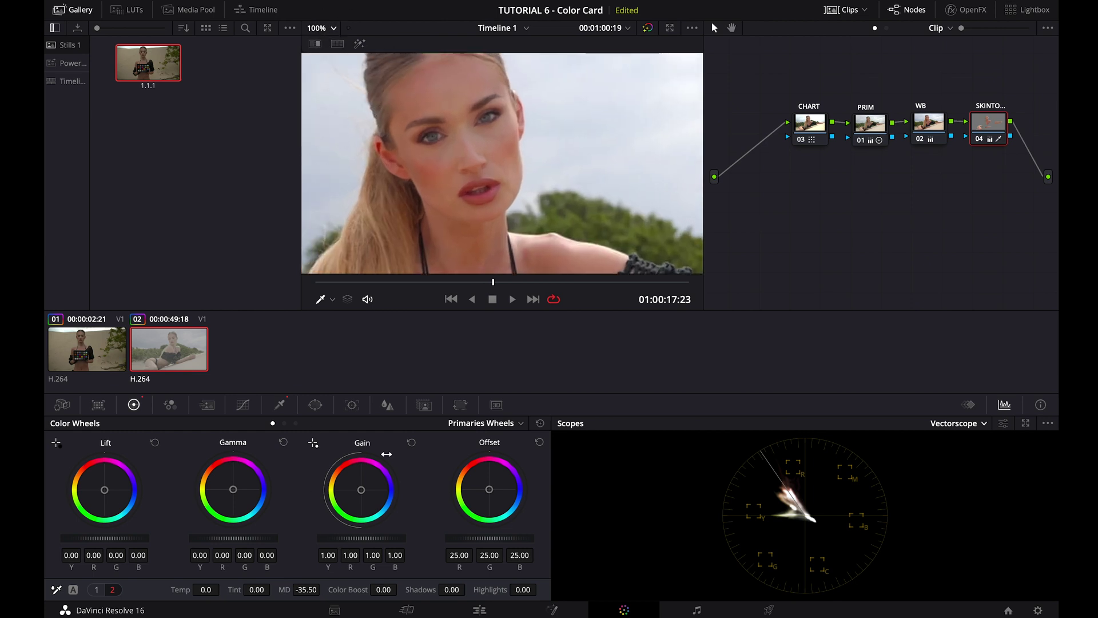
left_click(379, 1)
mouse_move(389, 38)
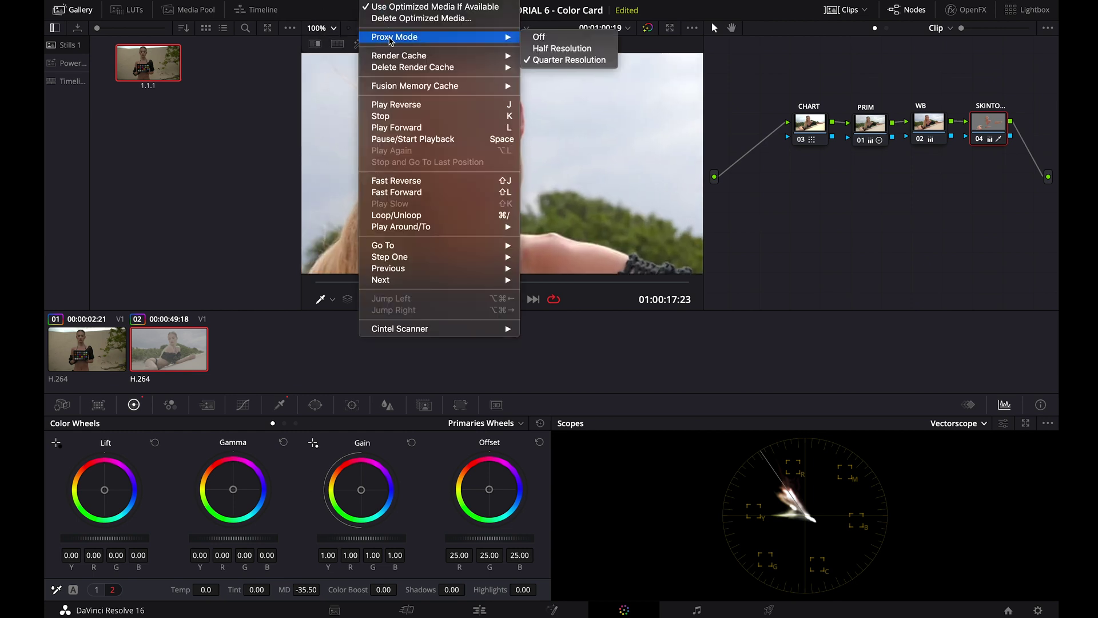
left_click(545, 38)
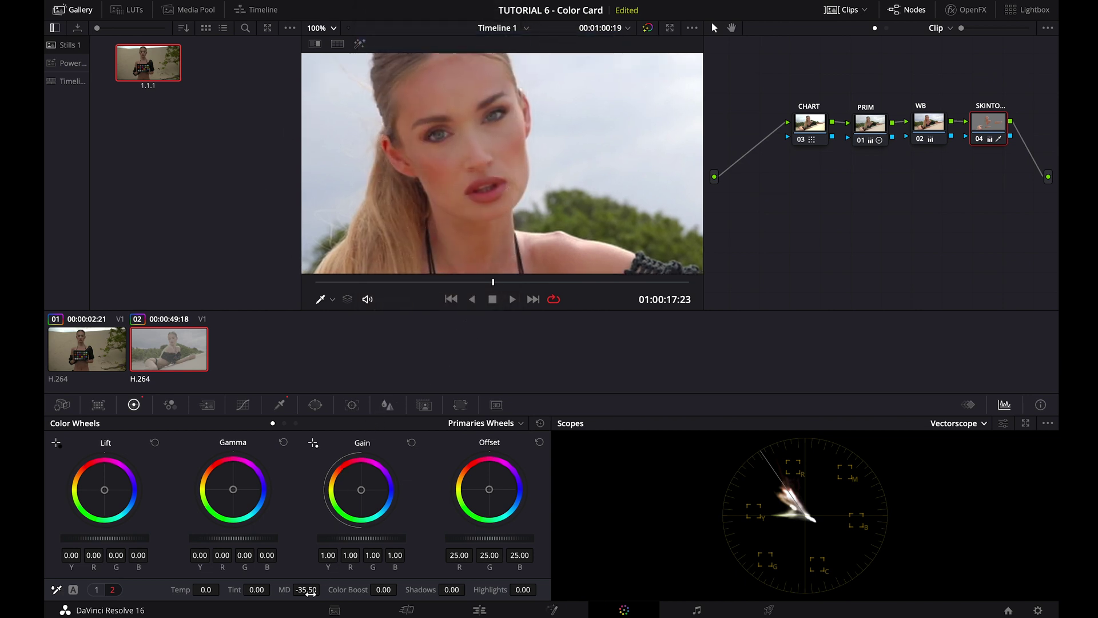
Compare the face with midtone detail raised to 49.00, settle on -36.50, and fit the whole frame in the viewer.
left_click_drag(310, 592, 472, 597)
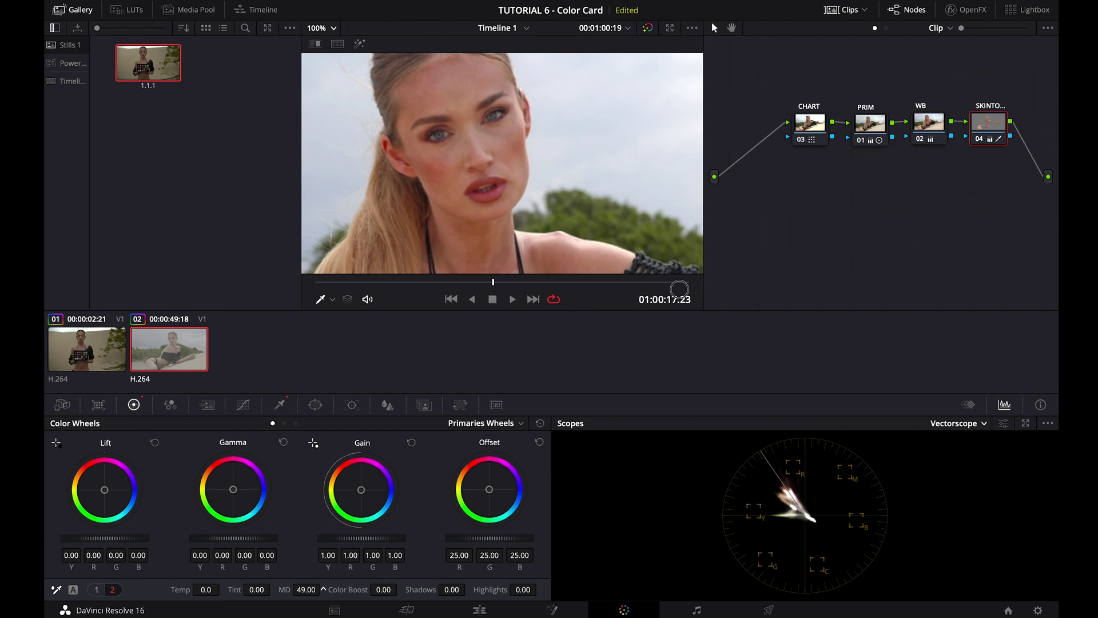
left_click_drag(789, 297, 747, 303)
left_click_drag(312, 592, 525, 316)
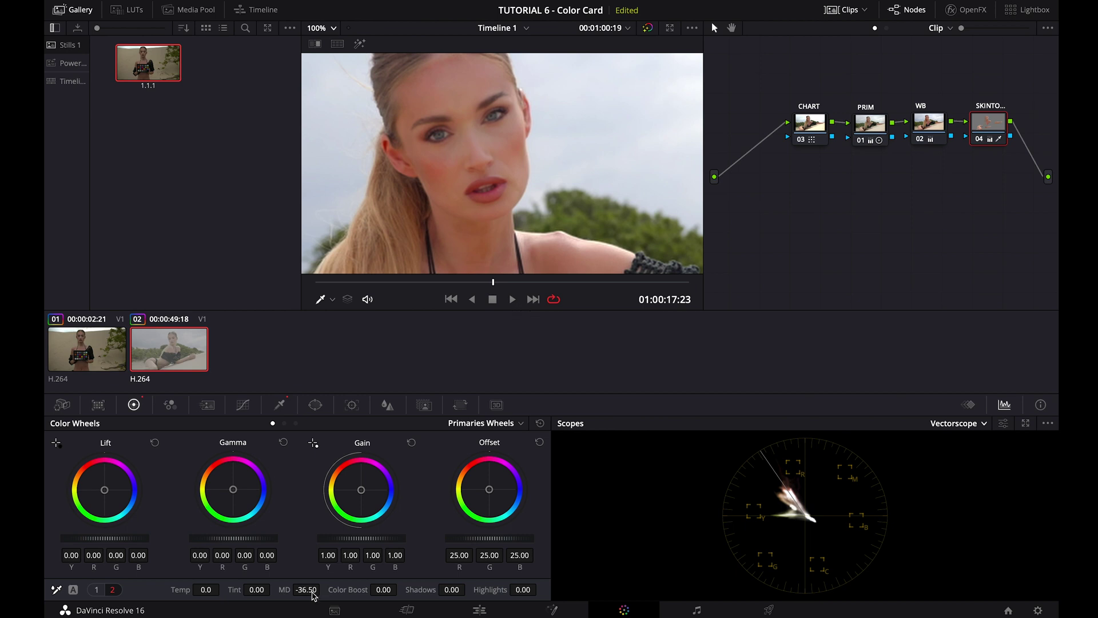
scroll(461, 189, "down", 6)
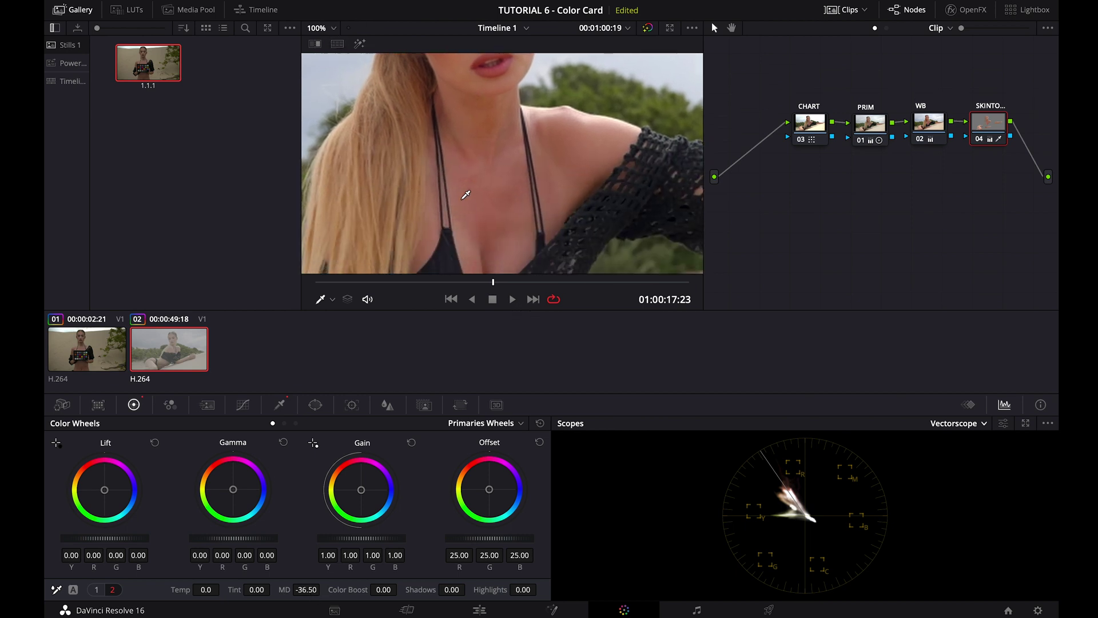
left_click(334, 28)
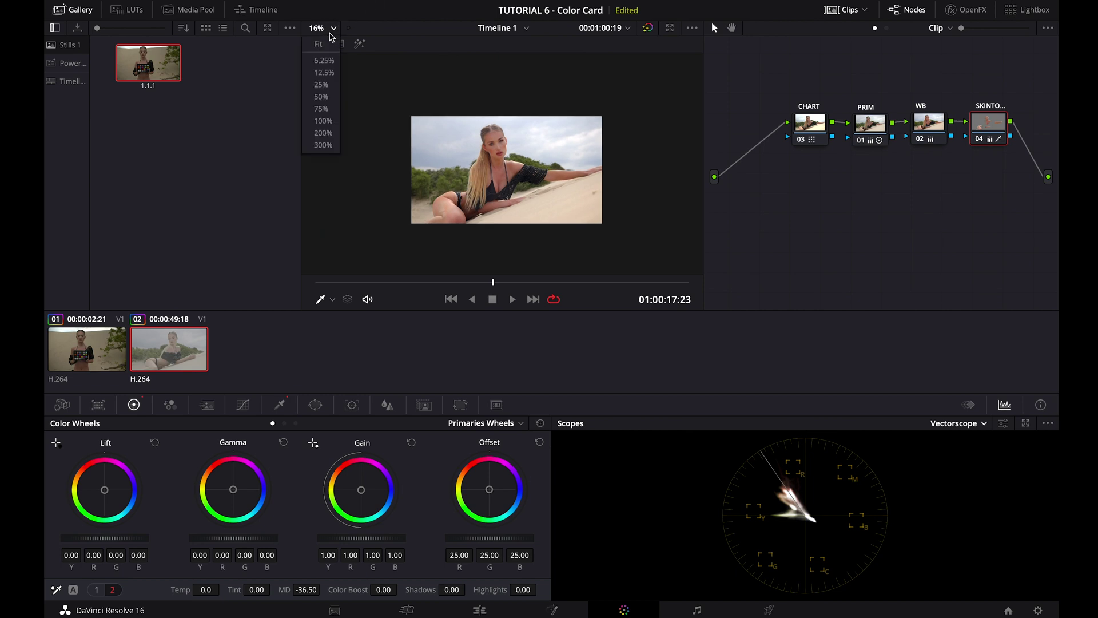
left_click(327, 45)
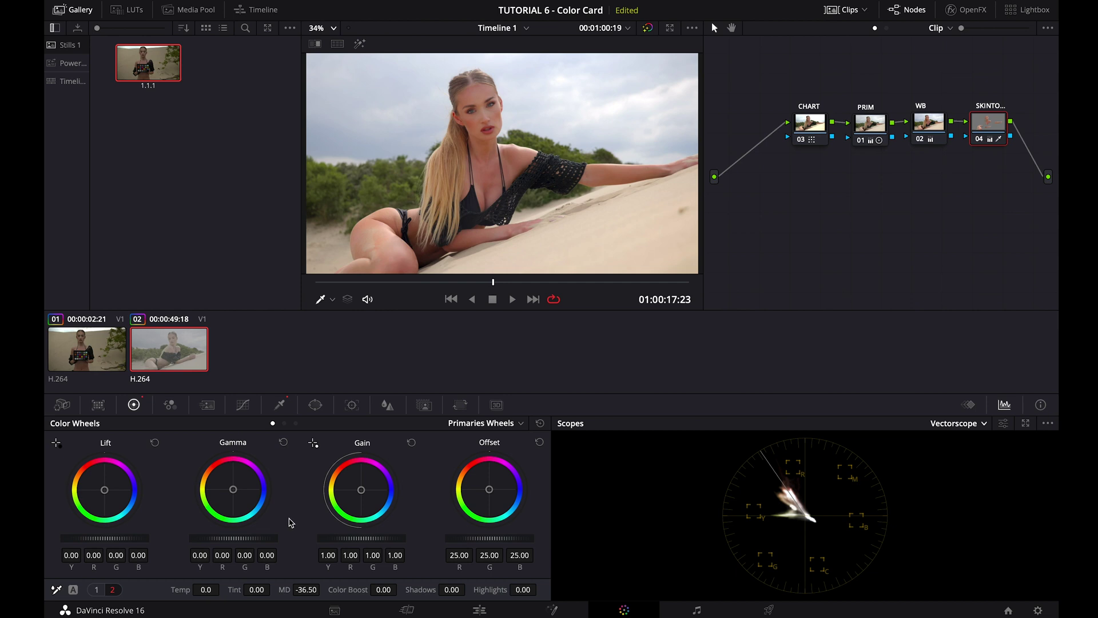
Add two points to the skin node's custom curve and raise them slightly to brighten the skin midtones.
left_click(103, 591)
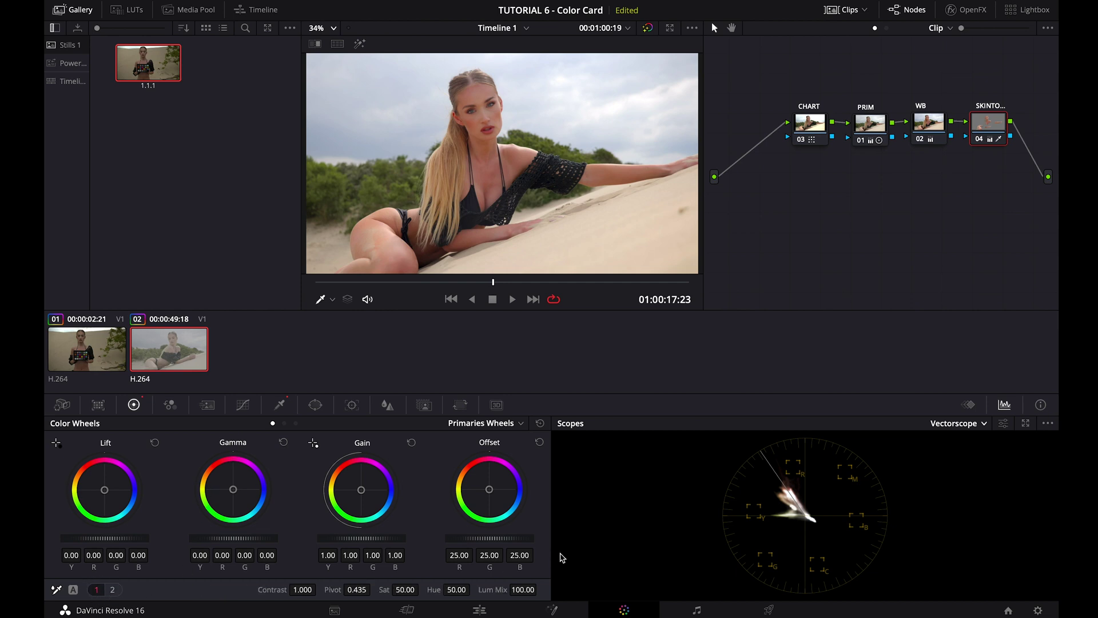
mouse_move(410, 593)
left_mouse_down()
mouse_move(418, 602)
mouse_move(410, 595)
left_mouse_up()
left_click(243, 404)
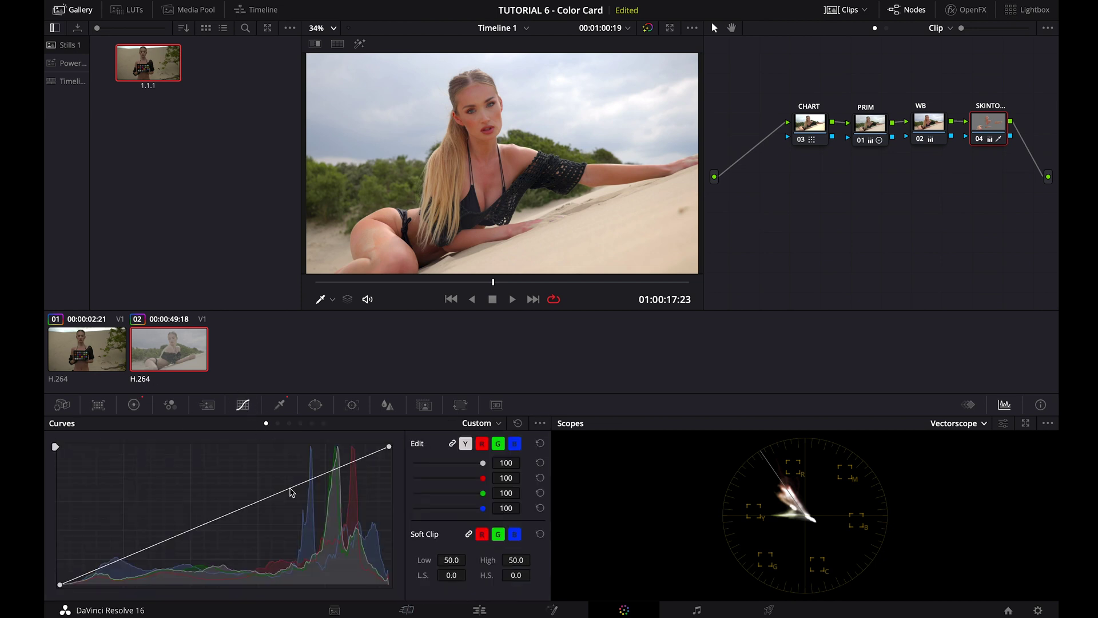
left_click(216, 518)
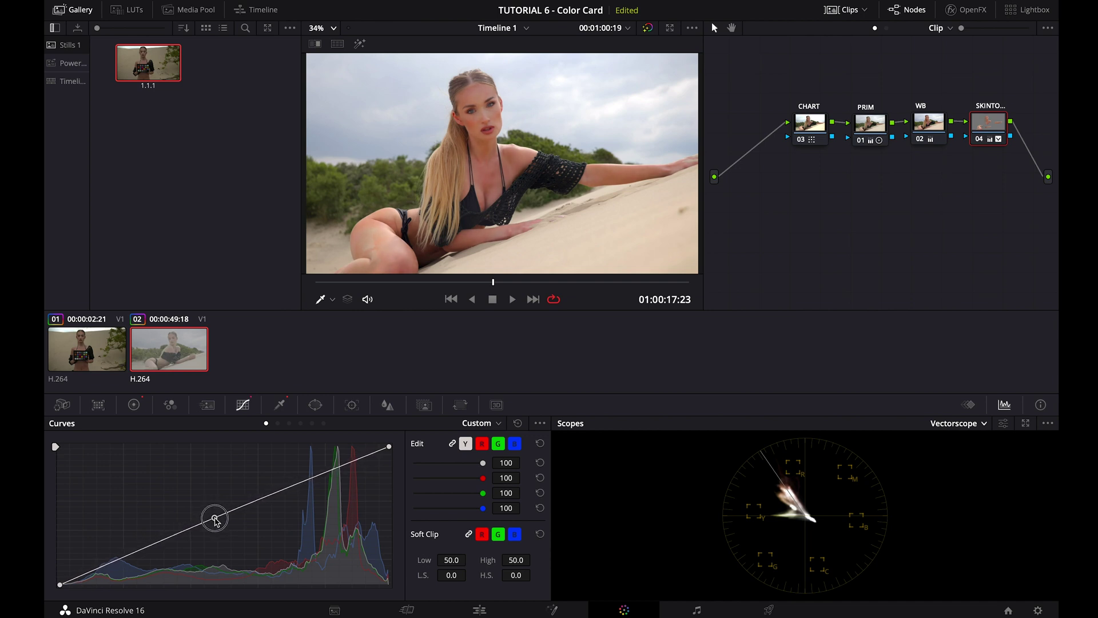
left_click_drag(258, 500, 258, 495)
left_click_drag(257, 492, 207, 521)
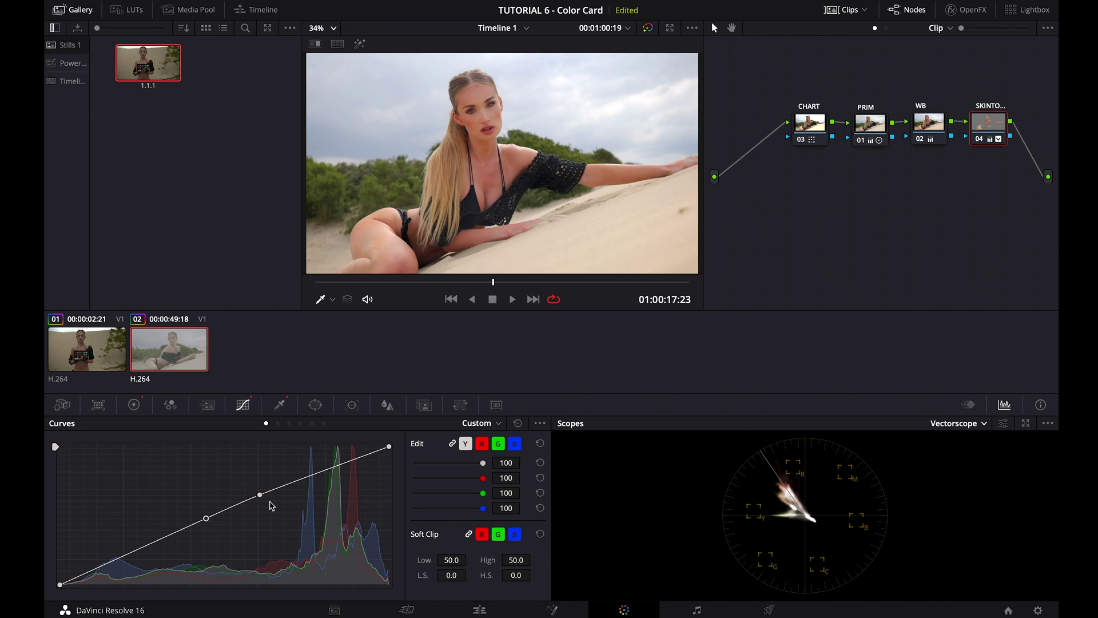
left_click_drag(263, 498, 262, 495)
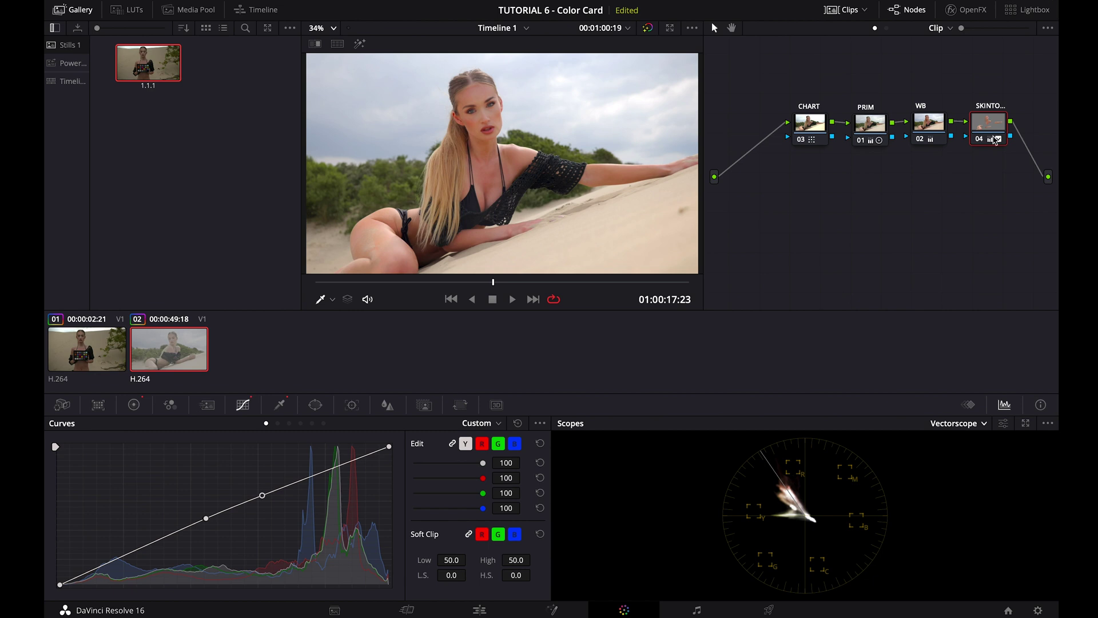
Compare the image with the skin node off and on, add a lower curve point in the shadows, and fine-tune the curve's points.
left_click(976, 140)
left_click(976, 140)
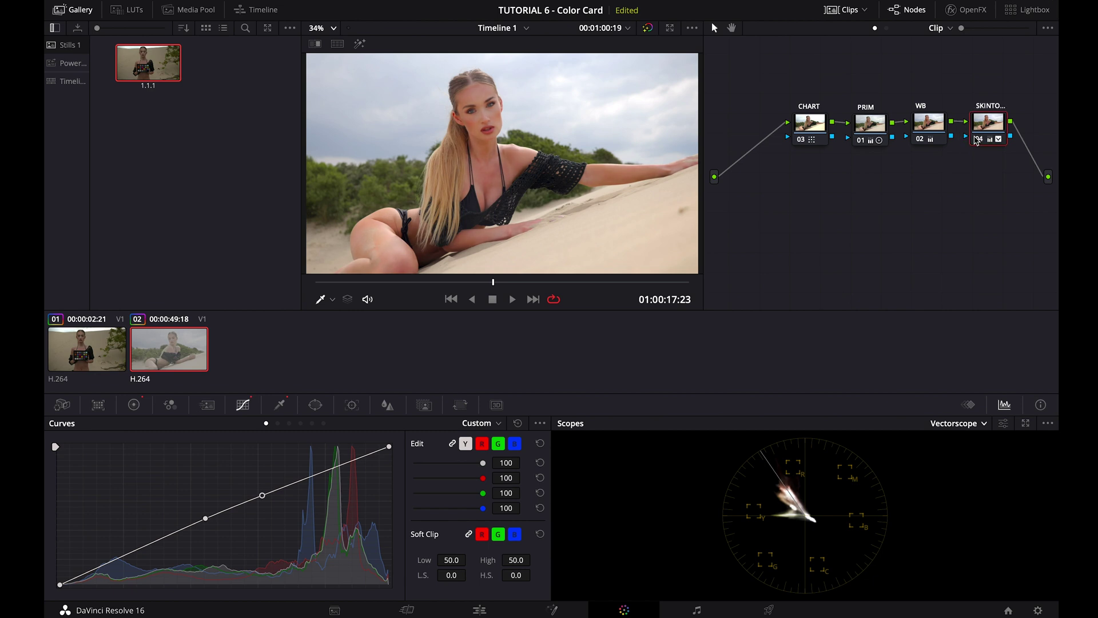
left_click_drag(264, 499, 263, 499)
left_click_drag(139, 548, 146, 551)
left_click_drag(205, 518, 207, 523)
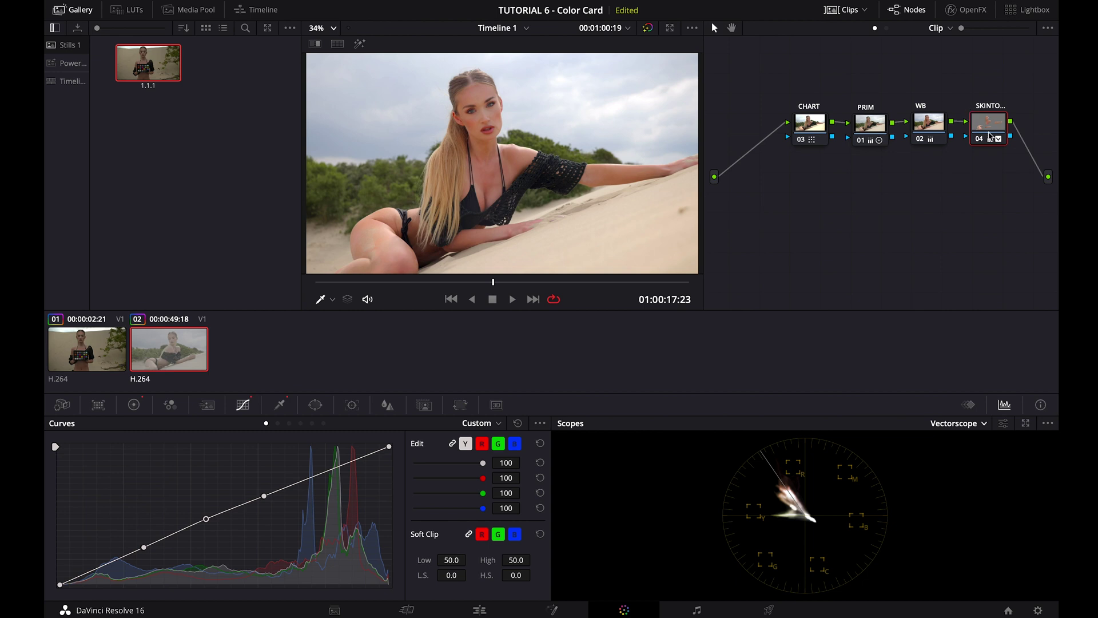
Add a parallel node to the skin node, label it SAND, and arrange the mixer and the new node in the graph.
right_click(987, 143)
mouse_move(982, 202)
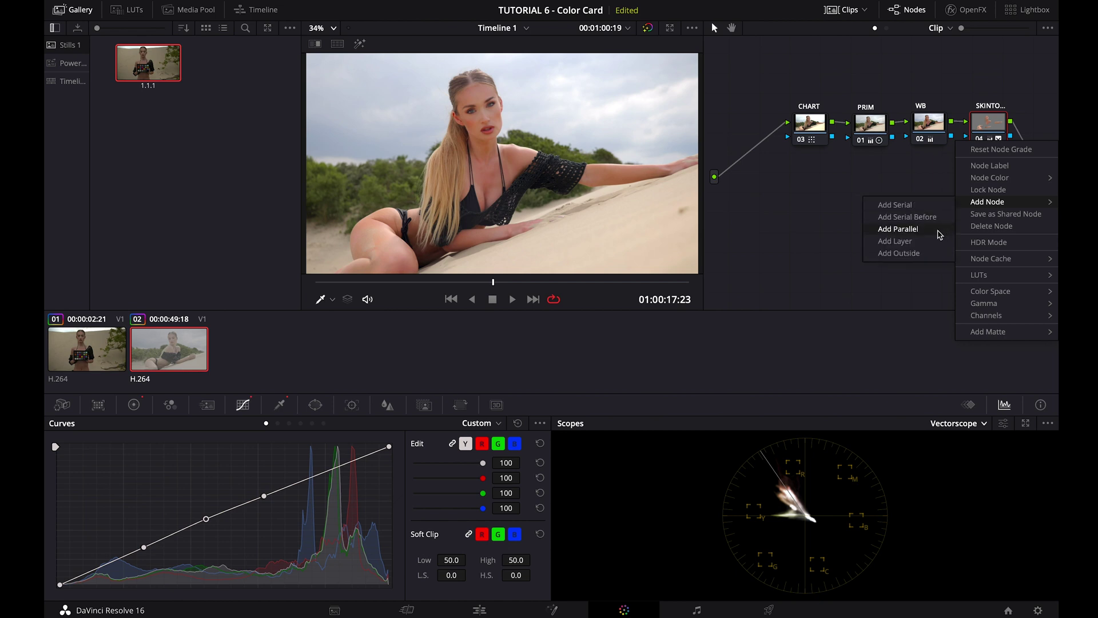
left_click(935, 231)
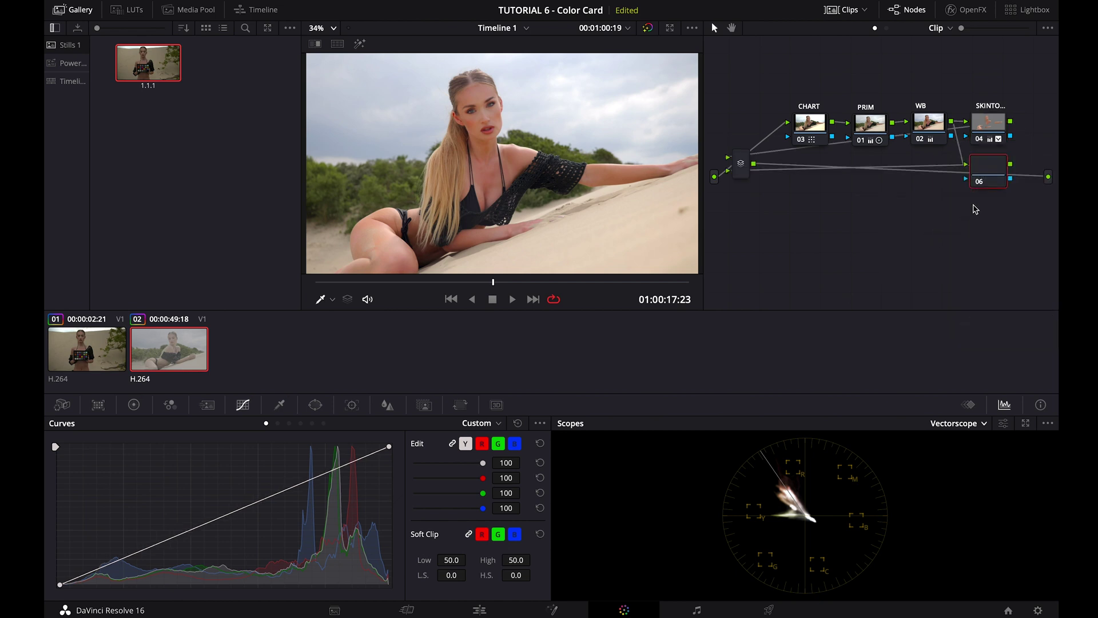
left_click_drag(1024, 142, 1024, 151)
right_click(988, 165)
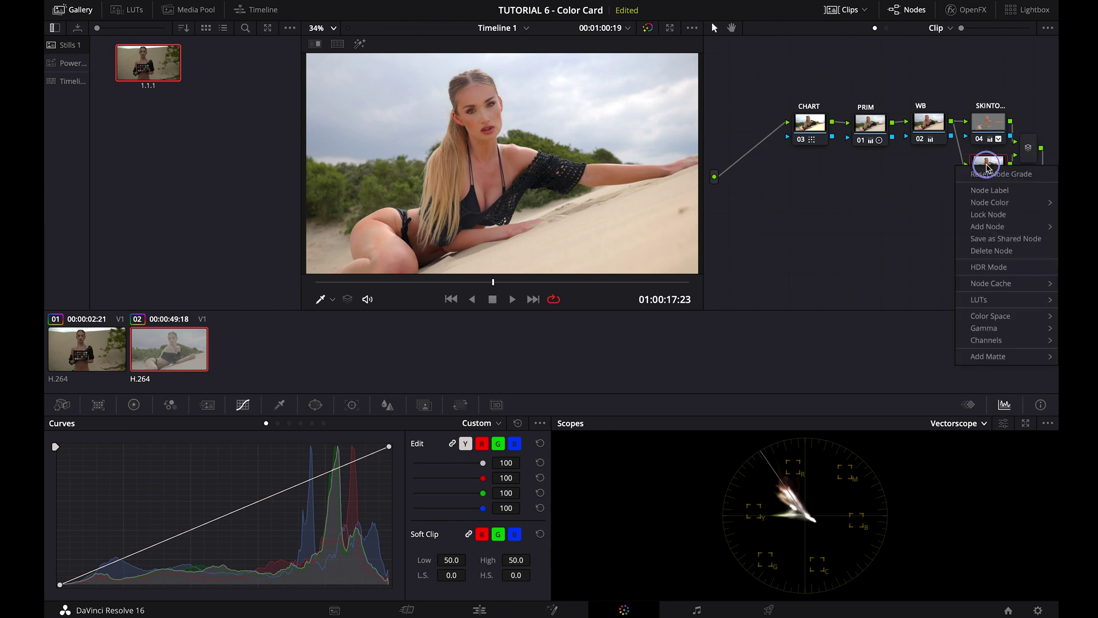
left_click(993, 188)
left_click_drag(994, 189, 983, 212)
Qualify the sand with the highlight view on, setting hue center 46.1, luminance range 63.6 to 74.2 and blur radius 47.0.
left_click(279, 405)
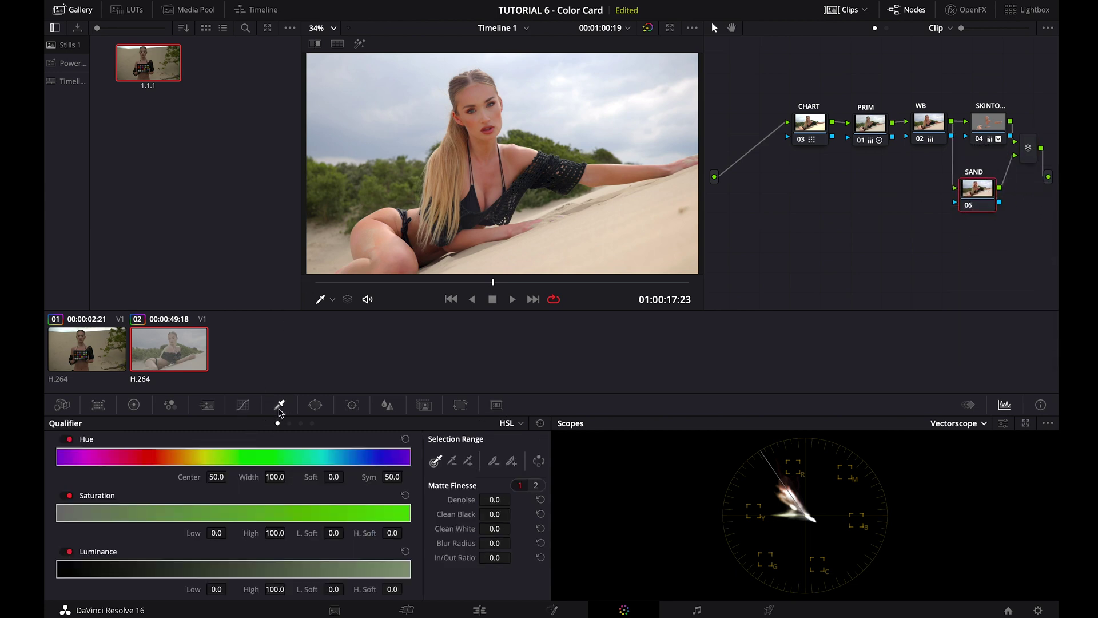
left_click(359, 44)
left_click(634, 253)
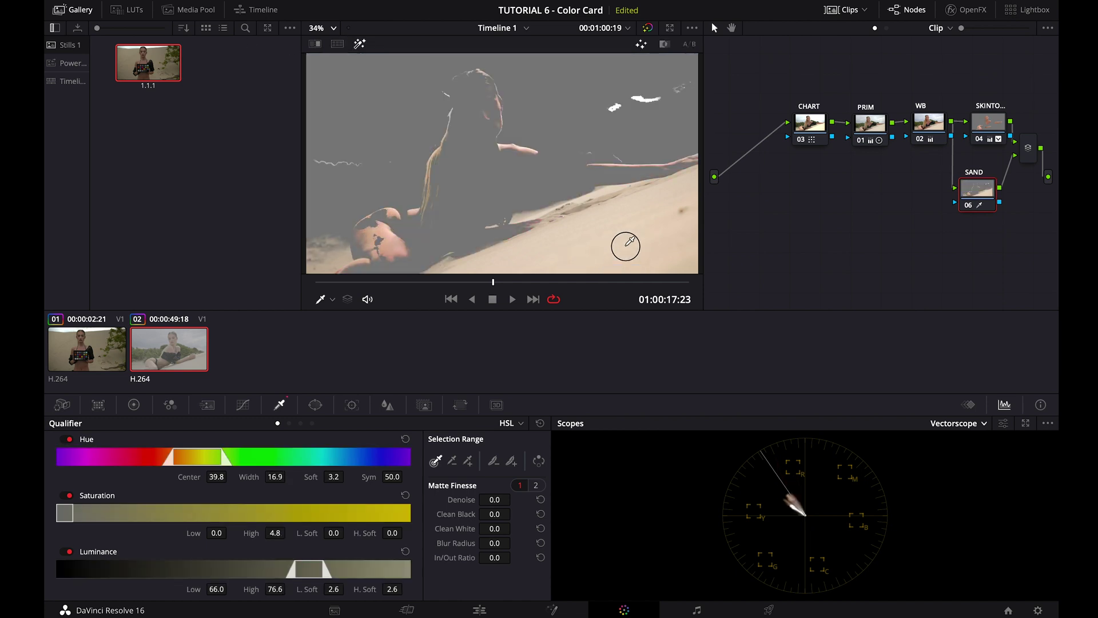
left_click_drag(188, 458, 245, 461)
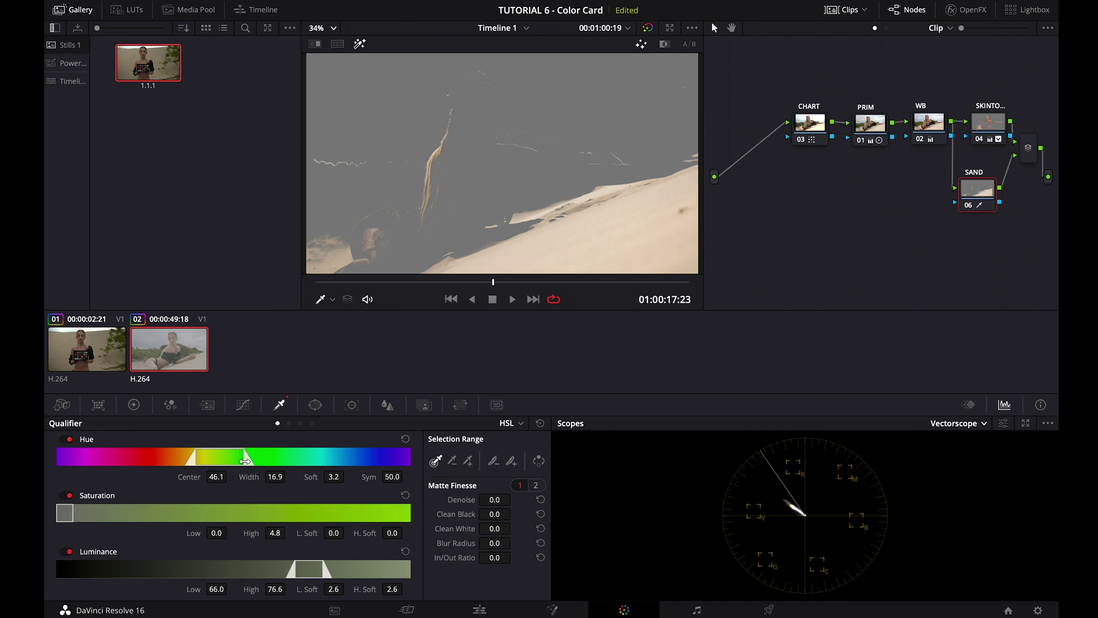
left_click_drag(492, 543, 768, 556)
left_click_drag(309, 569, 299, 574)
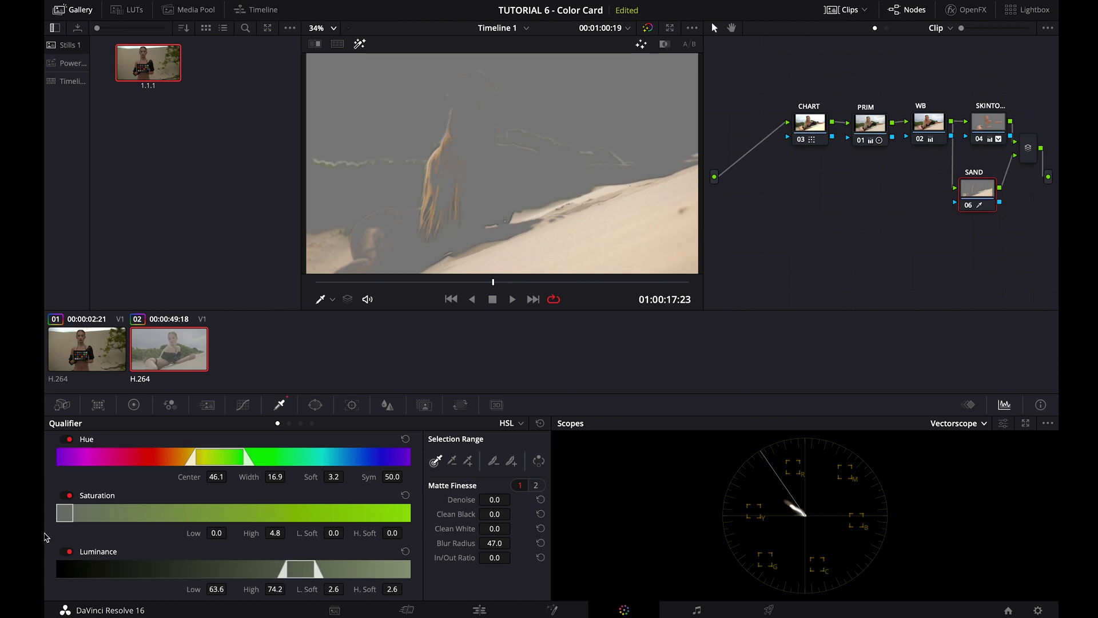
Extend the qualifier's high saturation limit to 6.3, try a hue center of 44.8, and check the matte on other frames.
left_click_drag(73, 510, 79, 513)
left_click_drag(455, 280, 414, 288)
key("space")
key("space")
left_click_drag(212, 461, 207, 471)
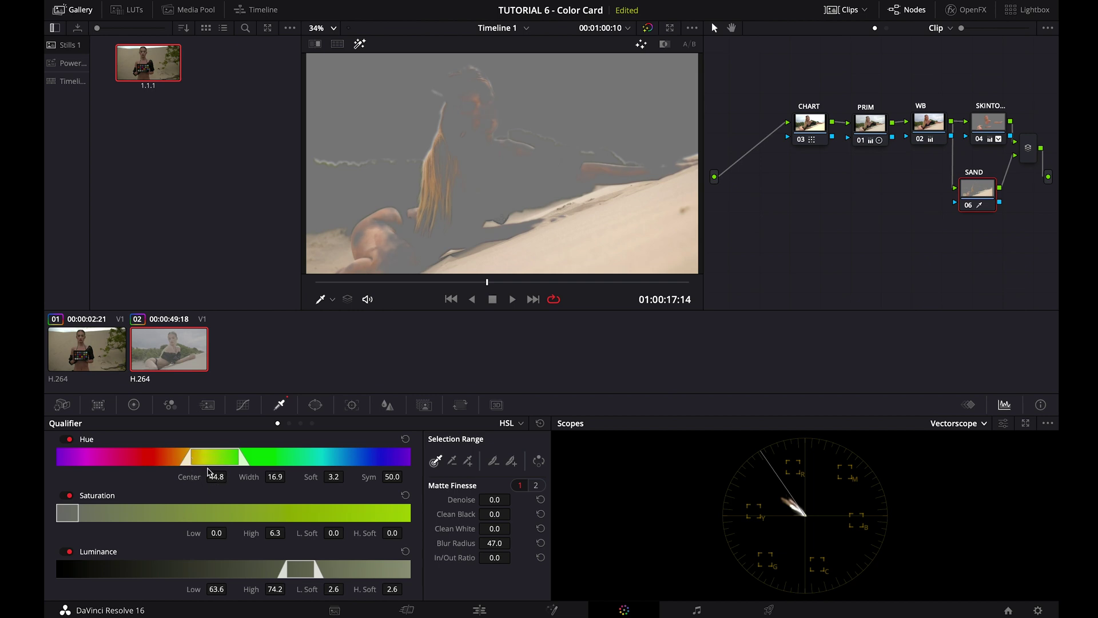
left_click_drag(487, 283, 589, 301)
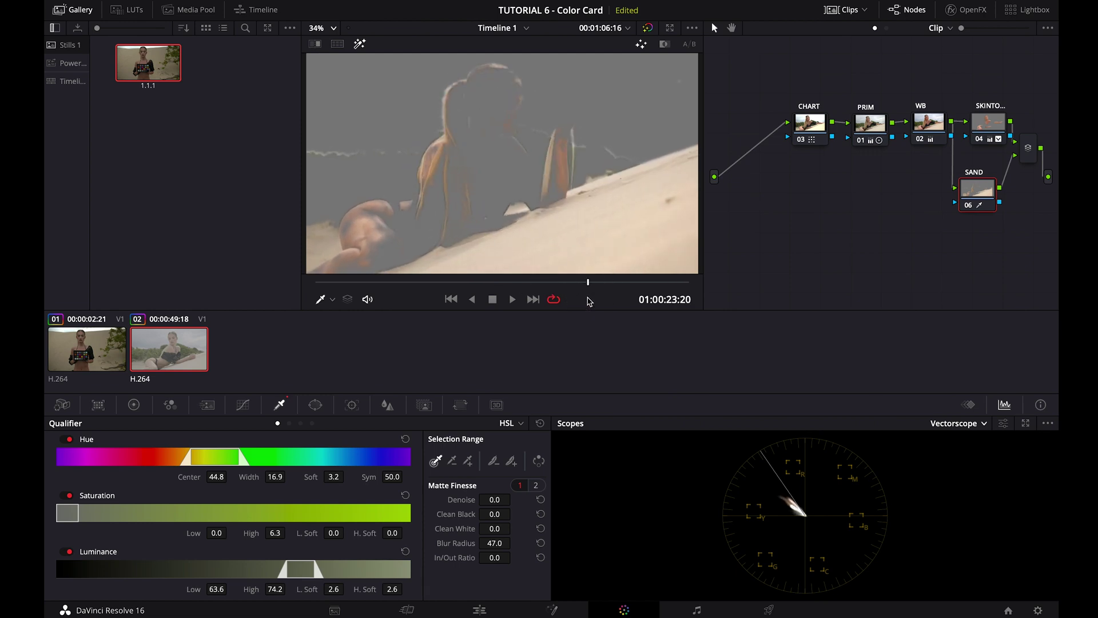
Refine the sand matte with hue center 46.7, clean white 28.6 and clean black 10.4.
left_click_drag(206, 461, 215, 464)
left_click_drag(495, 526, 634, 518)
left_click_drag(232, 461, 232, 466)
left_click_drag(495, 515, 564, 514)
left_click_drag(488, 527, 490, 530)
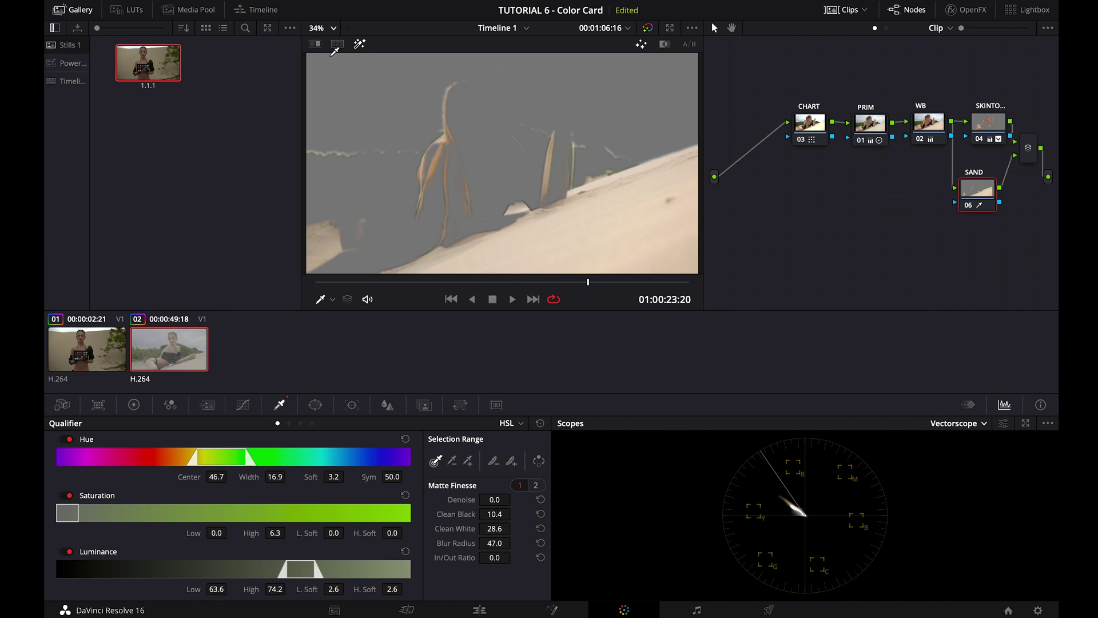
Zoom the viewer to 25%, play through the matte, and set its denoise to 9.3 and blur radius to 53.8.
left_click(317, 28)
left_click(319, 89)
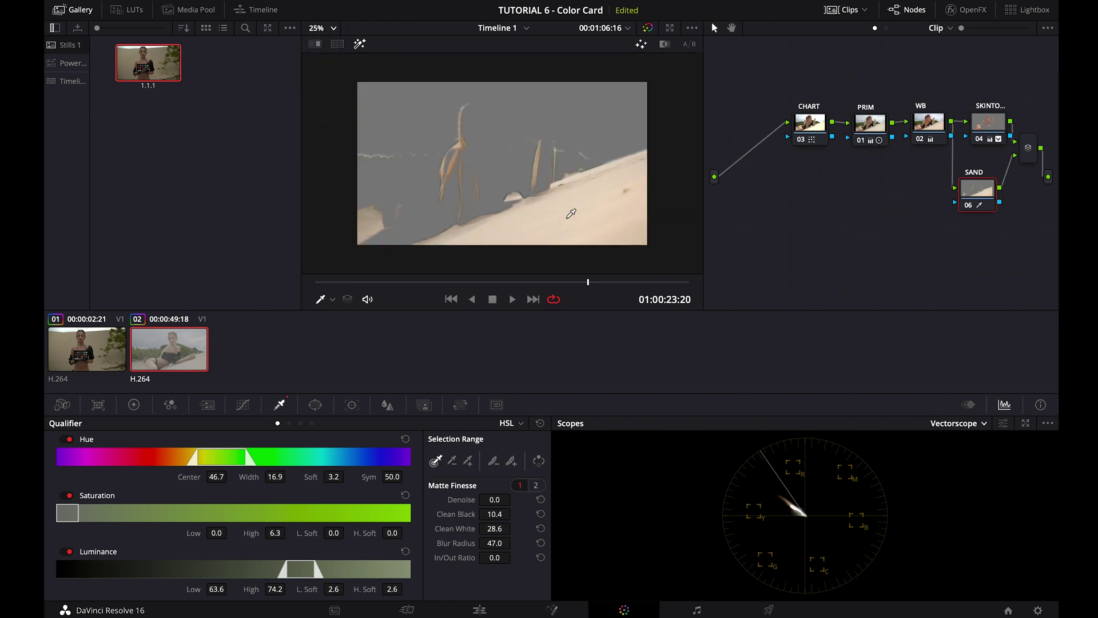
left_click_drag(548, 281, 513, 299)
left_click(513, 298)
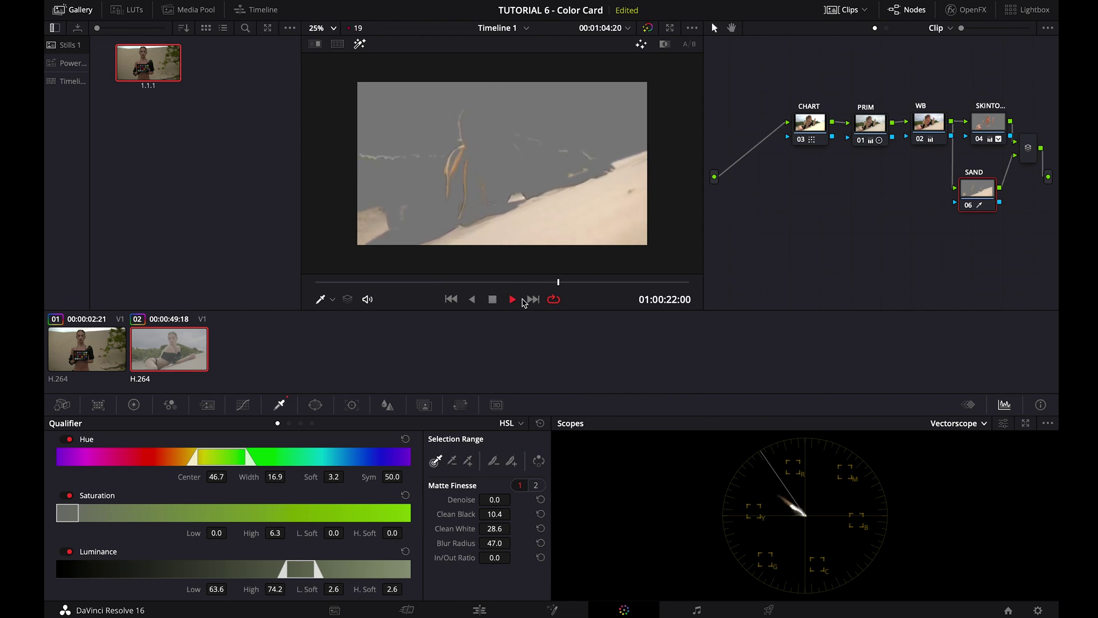
mouse_move(496, 509)
left_mouse_down()
mouse_move(532, 502)
mouse_move(495, 501)
left_mouse_up()
key("space")
left_click_drag(500, 543, 549, 544)
key("space")
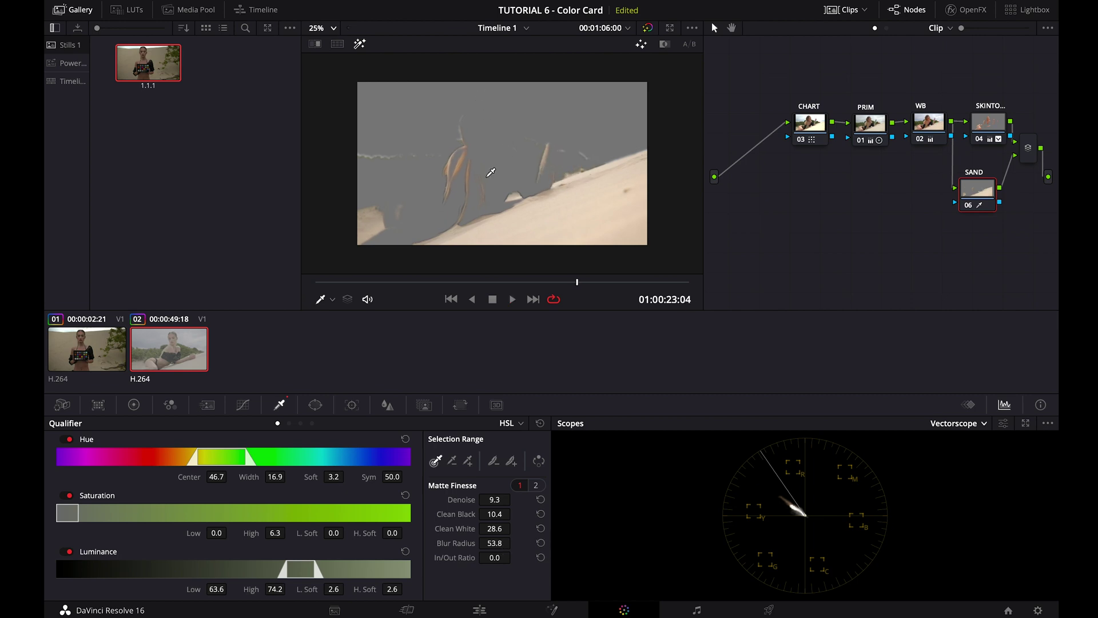
Align the SAND node under the skin node and draw a closed curve window around the dune, extending past the frame edges.
mouse_move(978, 199)
left_mouse_down()
mouse_move(994, 183)
mouse_move(990, 192)
left_mouse_up()
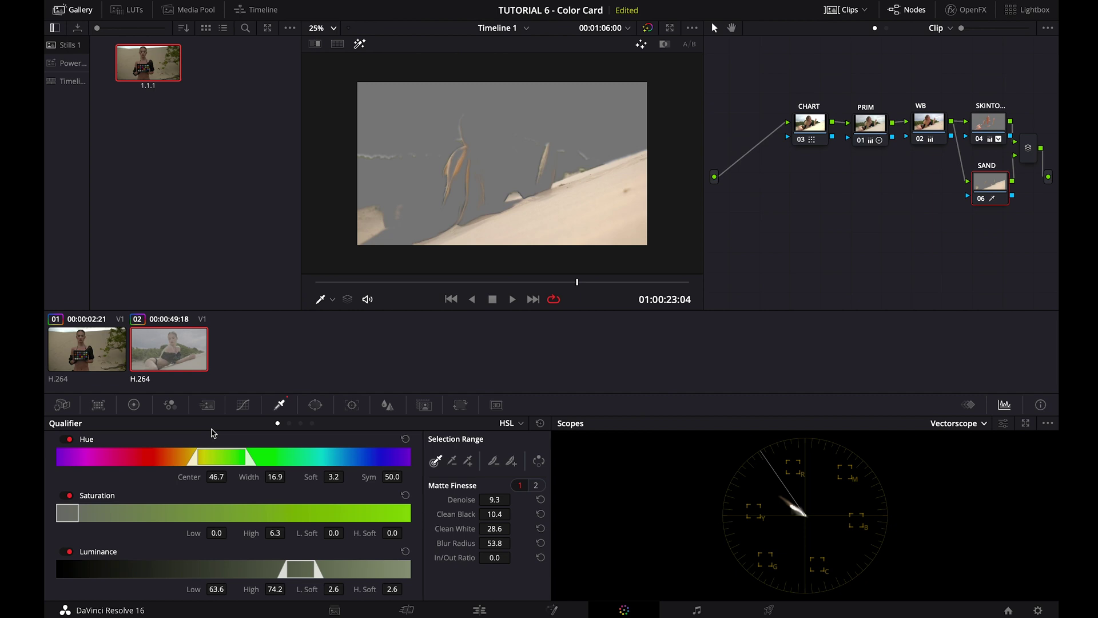
left_click(315, 406)
left_click(74, 580)
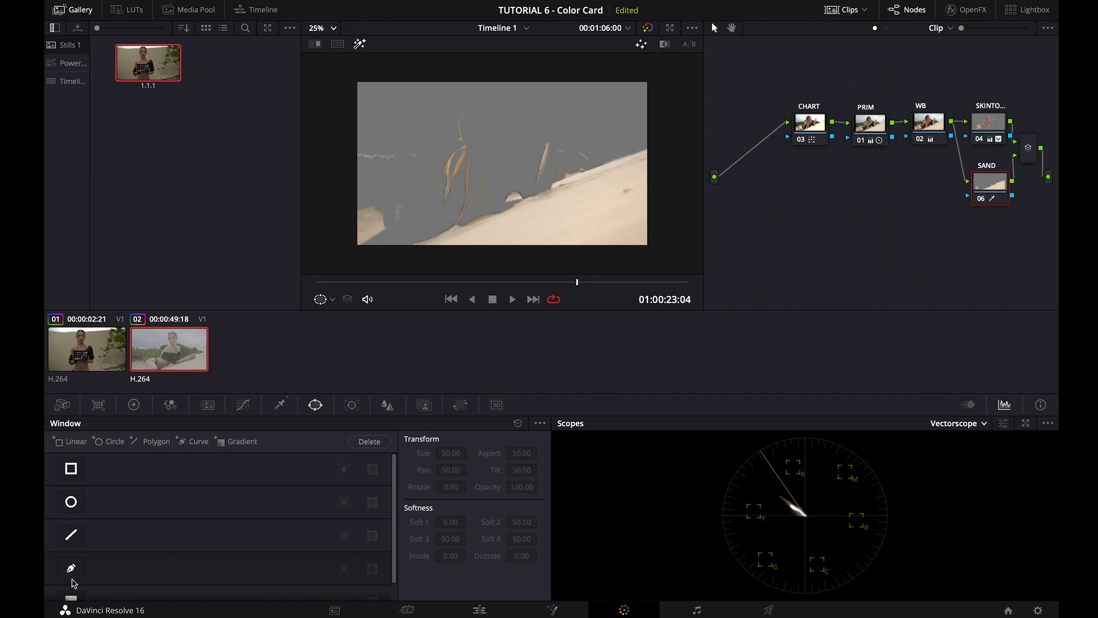
left_click_drag(438, 290, 416, 313)
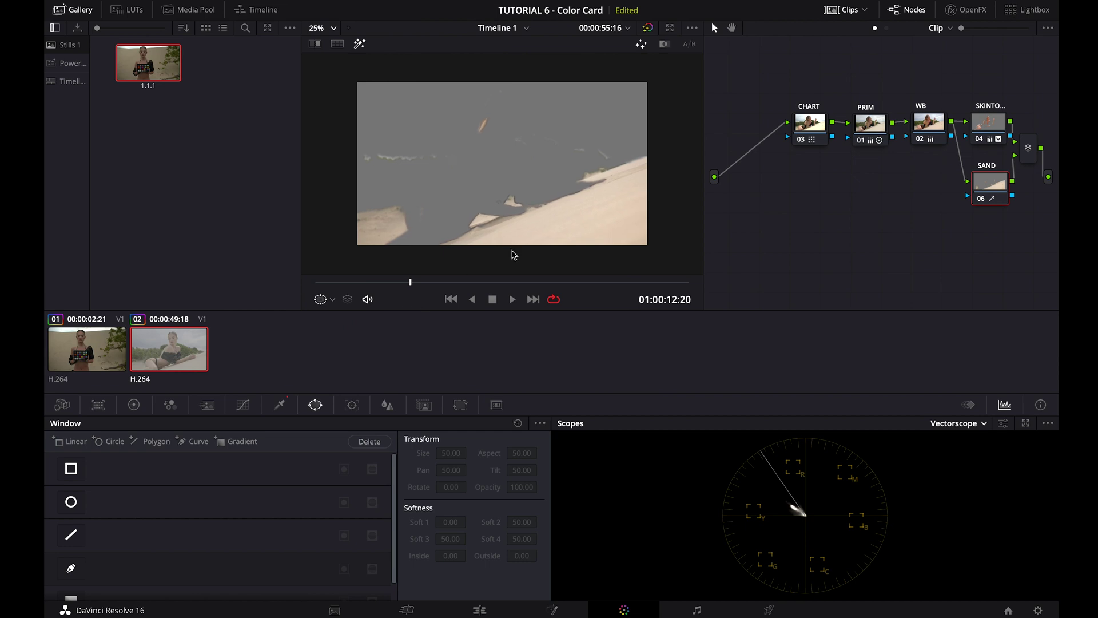
left_click(71, 568)
left_click(343, 189)
left_click(410, 195)
left_click(425, 219)
left_click(431, 230)
left_click(454, 220)
left_click(497, 190)
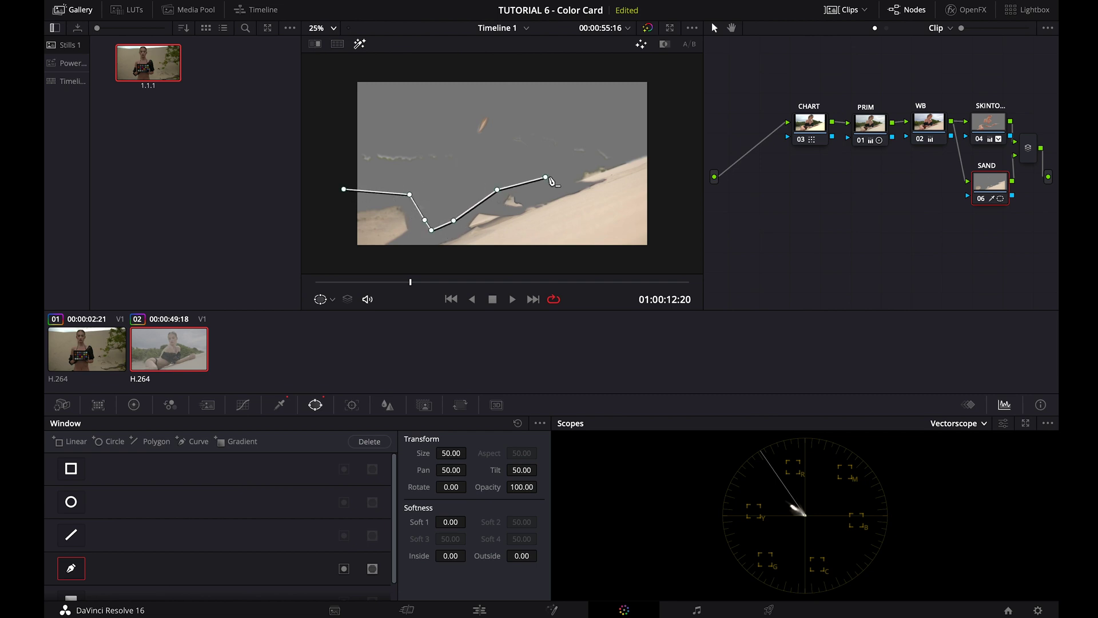
left_click(578, 170)
left_click(609, 161)
left_click(654, 140)
left_click(671, 161)
left_click(670, 256)
left_click(412, 271)
left_click(341, 259)
left_click(343, 189)
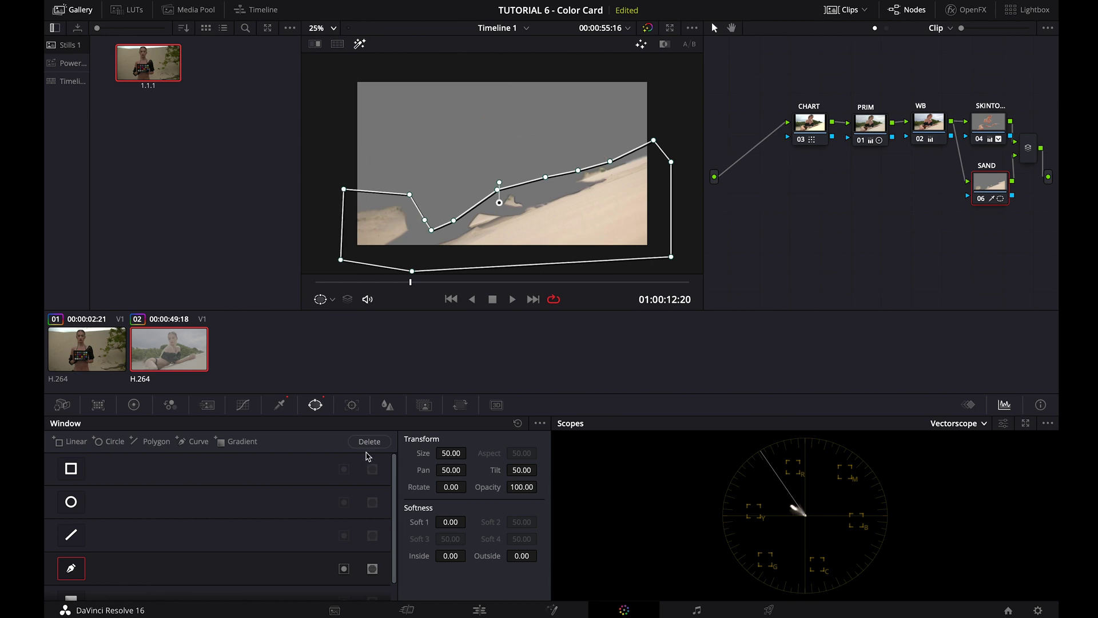
Track the sand window forward to the clip's end and pull its right-hand points outward beyond the frame edge.
left_click(353, 405)
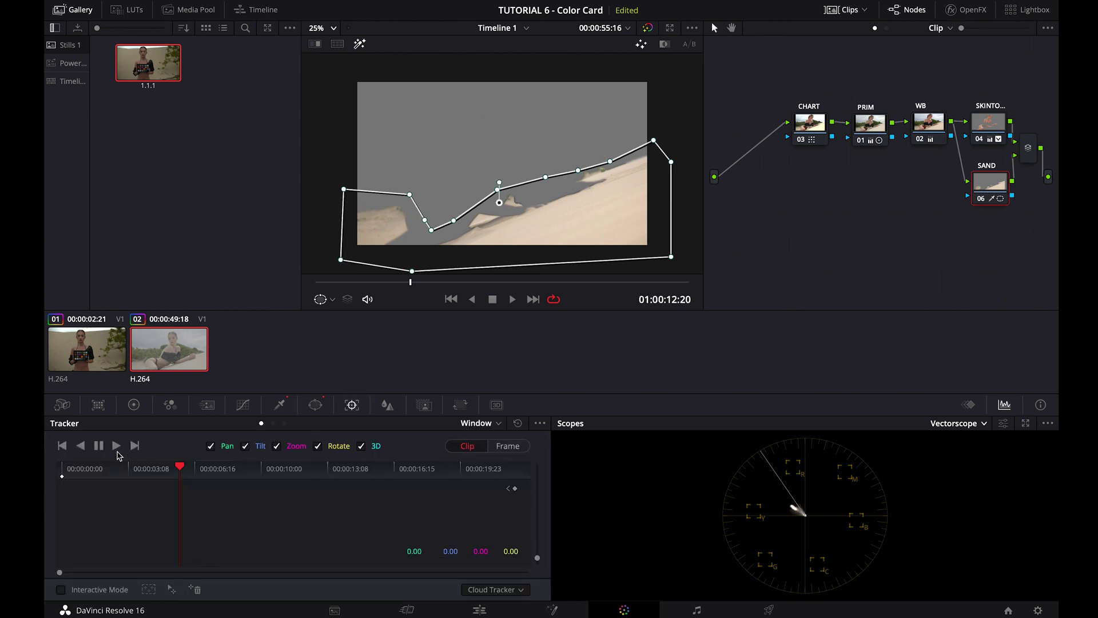
left_click(116, 445)
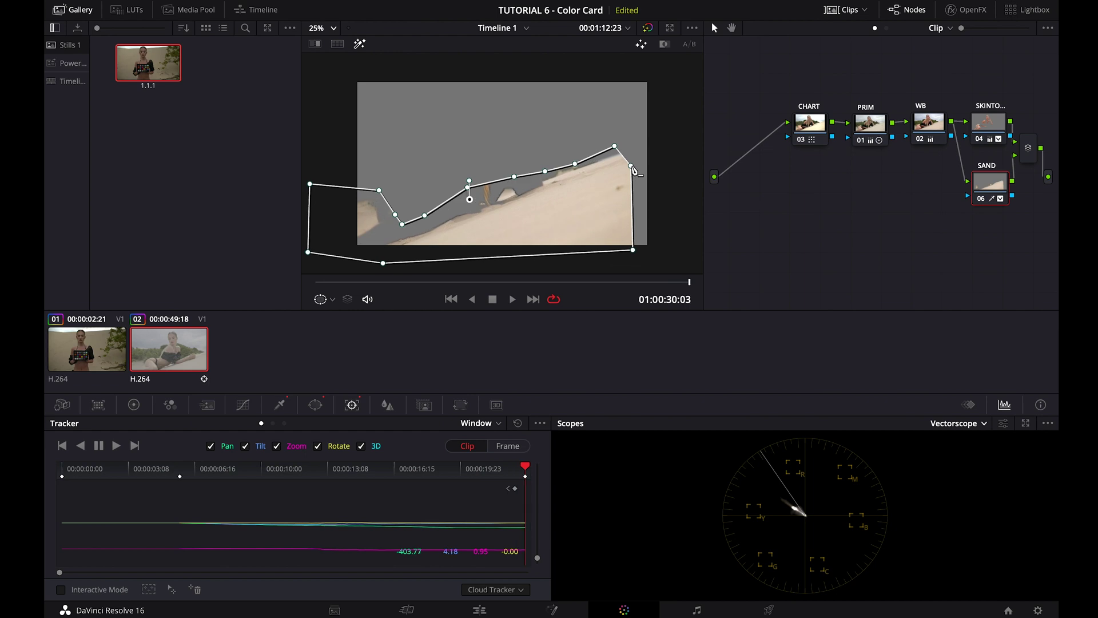
left_click_drag(633, 169, 682, 150)
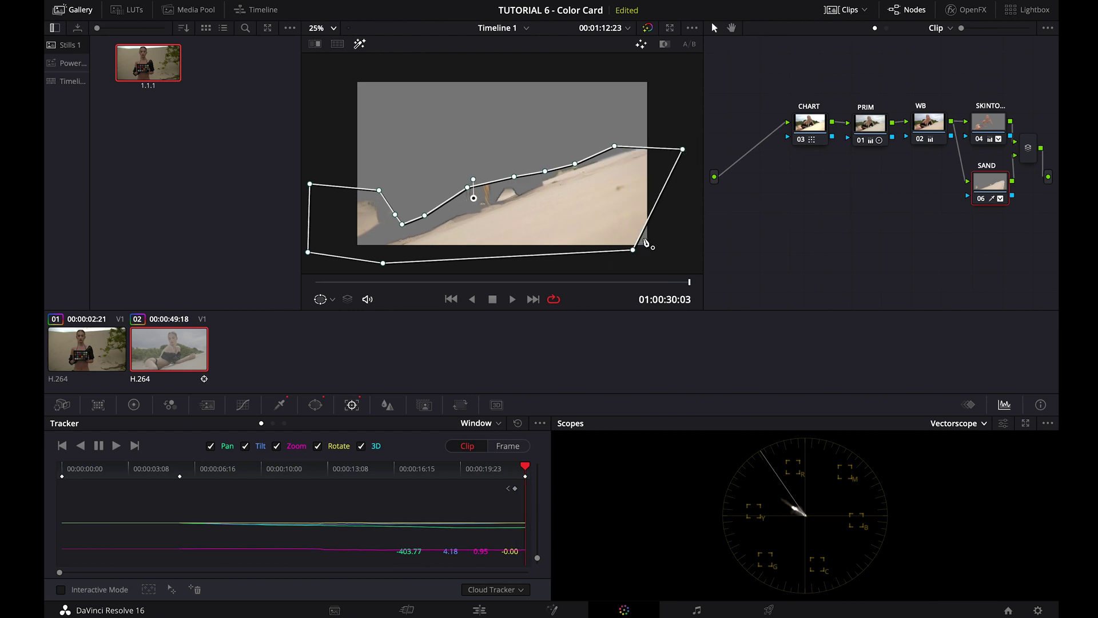
left_click_drag(638, 251, 664, 270)
left_click_drag(615, 147, 650, 119)
left_click_drag(612, 283, 592, 296)
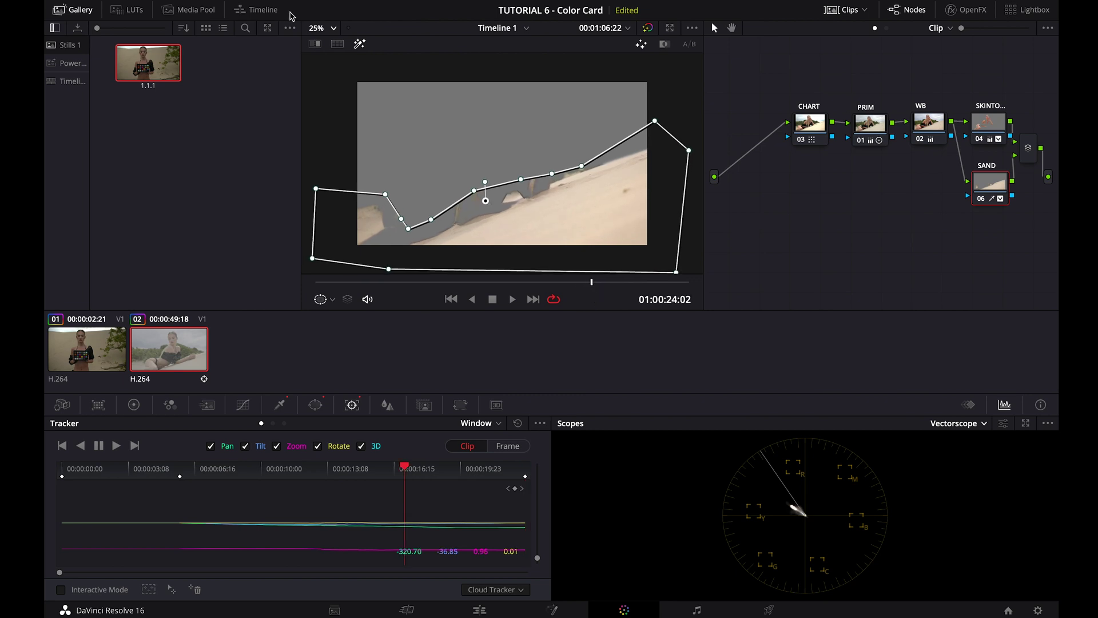
Turn off the highlight view and window overlay, set the SAND node's midtone detail to 68.50, and check other frames.
left_click(360, 45)
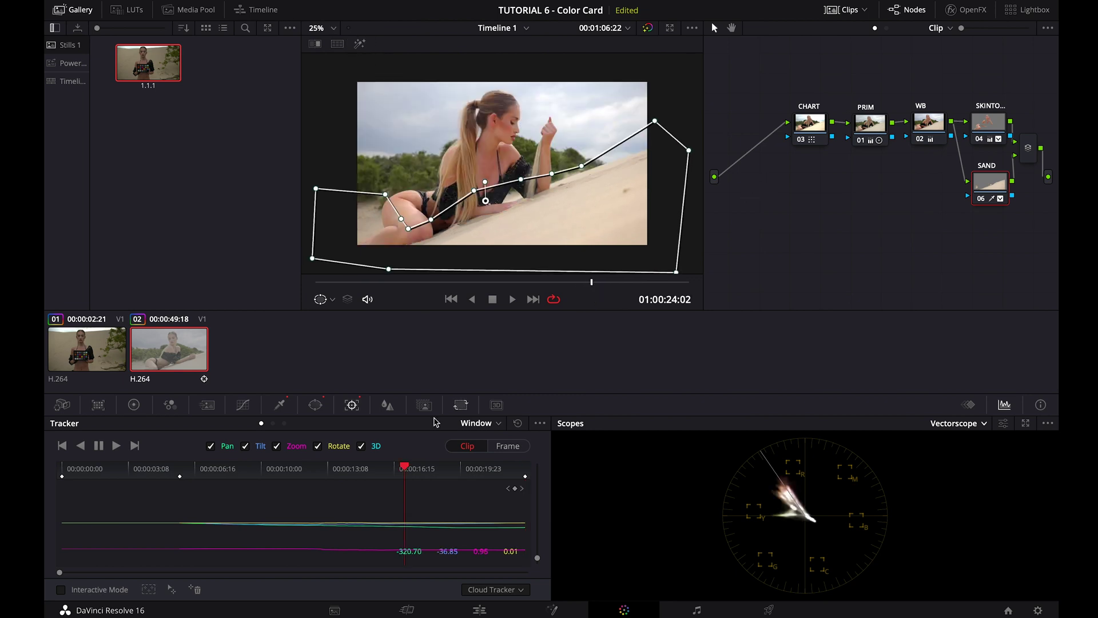
left_click(333, 298)
left_click(342, 316)
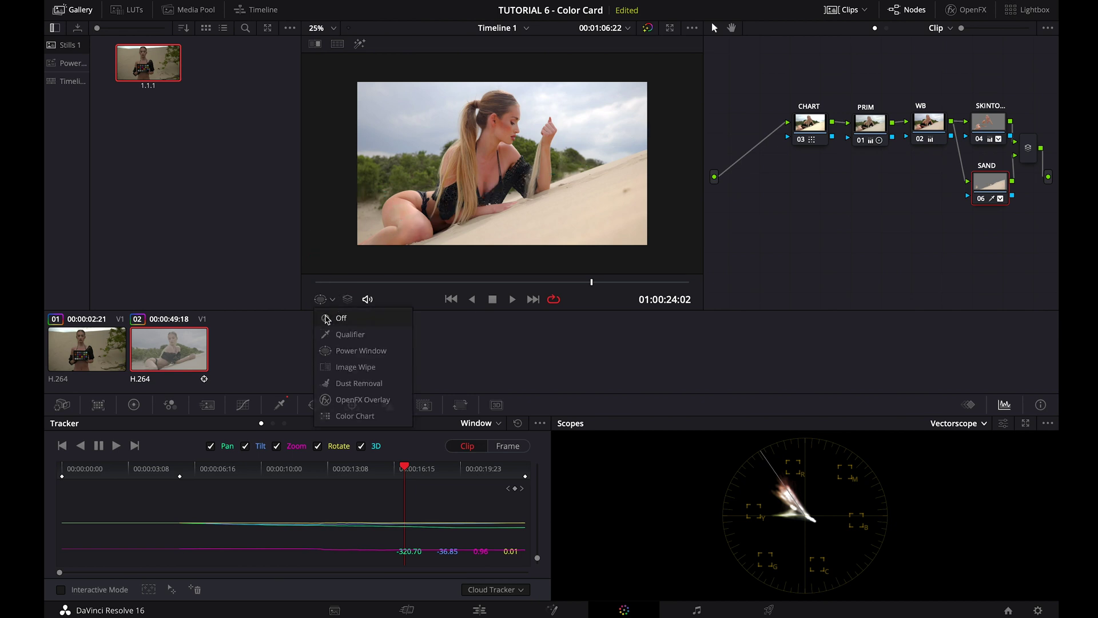
left_click(131, 408)
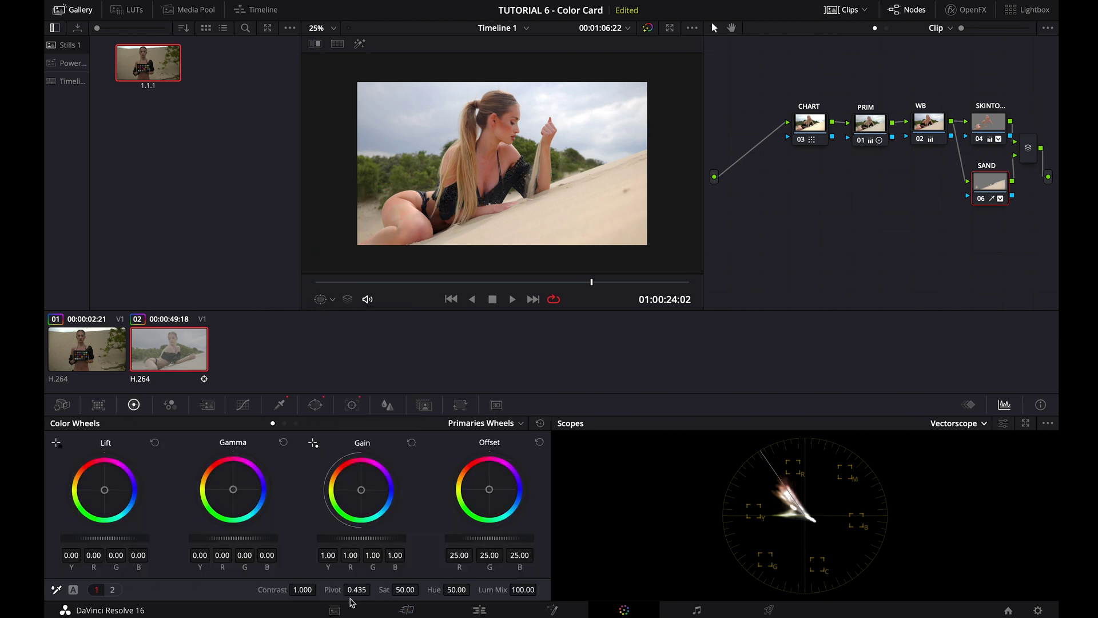
left_click(112, 590)
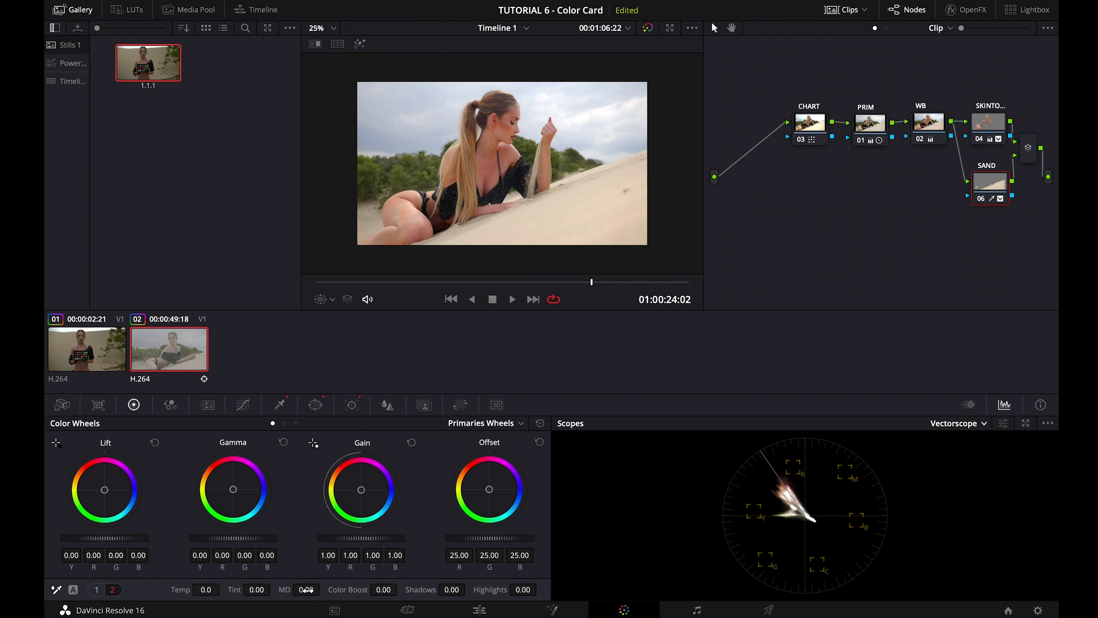
left_click_drag(307, 589, 619, 291)
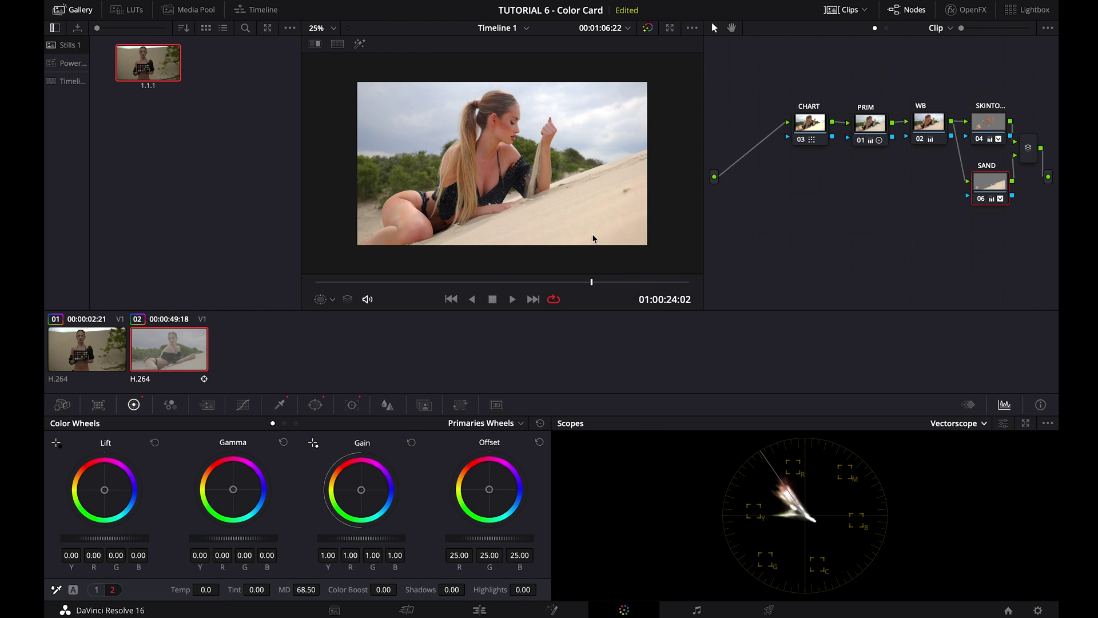
left_click_drag(543, 288, 597, 299)
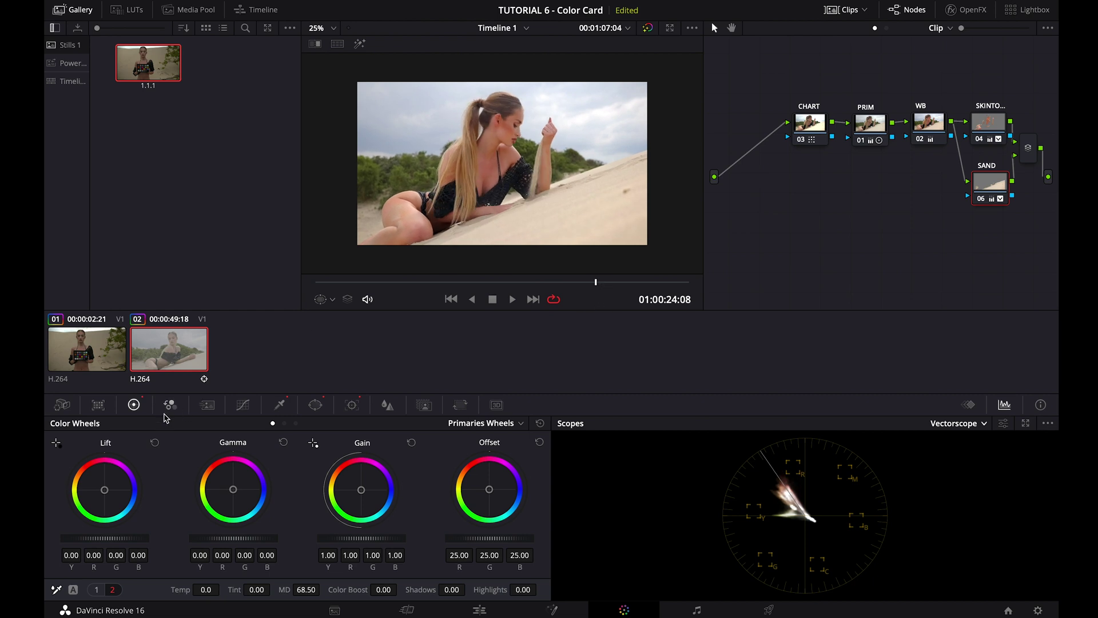
Pull the SAND node's custom curve slightly down with three midtone points and play back the darker sand.
left_click(243, 406)
left_click_drag(184, 528, 290, 495)
left_click_drag(595, 282, 459, 298)
key("space")
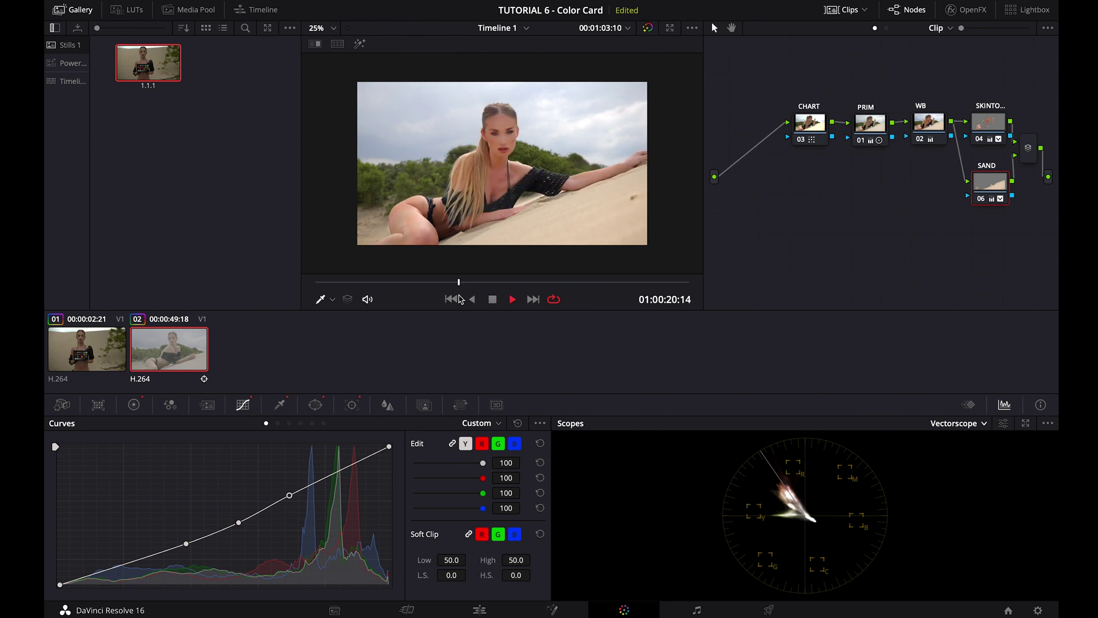
key("space")
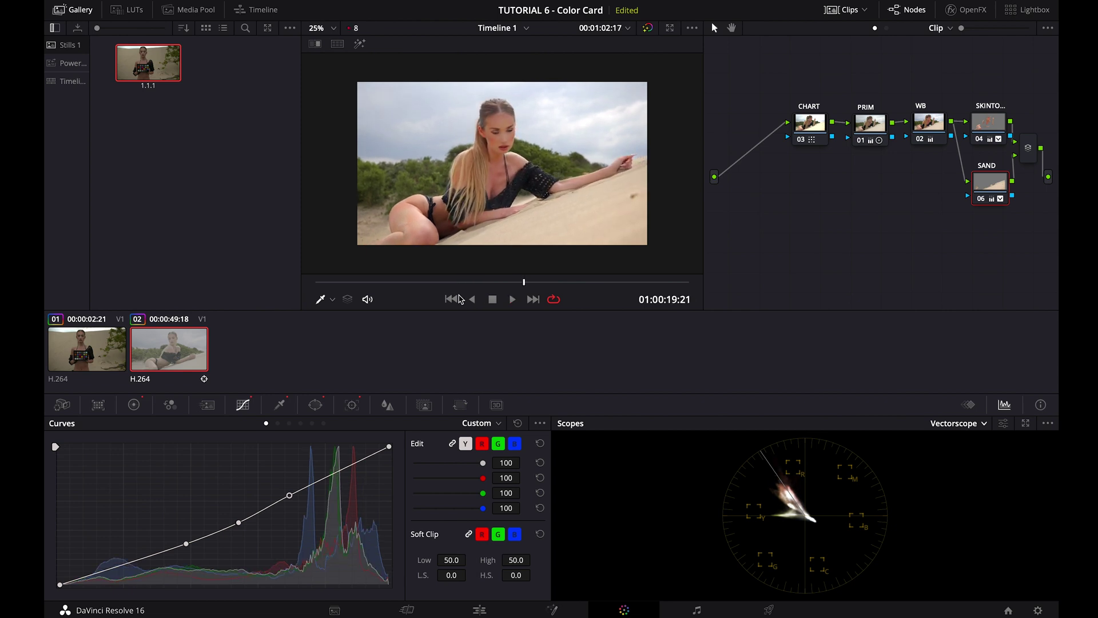
left_click_drag(466, 293, 549, 319)
Try a blue sand tint by shifting the offset to 16.18, 25.31, 40.36, and play back the clip.
left_click(134, 405)
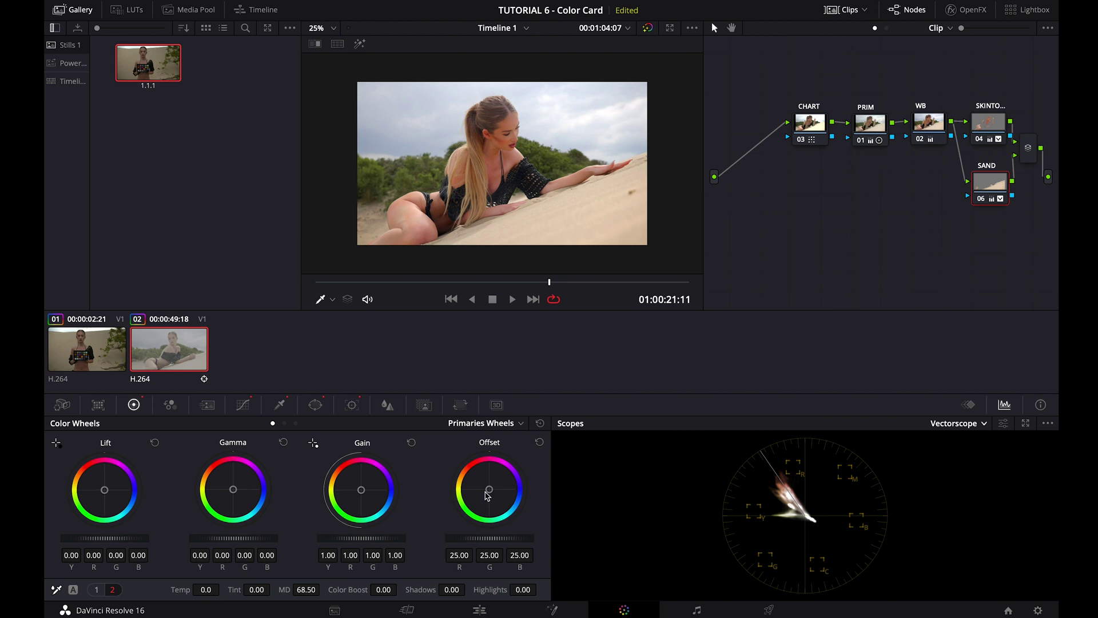
left_click_drag(490, 495, 570, 537)
key("space")
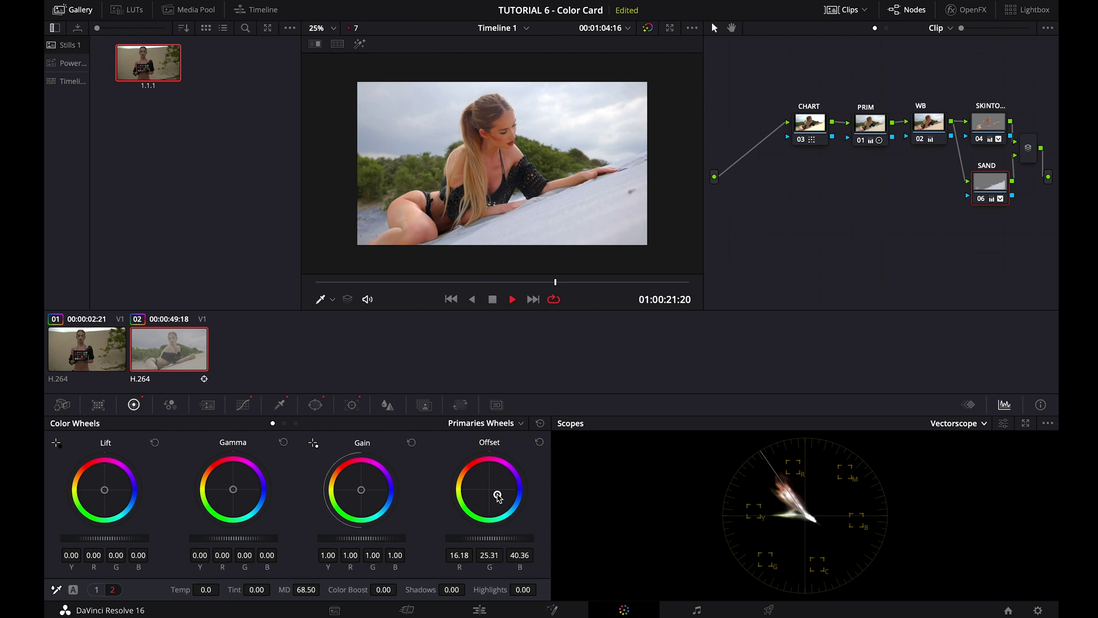
key("space")
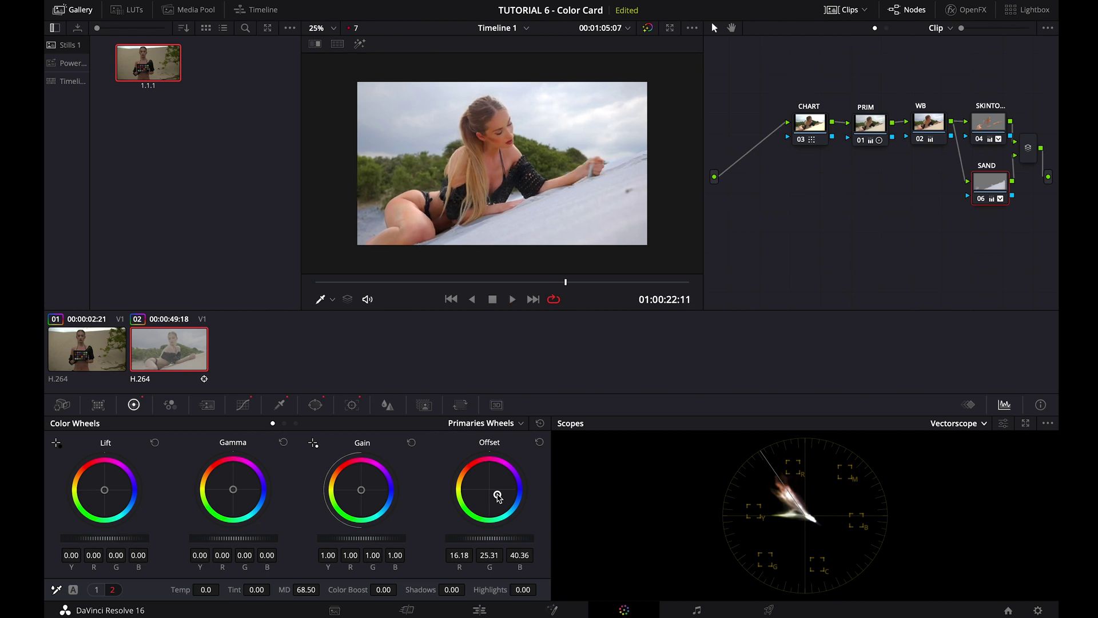
Warm the sand toward orange by shifting the SAND node's offset to 28.74, 21.17, 17.49.
left_click_drag(498, 498, 463, 458)
left_click_drag(495, 494, 438, 459)
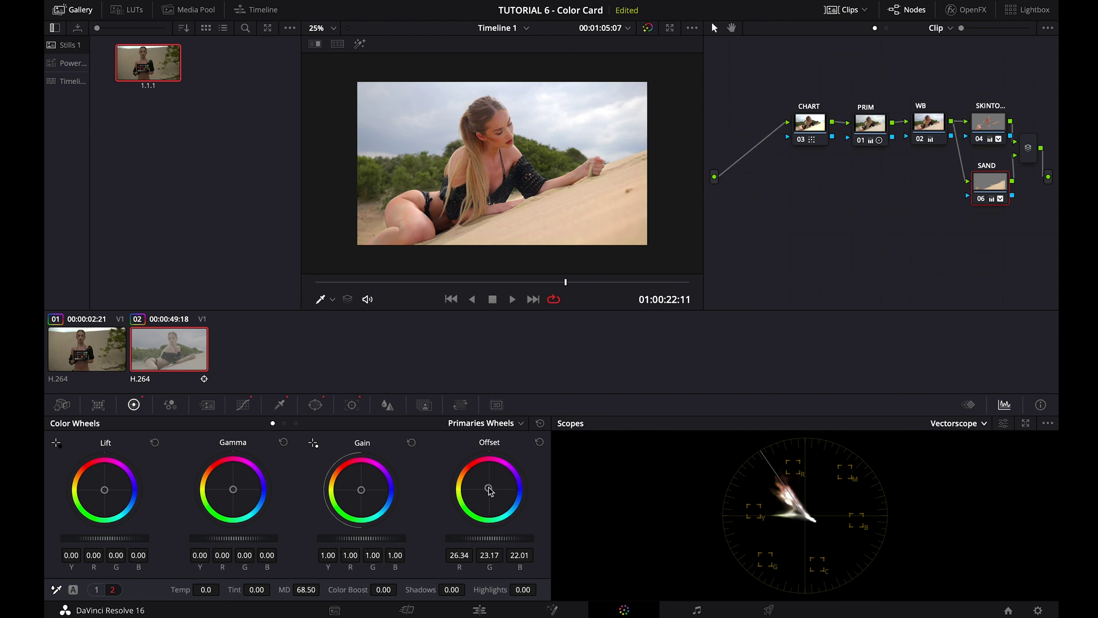
left_click_drag(489, 490, 485, 476)
mouse_move(488, 490)
left_mouse_down()
mouse_move(447, 488)
mouse_move(479, 485)
left_mouse_up()
mouse_move(489, 490)
left_mouse_down()
mouse_move(467, 488)
mouse_move(480, 485)
left_mouse_up()
Raise the sand's saturation to 57.80, compare with the SAND node off and on, and play back from an earlier frame.
left_click(96, 589)
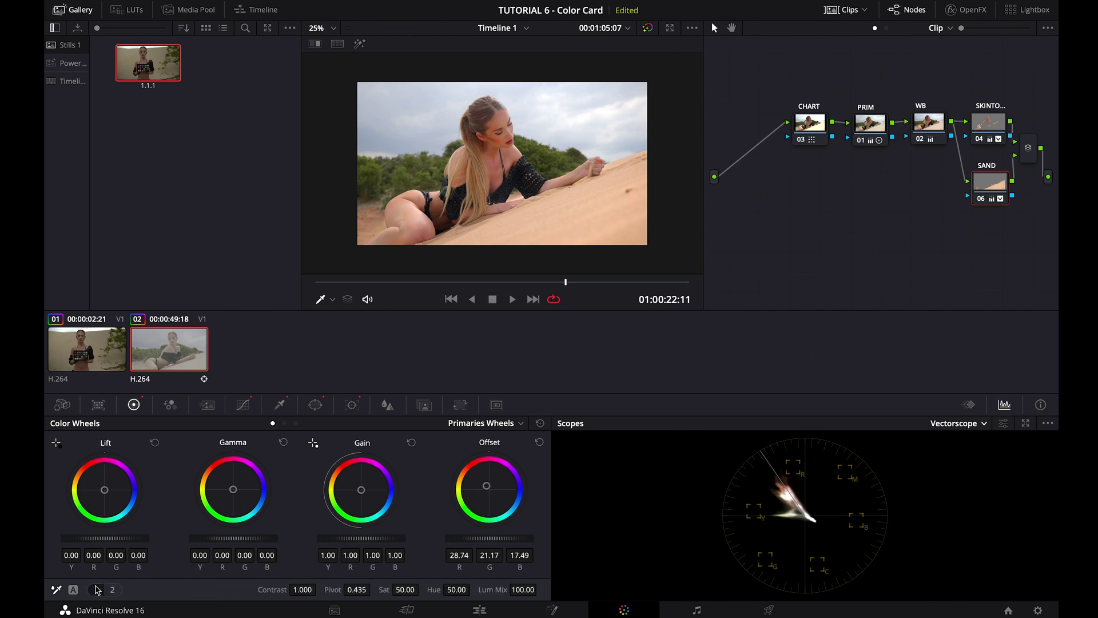
left_click_drag(407, 591, 425, 596)
left_click(980, 199)
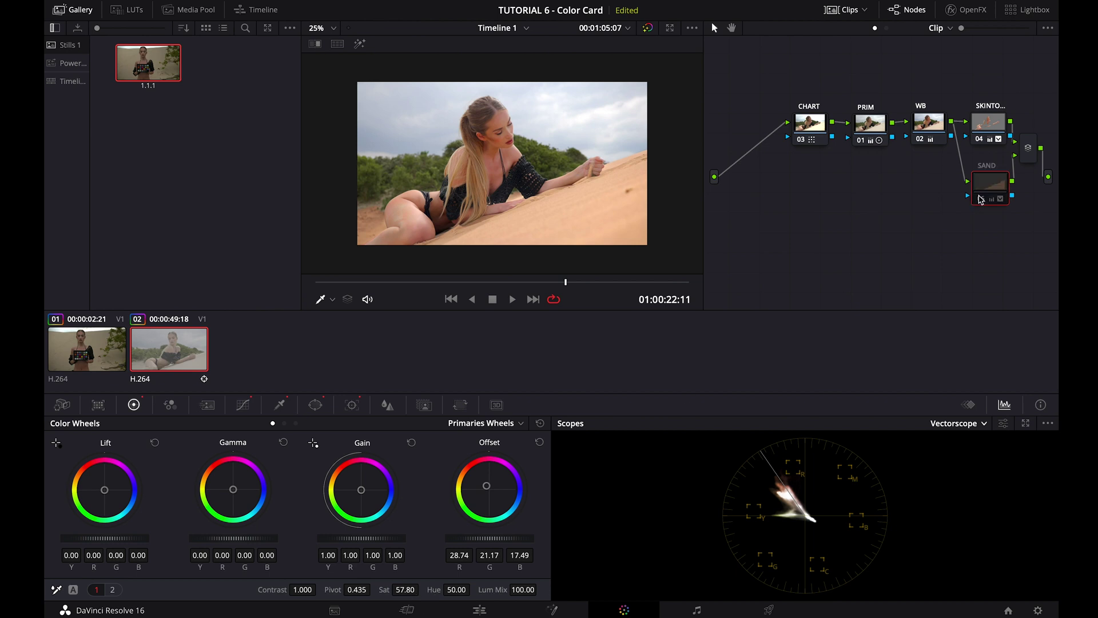
left_click(980, 198)
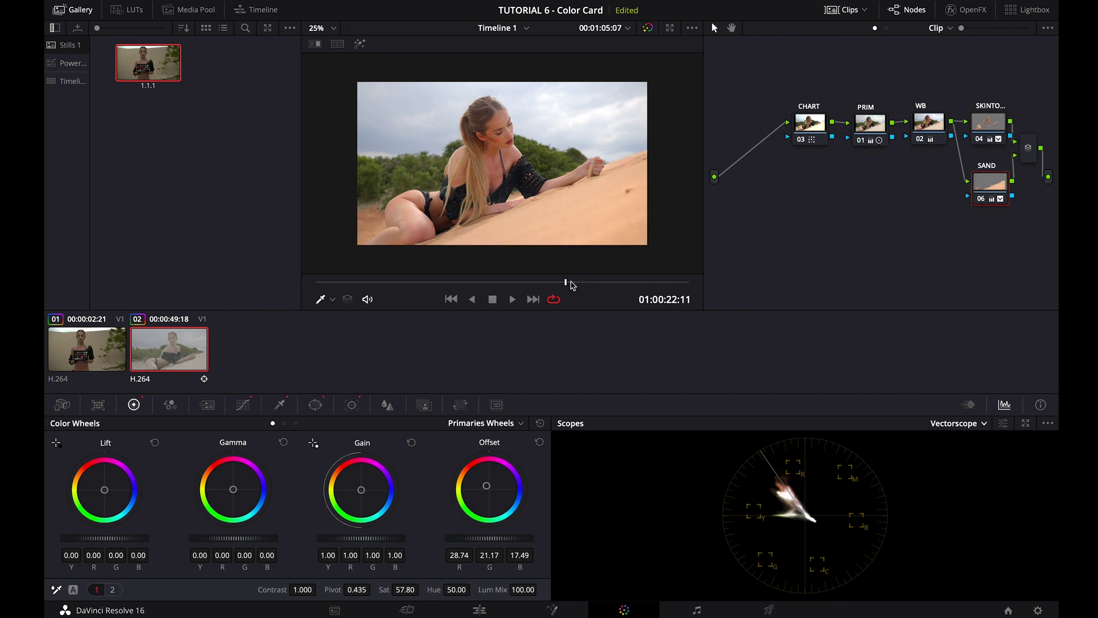
left_click_drag(571, 285, 400, 324)
key("space")
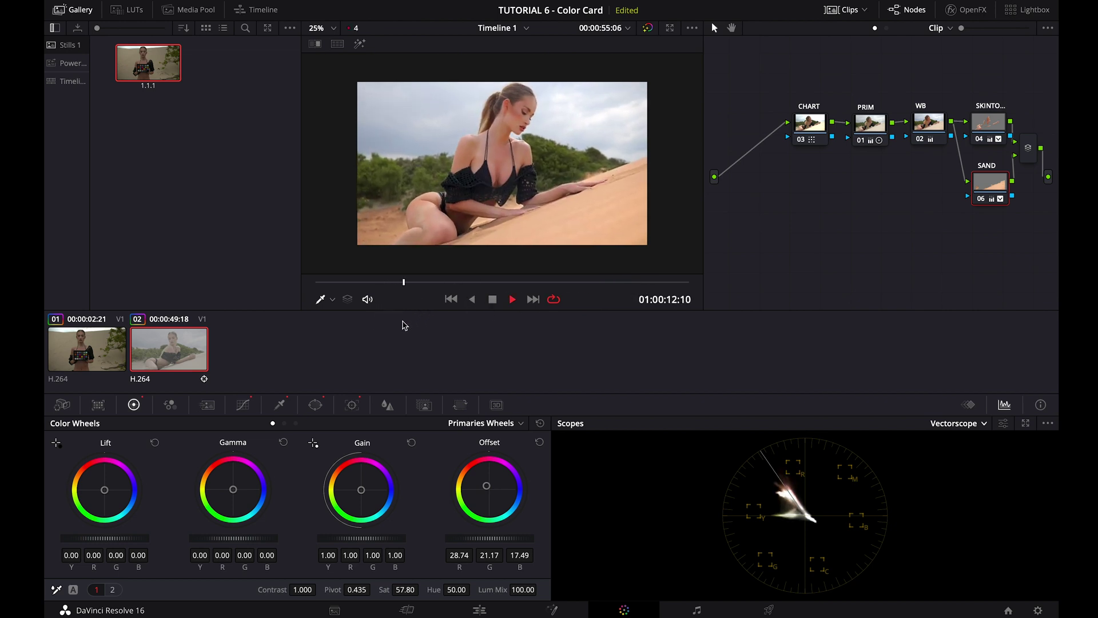
Add a parallel node below the SAND node at a later frame and label it GREENS.
key("space")
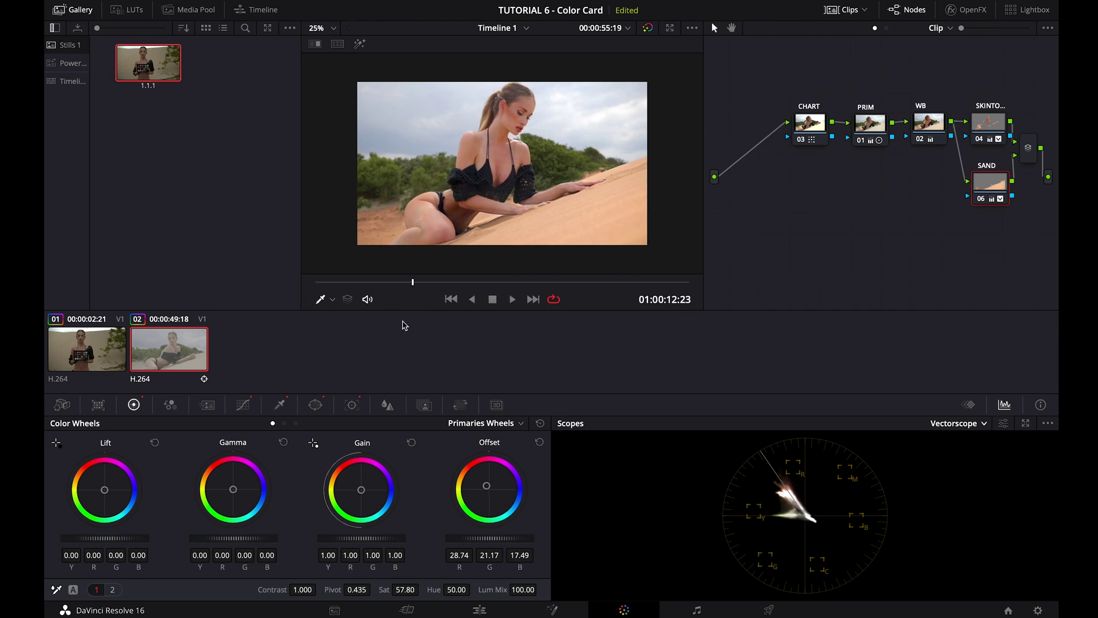
left_click_drag(476, 284, 540, 287)
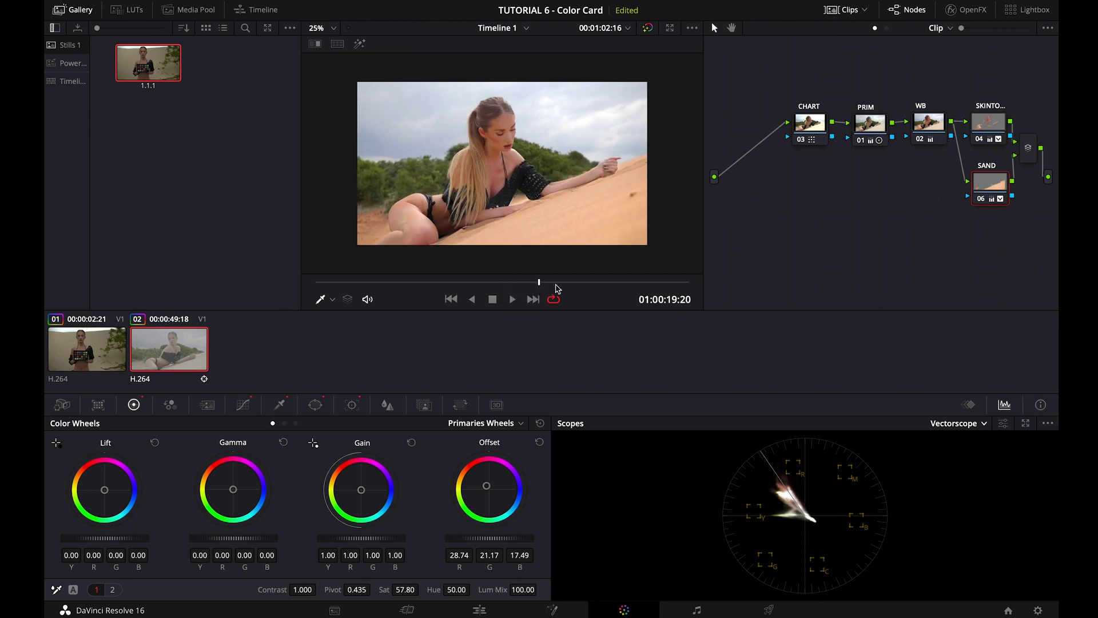
right_click(1003, 192)
mouse_move(999, 255)
right_click(990, 194)
mouse_move(988, 255)
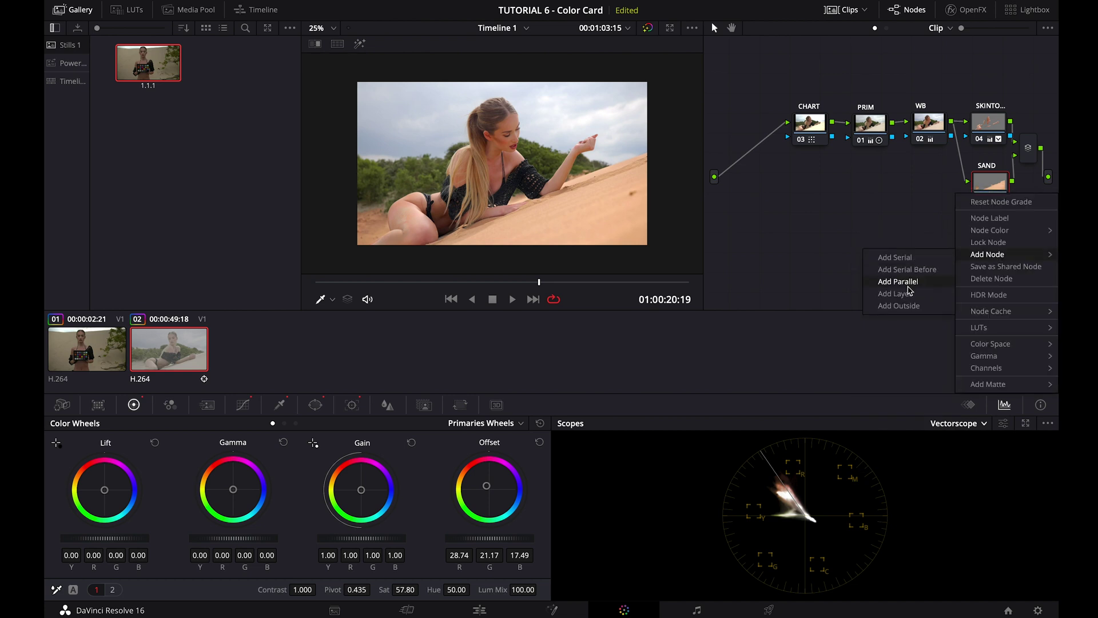
left_click(908, 282)
right_click(992, 235)
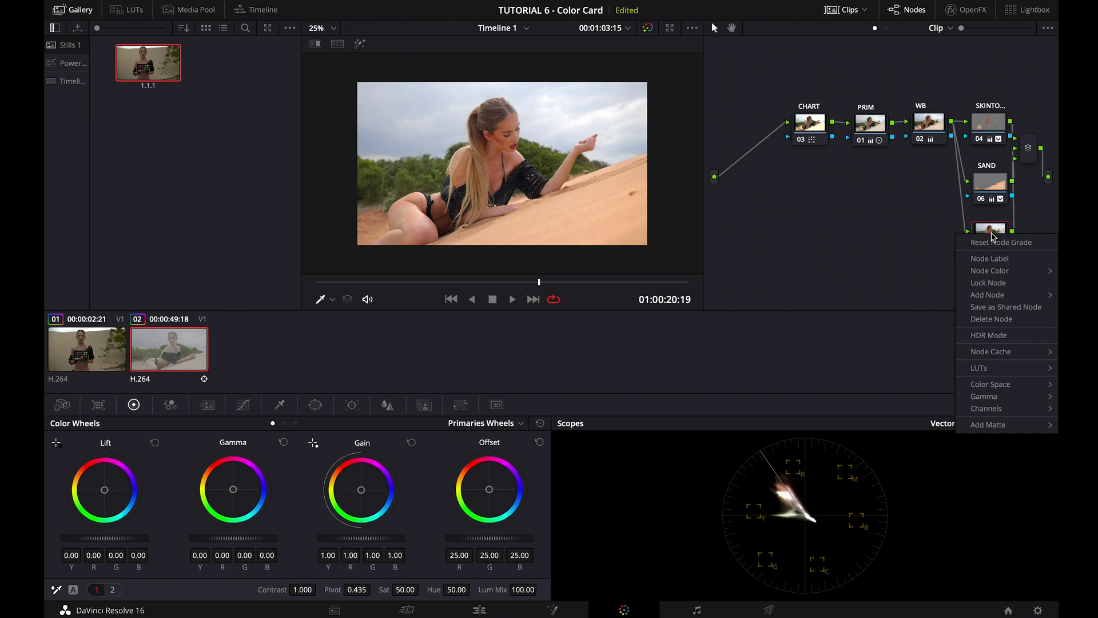
left_click(988, 260)
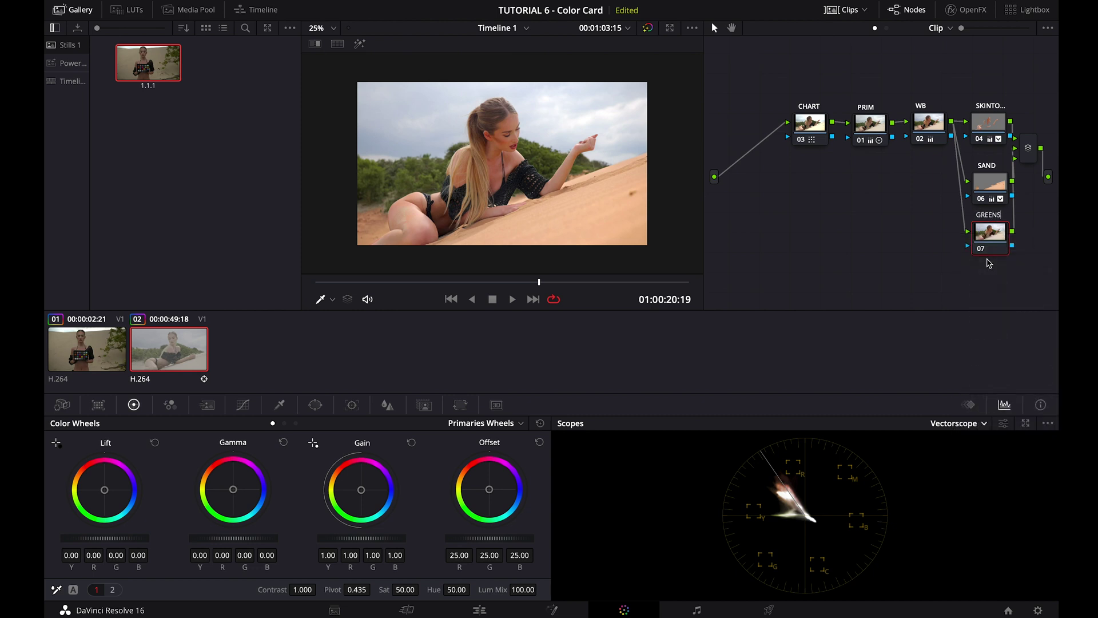
Key the green bushes in the GREENS node with the HSL qualifier, setting blur radius 20.5, clean black 4.9 and clean white 8.9.
left_click(278, 406)
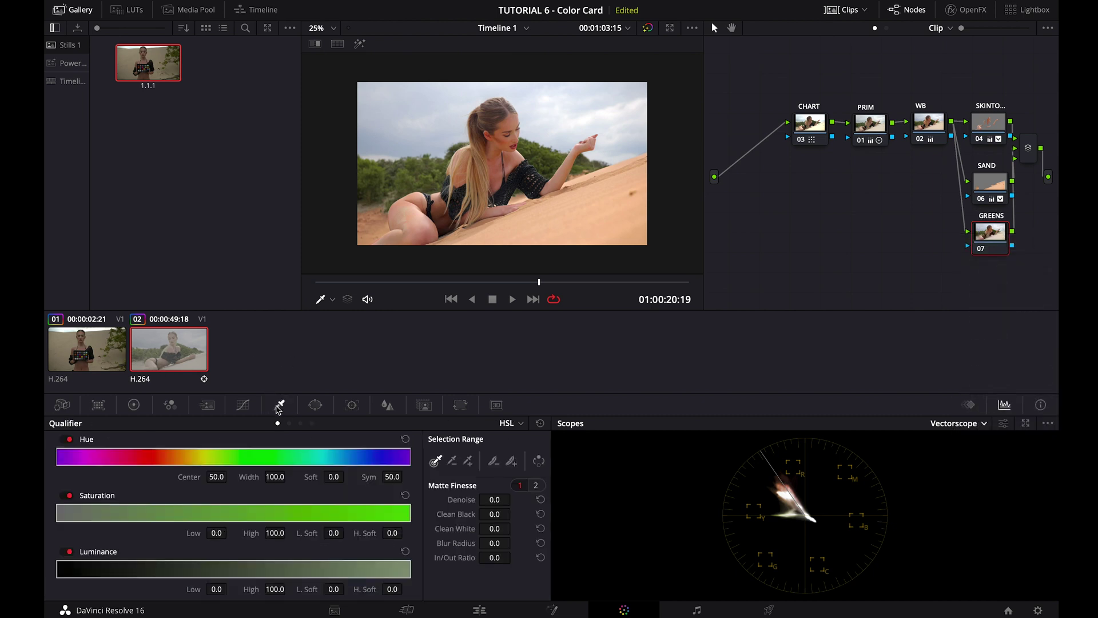
left_click_drag(427, 171, 416, 182)
left_click_drag(498, 547, 606, 547)
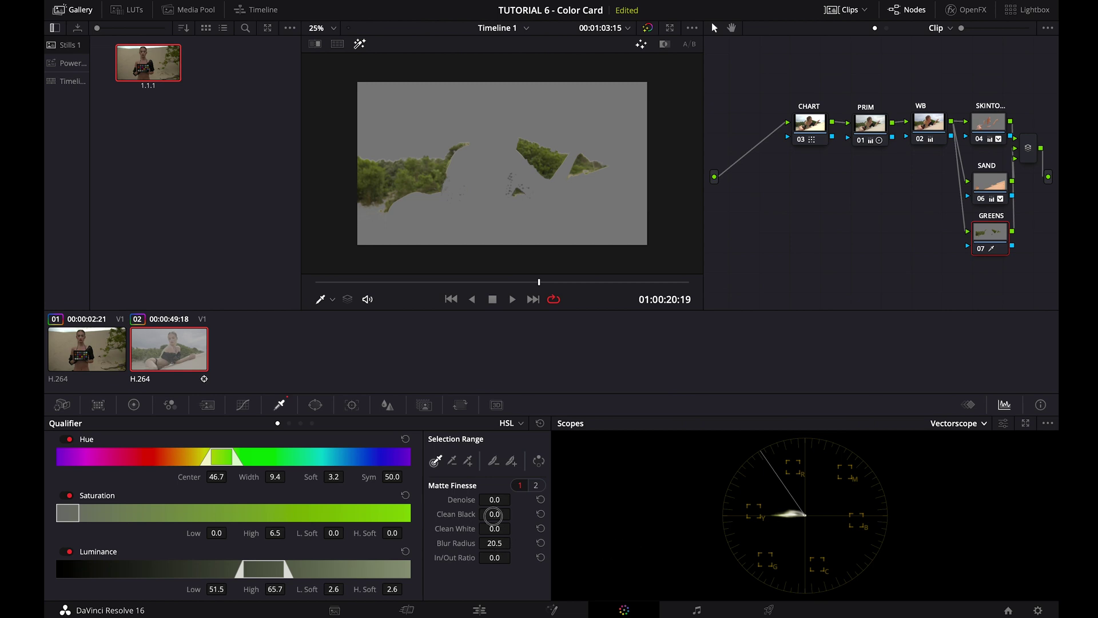
left_click_drag(494, 514, 545, 530)
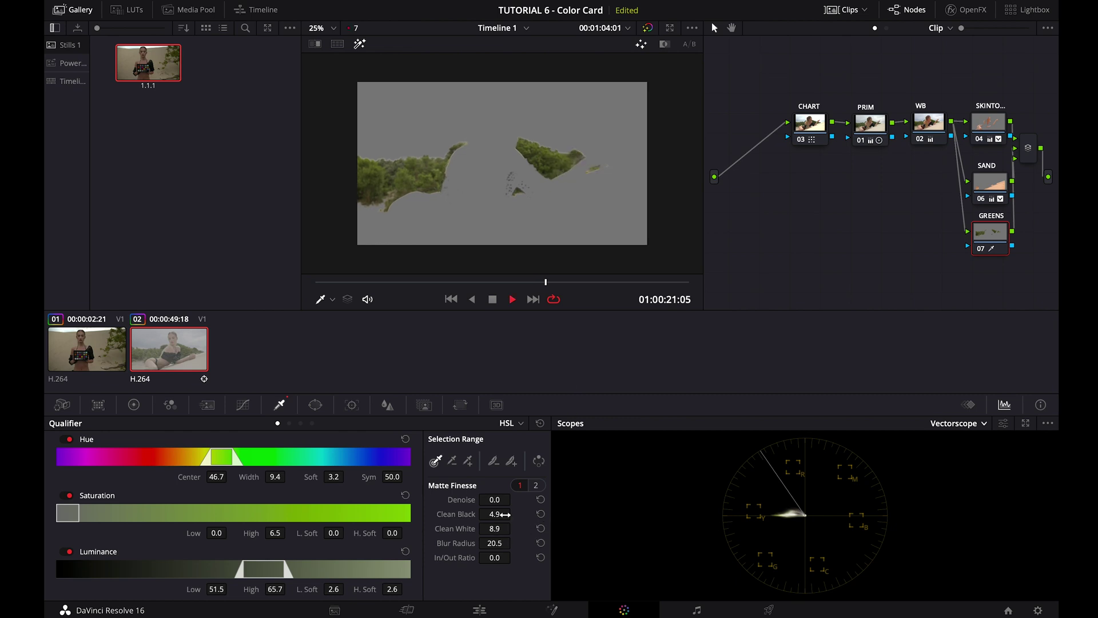
Refine the greens matte with denoise 9.3, in/out ratio -30.8 and blur radius 43.1, and turn off the highlight view.
mouse_move(494, 499)
left_mouse_down()
mouse_move(554, 505)
mouse_move(492, 501)
left_mouse_up()
left_click_drag(500, 559, 317, 606)
left_click_drag(491, 544, 622, 544)
left_click(360, 43)
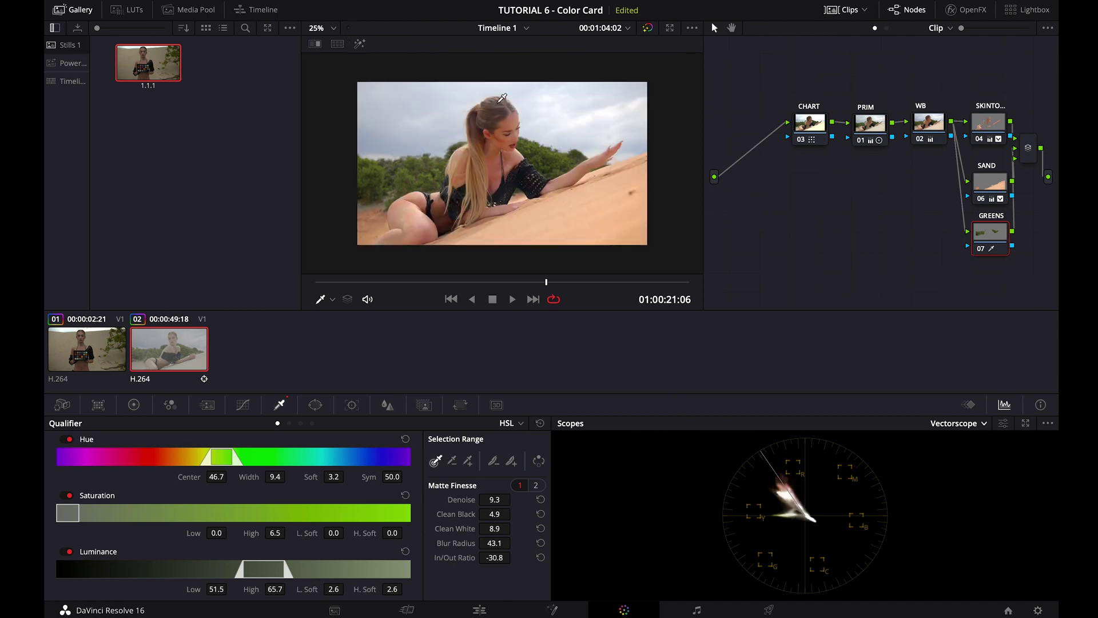
Add a lower-midtone point to the GREENS node's custom curve and raise it slightly to brighten the bushes.
left_click(241, 404)
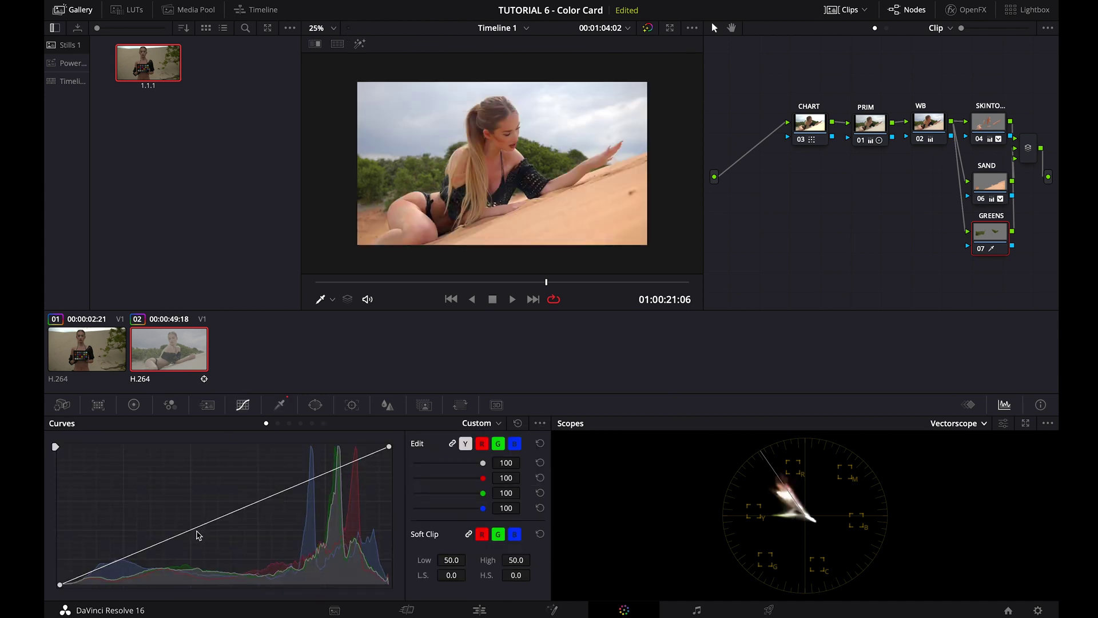
left_click(186, 525)
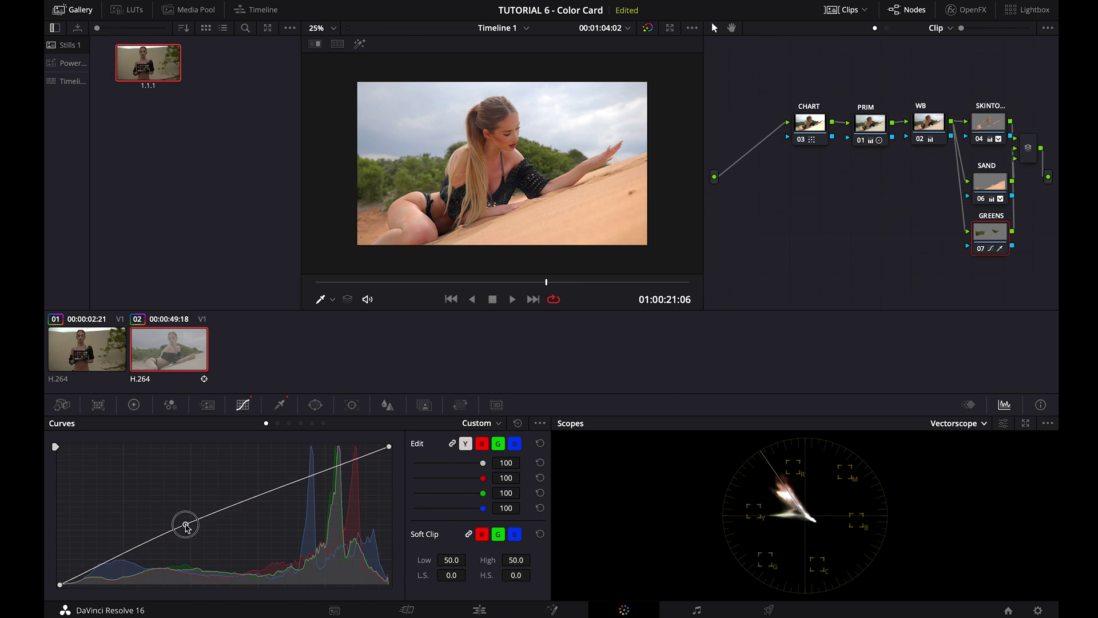
left_click_drag(187, 528, 188, 533)
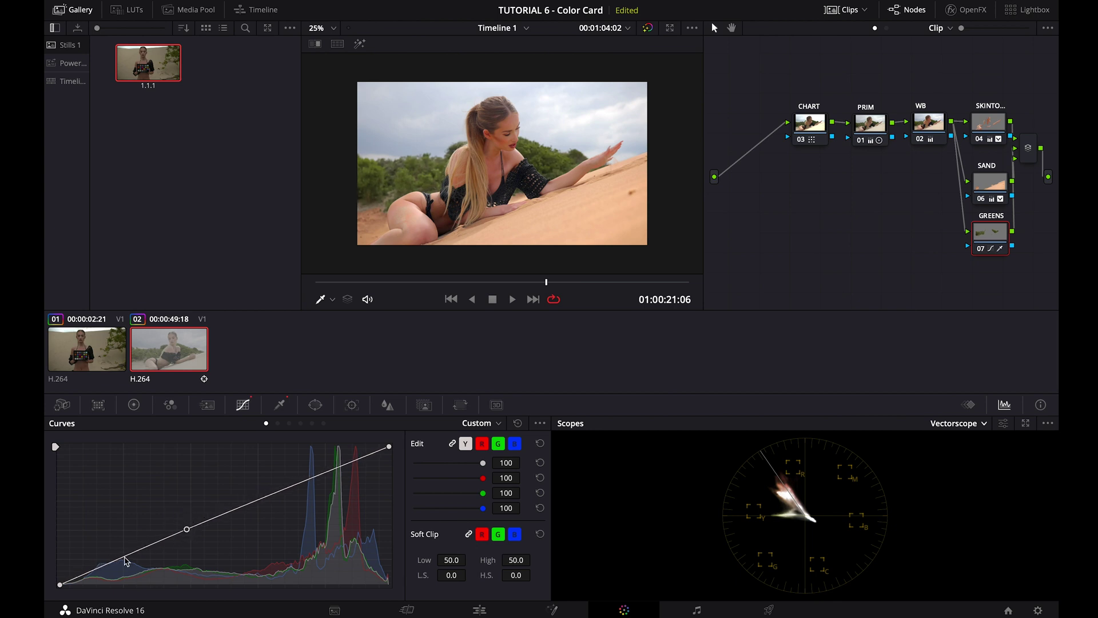
left_click(185, 525)
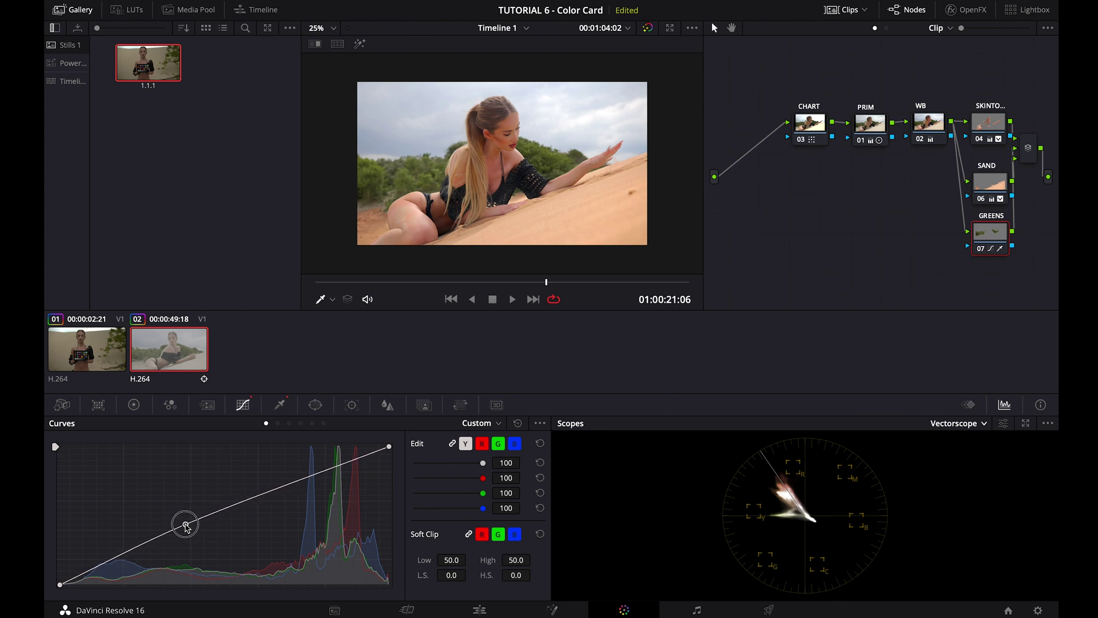
left_click_drag(222, 518, 243, 503)
Set the GREENS node's midtone detail to 21.00 and check the bushes at a later frame.
left_click(135, 405)
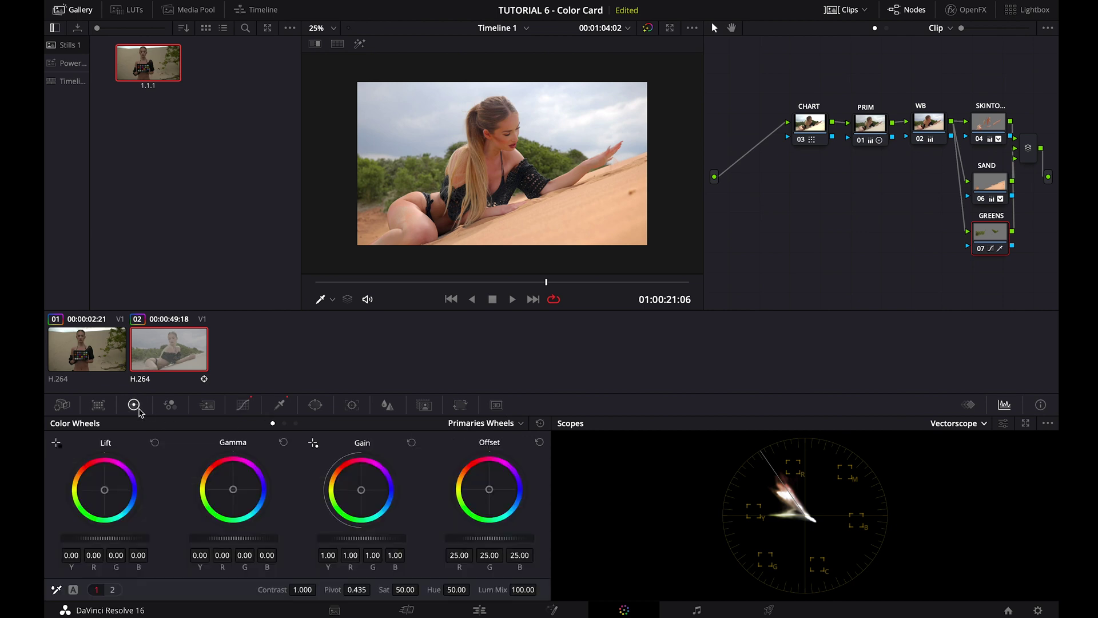
left_click(112, 588)
left_click_drag(307, 591, 332, 589)
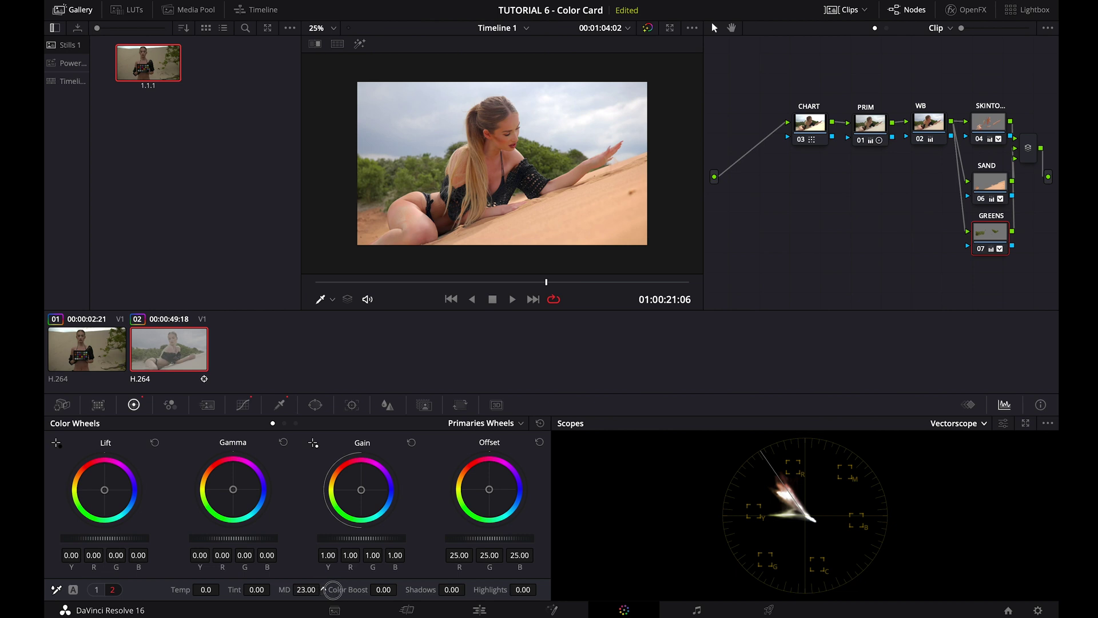
left_click_drag(555, 284, 610, 283)
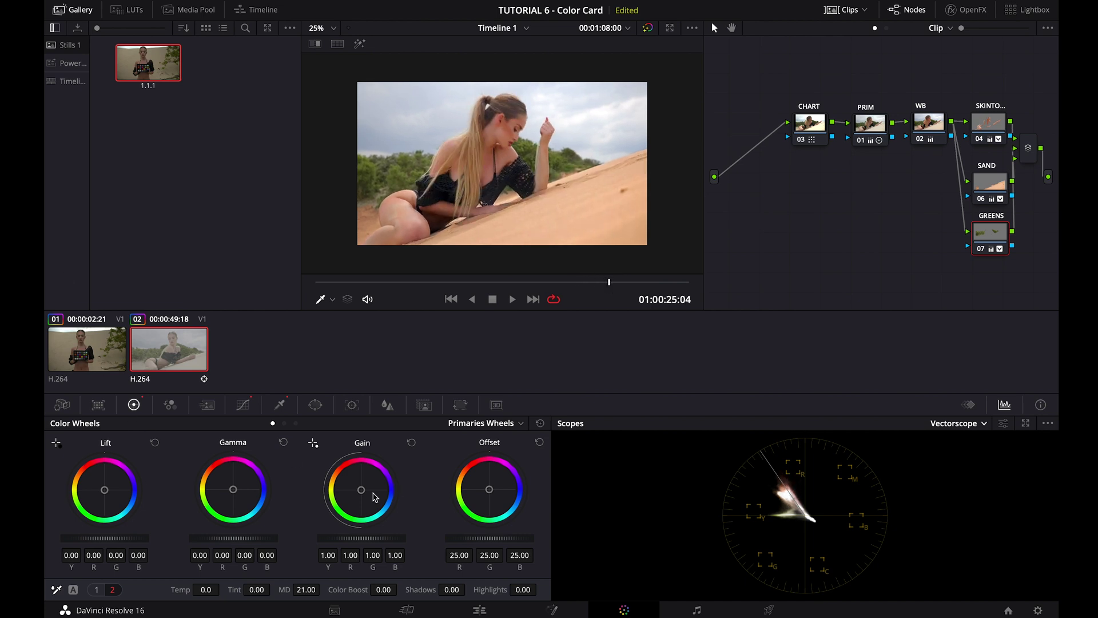
Shift the GREENS node's gamma toward blue to R -0.02, G 0.00, B 0.03, and scrub the clip to check it.
mouse_move(233, 491)
left_mouse_down()
mouse_move(195, 509)
mouse_move(251, 522)
mouse_move(230, 463)
mouse_move(191, 473)
mouse_move(302, 458)
mouse_move(174, 502)
mouse_move(198, 526)
mouse_move(230, 491)
mouse_move(221, 471)
mouse_move(191, 472)
mouse_move(243, 440)
left_mouse_up()
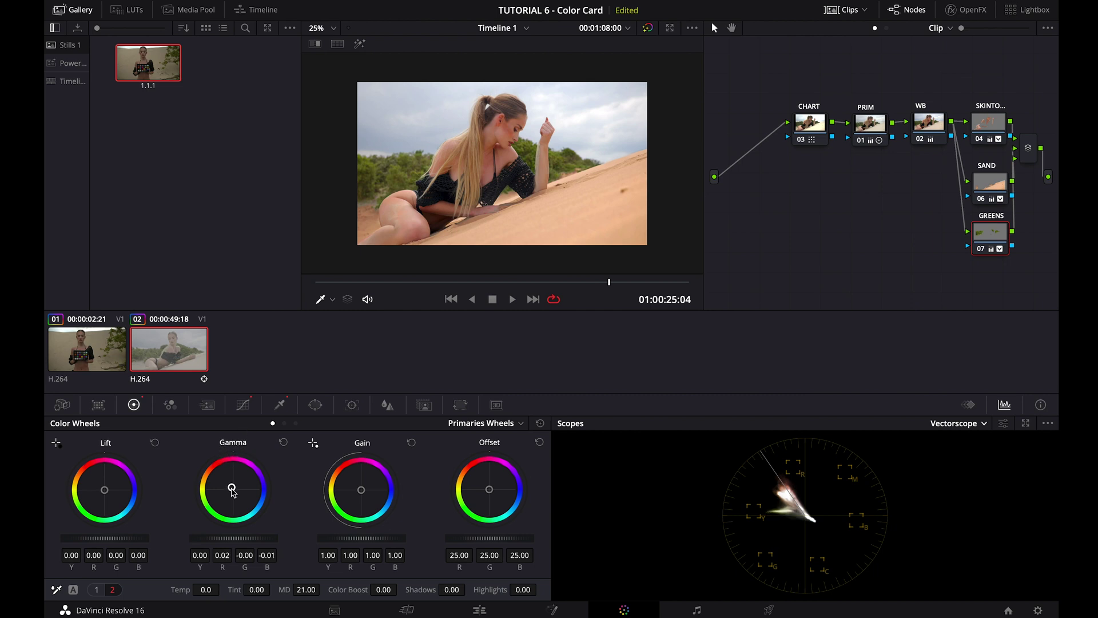
left_click_drag(232, 488, 276, 538)
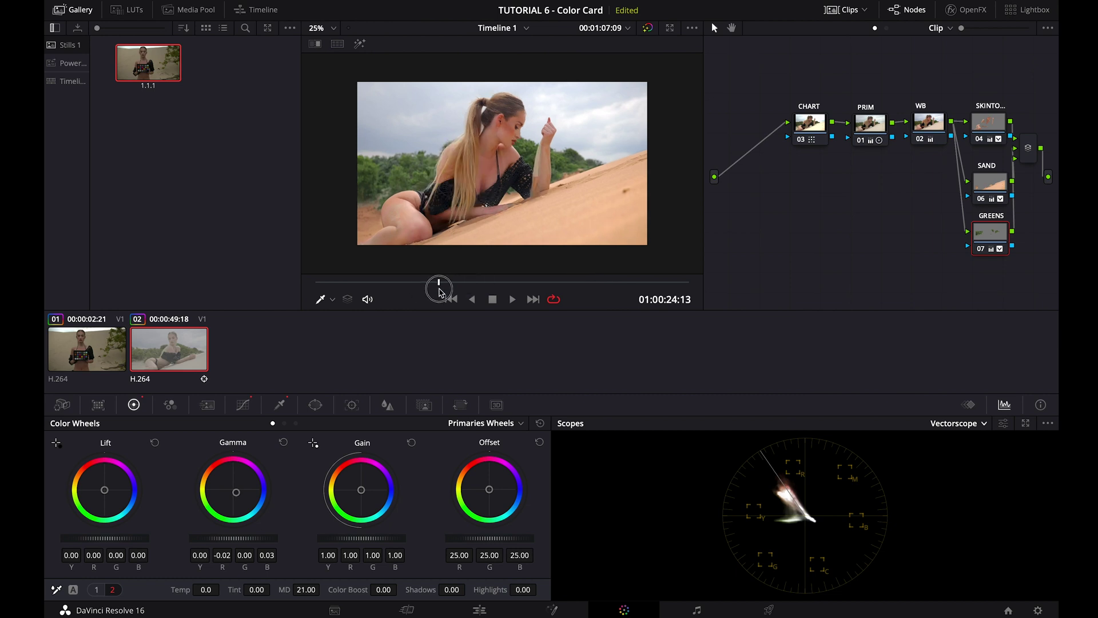
left_click(386, 293)
left_click_drag(389, 298, 605, 286)
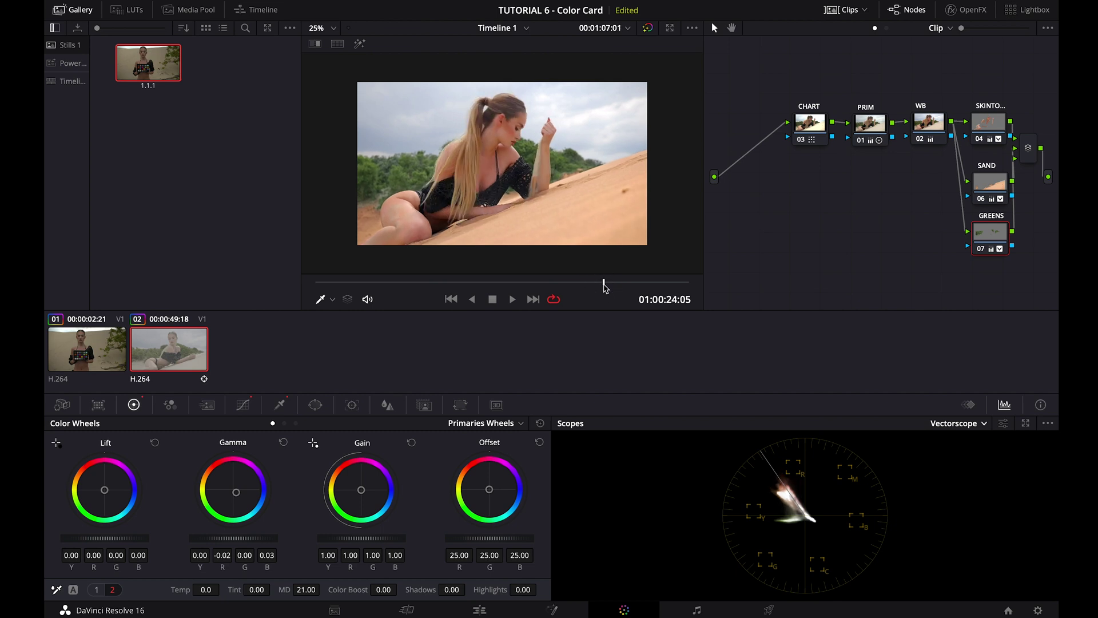
Add another parallel node below the GREENS node for grading the sky.
right_click(990, 232)
mouse_move(988, 291)
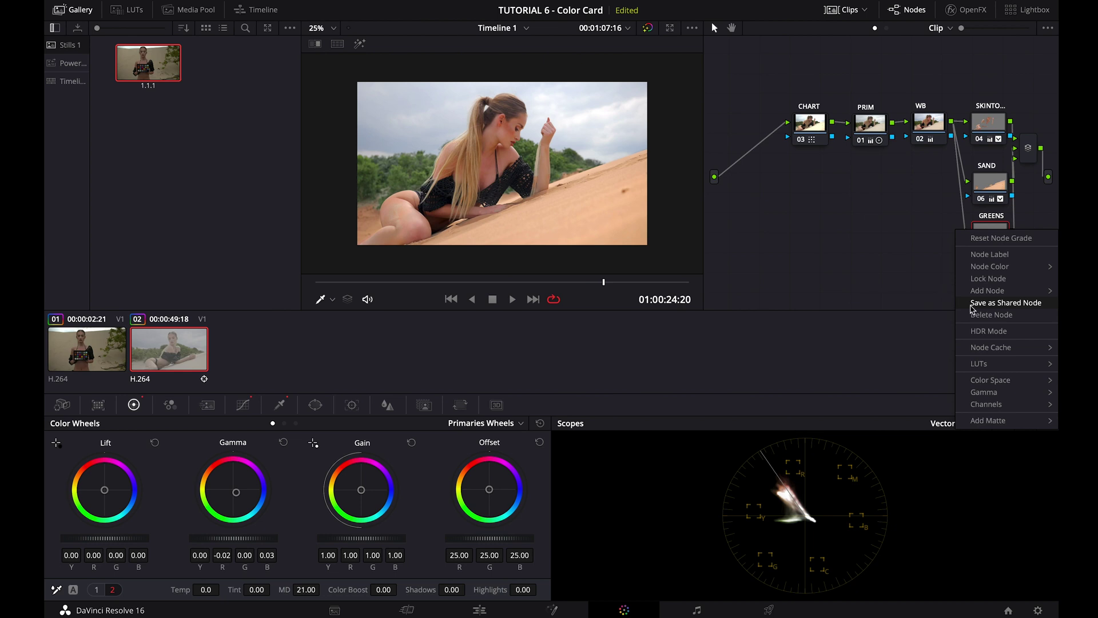
left_click(923, 316)
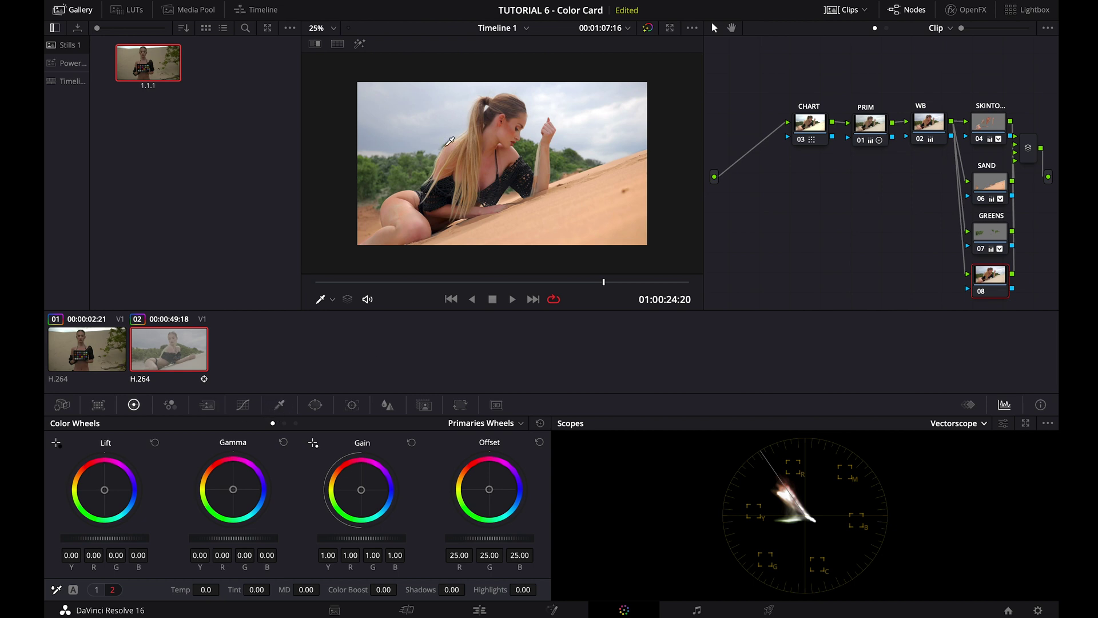
left_click(394, 138)
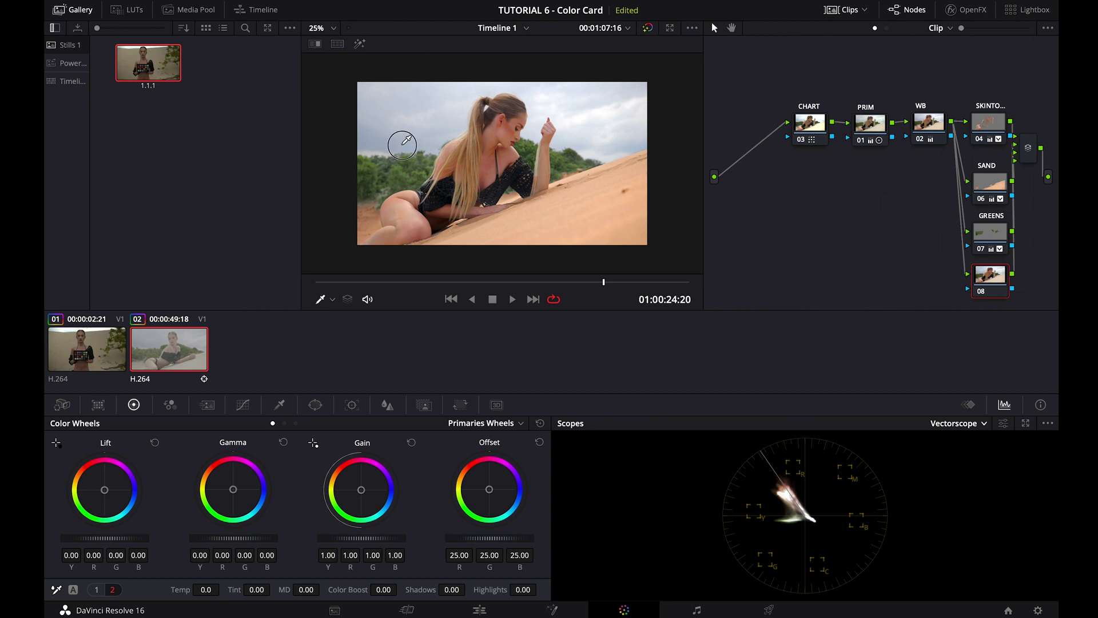
Key the sky in highlight view with the HSL qualifier, using luminance 67.2 to 80.5 and hue width 72.6, and set the blur radius to 36.9.
left_click(359, 46)
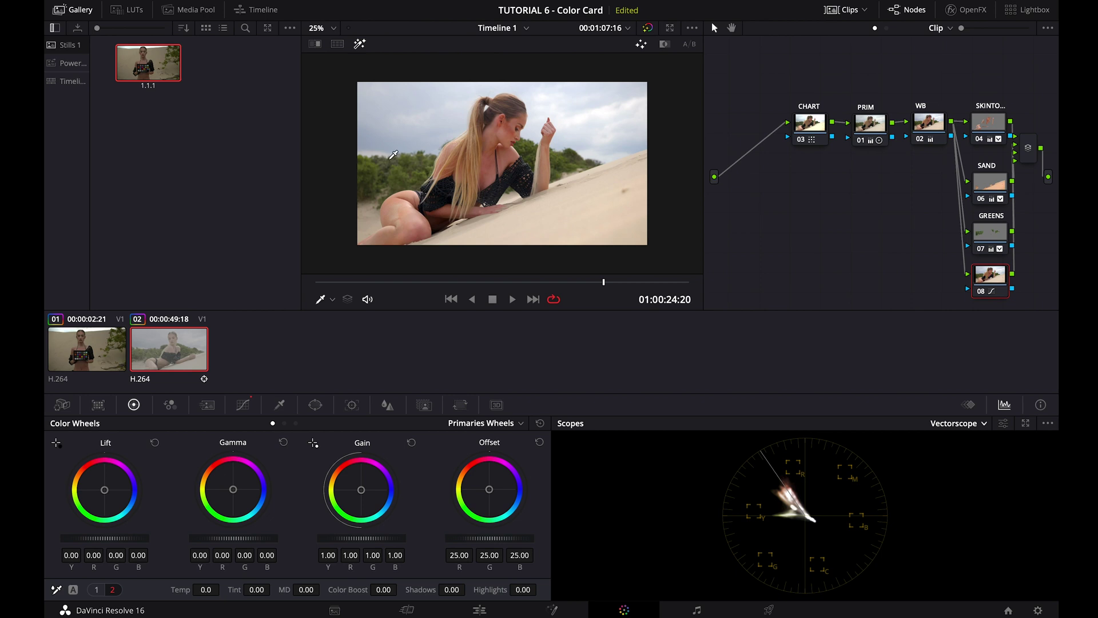
left_click(280, 404)
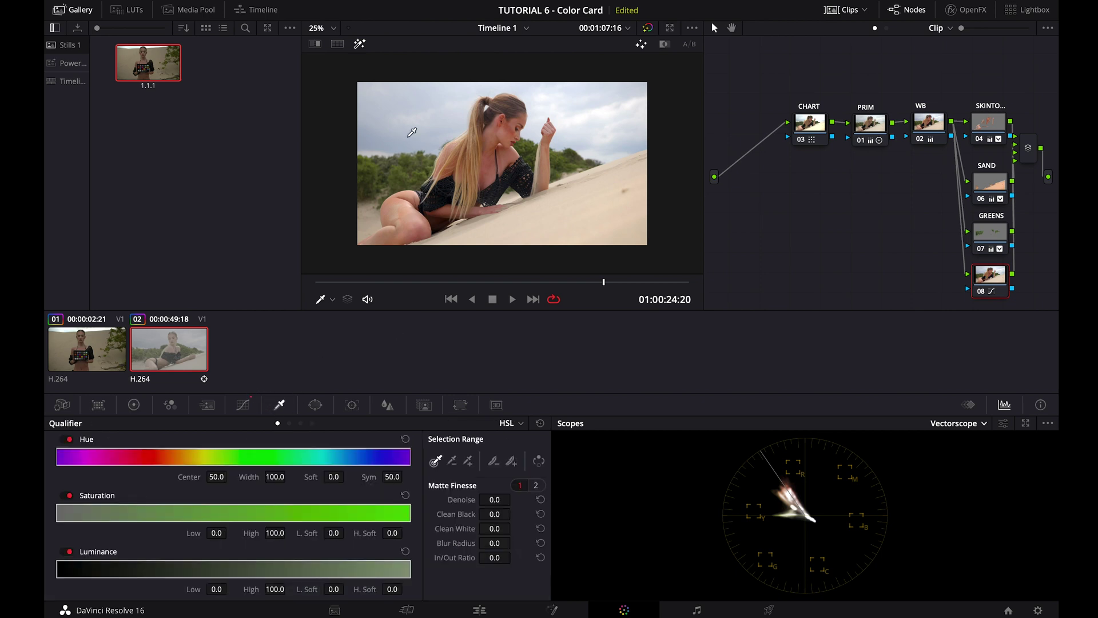
mouse_move(393, 125)
left_mouse_down()
mouse_move(403, 133)
mouse_move(397, 121)
mouse_move(445, 101)
mouse_move(401, 116)
left_mouse_up()
left_click_drag(324, 457, 376, 459)
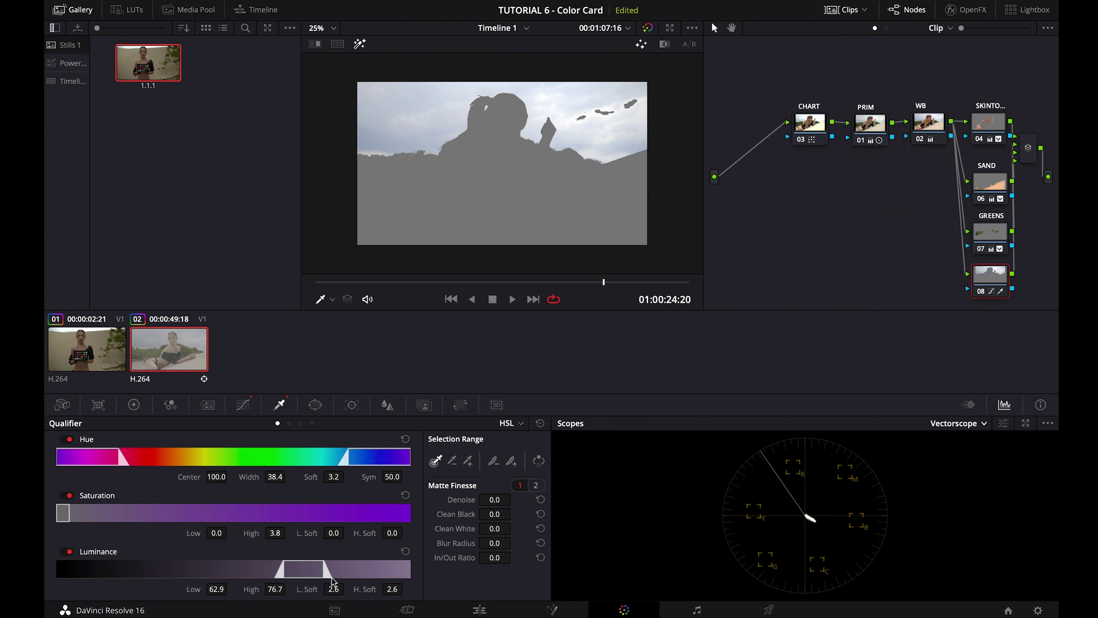
mouse_move(324, 569)
left_mouse_down()
mouse_move(343, 569)
mouse_move(274, 573)
mouse_move(313, 573)
left_mouse_up()
mouse_move(596, 105)
left_mouse_down()
mouse_move(566, 120)
mouse_move(620, 125)
mouse_move(581, 114)
mouse_move(564, 123)
mouse_move(586, 117)
left_mouse_up()
left_click_drag(495, 543, 718, 546)
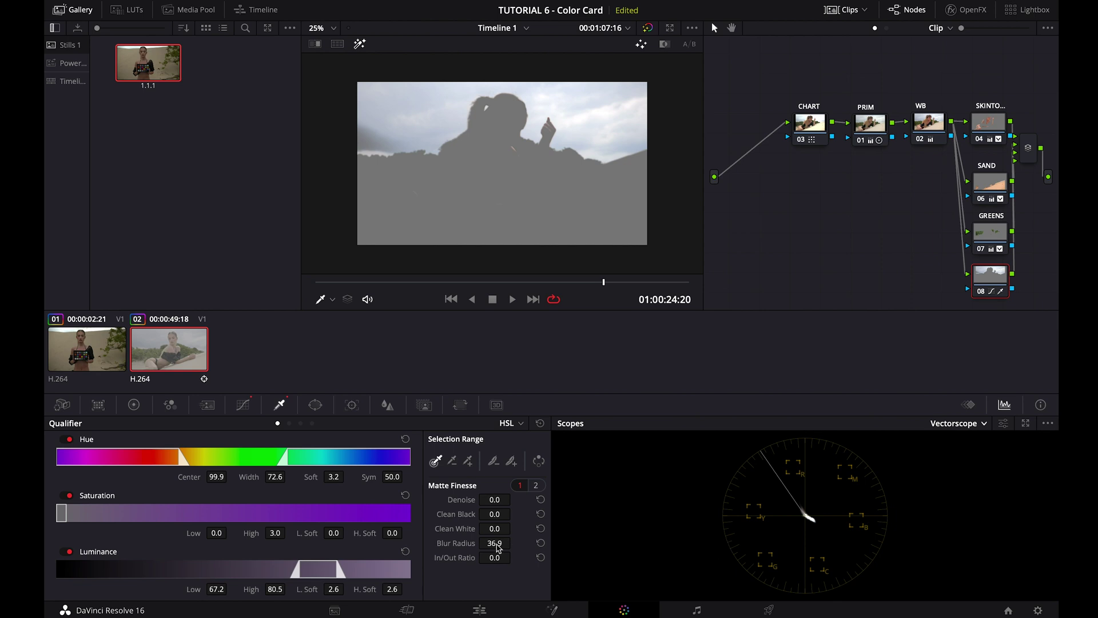
Try widening the sky key's hue range to a width of 100.0 while inspecting the matte up close.
mouse_move(570, 284)
left_mouse_down()
mouse_move(509, 289)
mouse_move(584, 299)
left_mouse_up()
left_click(318, 27)
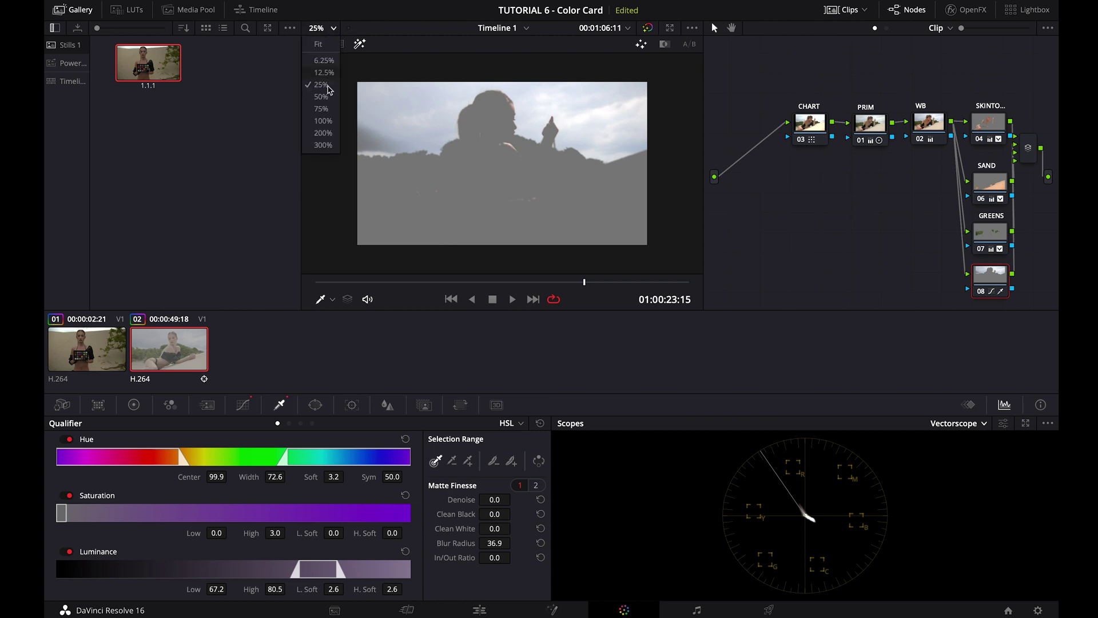
left_click(326, 100)
scroll(527, 110, "up", 5)
scroll(529, 110, "down", 5)
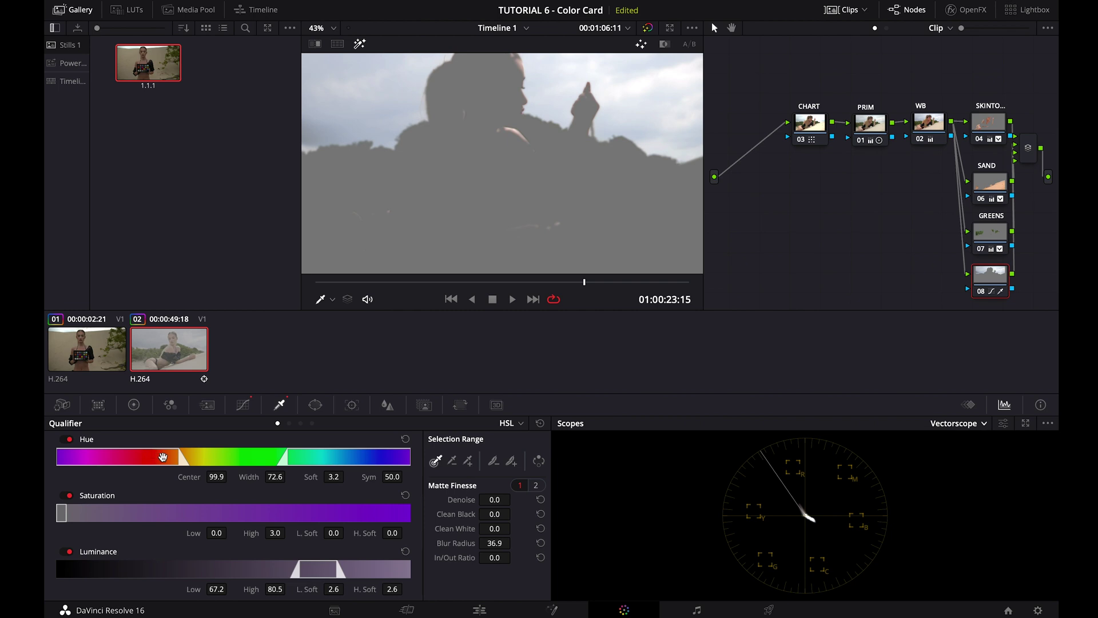
left_click_drag(181, 461, 135, 469)
key("super+z")
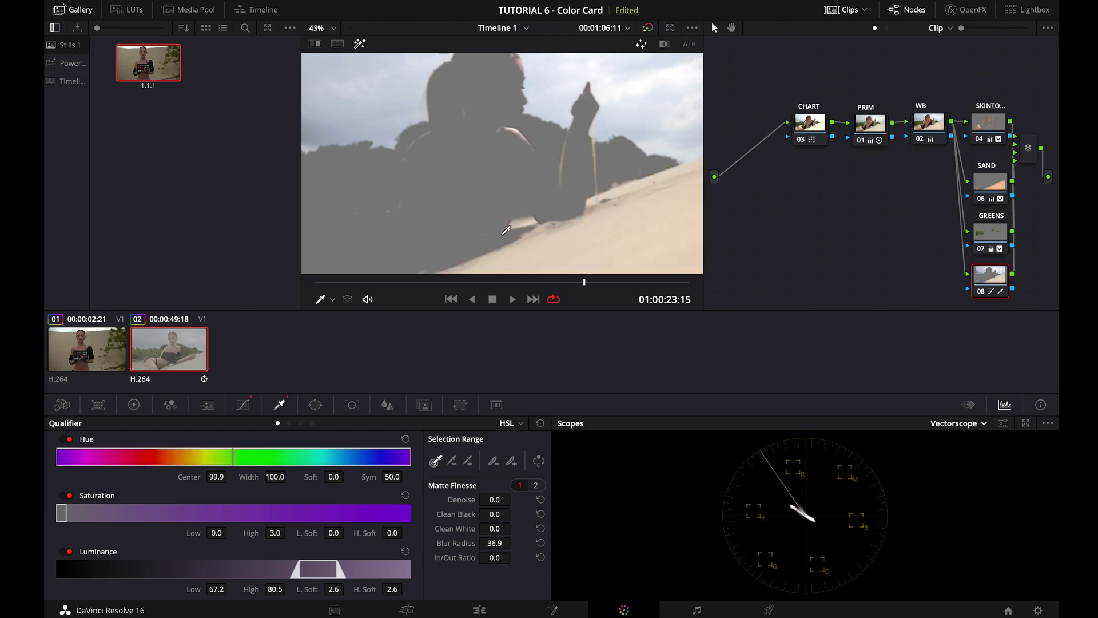
key("super+shift+z")
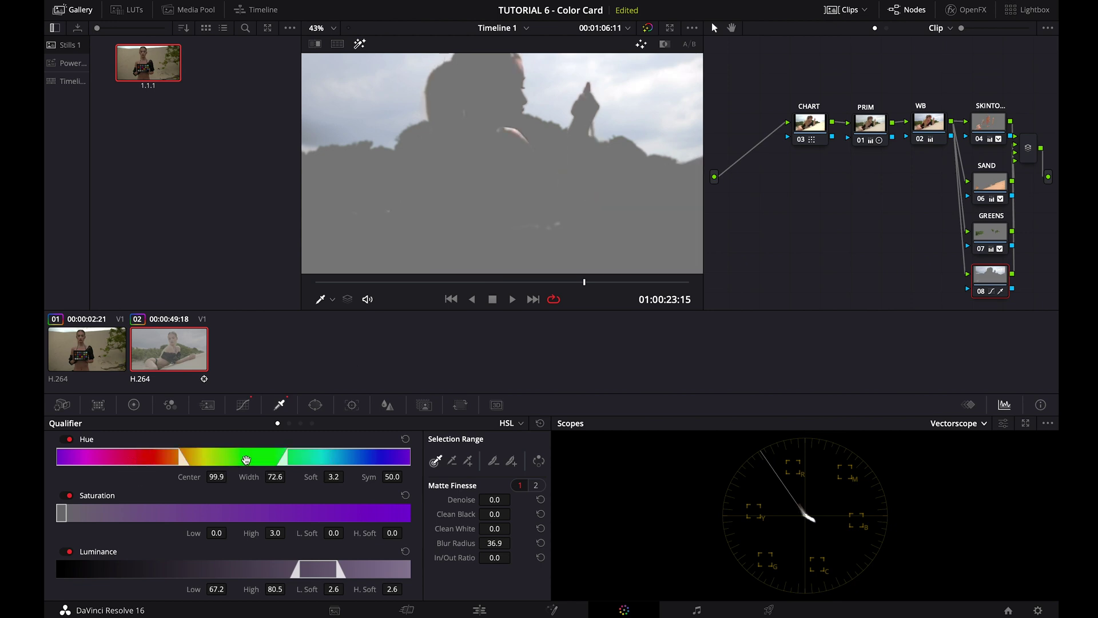
Set the sky key's hue width to 62.7, adjust its matte blur, and show the full graded frame without the highlight view.
left_click_drag(179, 458, 161, 460)
left_click(305, 23)
left_click(313, 38)
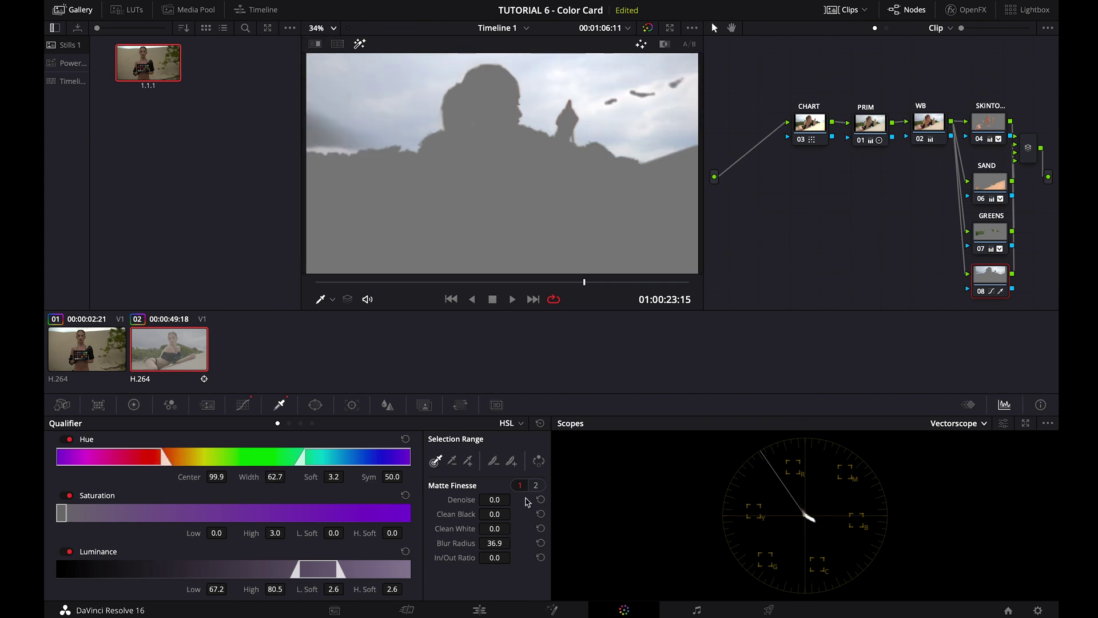
left_click_drag(495, 542, 537, 319)
left_click(360, 44)
left_click(316, 28)
left_click(383, 32)
Shift the sky node's gamma toward blue to give the clouds a bluer tint.
left_click(134, 404)
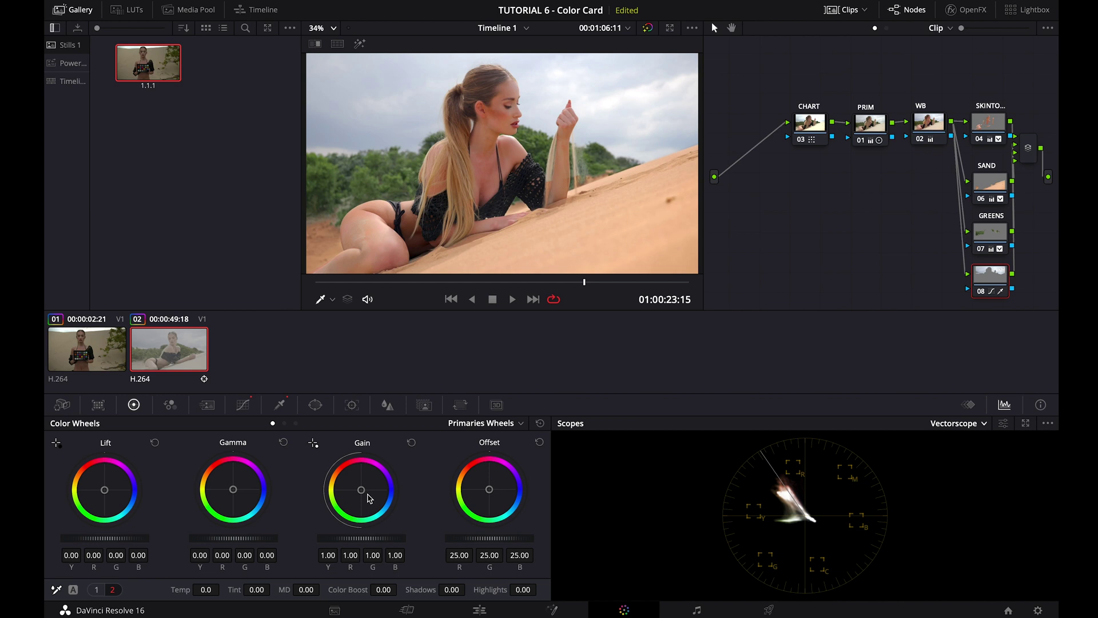
left_click_drag(234, 494, 379, 609)
mouse_move(543, 303)
left_mouse_down()
mouse_move(429, 228)
mouse_move(571, 311)
mouse_move(560, 302)
left_mouse_up()
Pull the midtones of the sky node's custom curve down with one point and check the darker sky at an earlier frame.
left_click(239, 404)
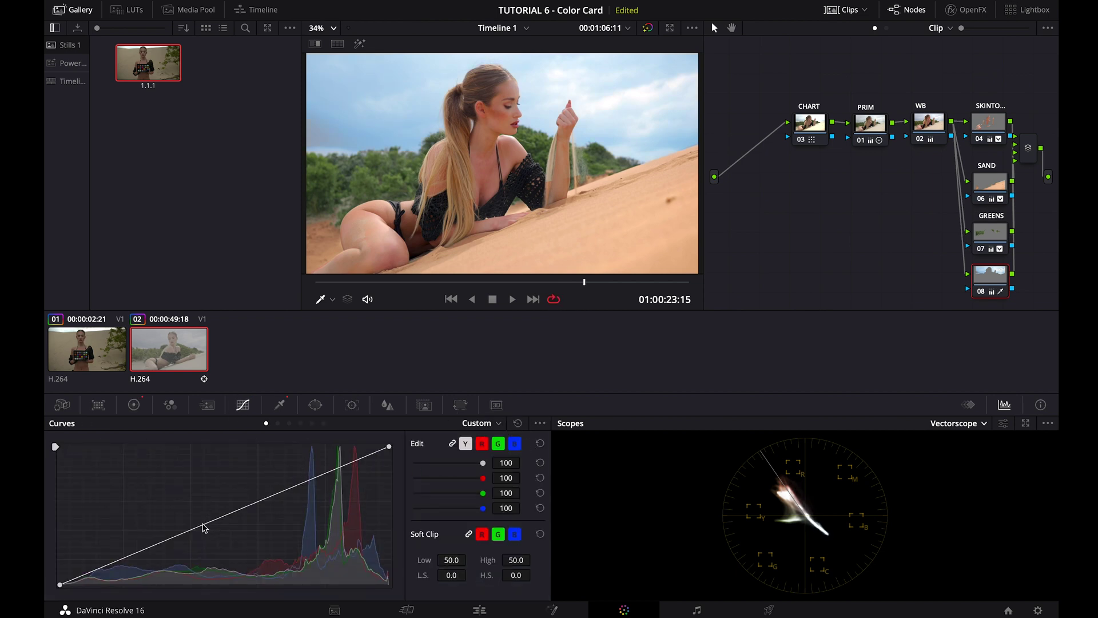
left_click_drag(194, 526, 206, 542)
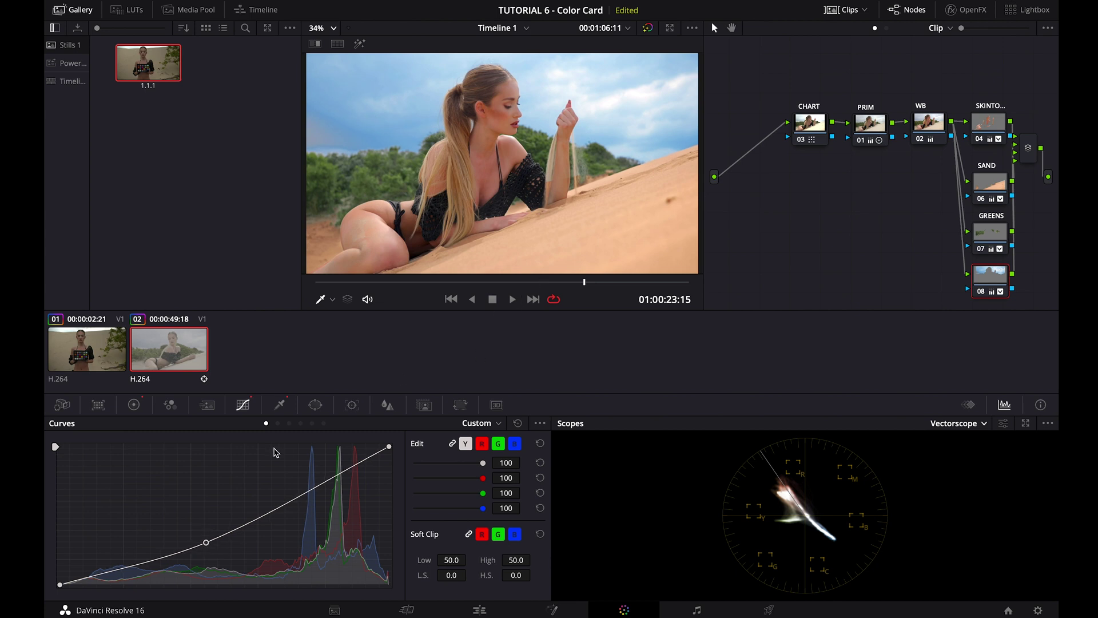
left_click_drag(535, 289, 486, 302)
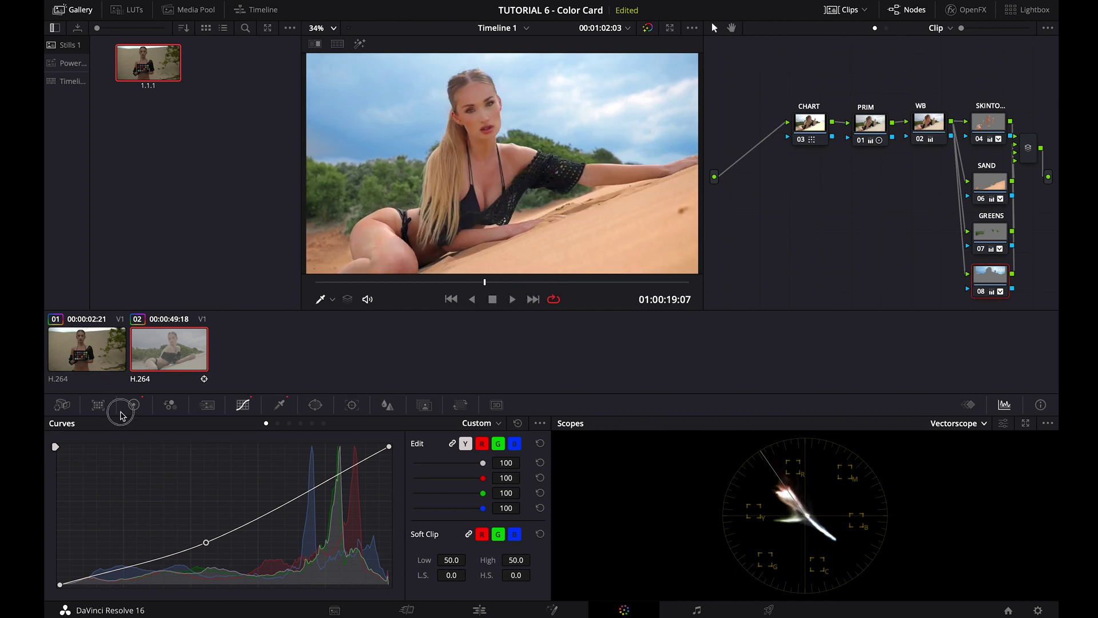
Raise the midtone point of the sky node's custom curve to brighten the sky, and switch the scope to Waveform.
left_click(134, 404)
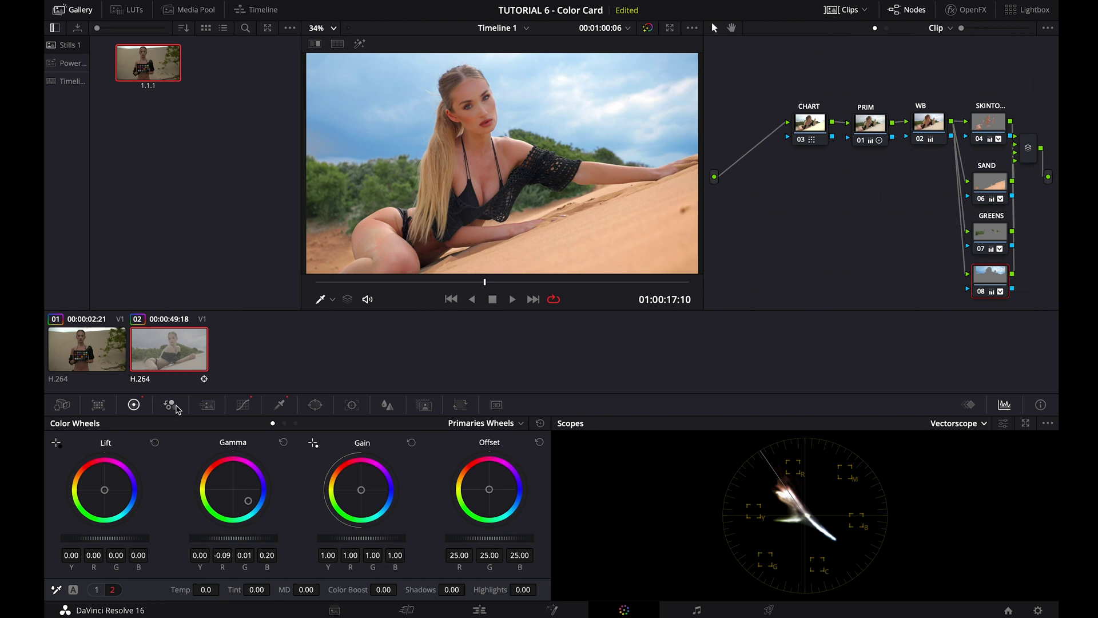
left_click(246, 406)
left_click_drag(207, 544, 204, 535)
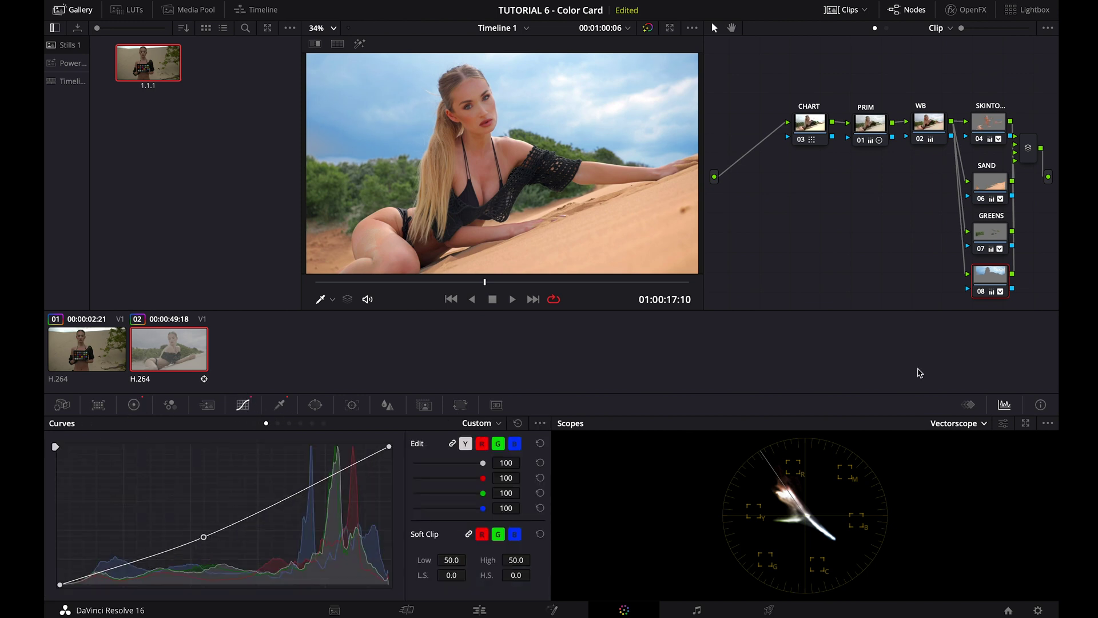
left_click(950, 424)
left_click(962, 454)
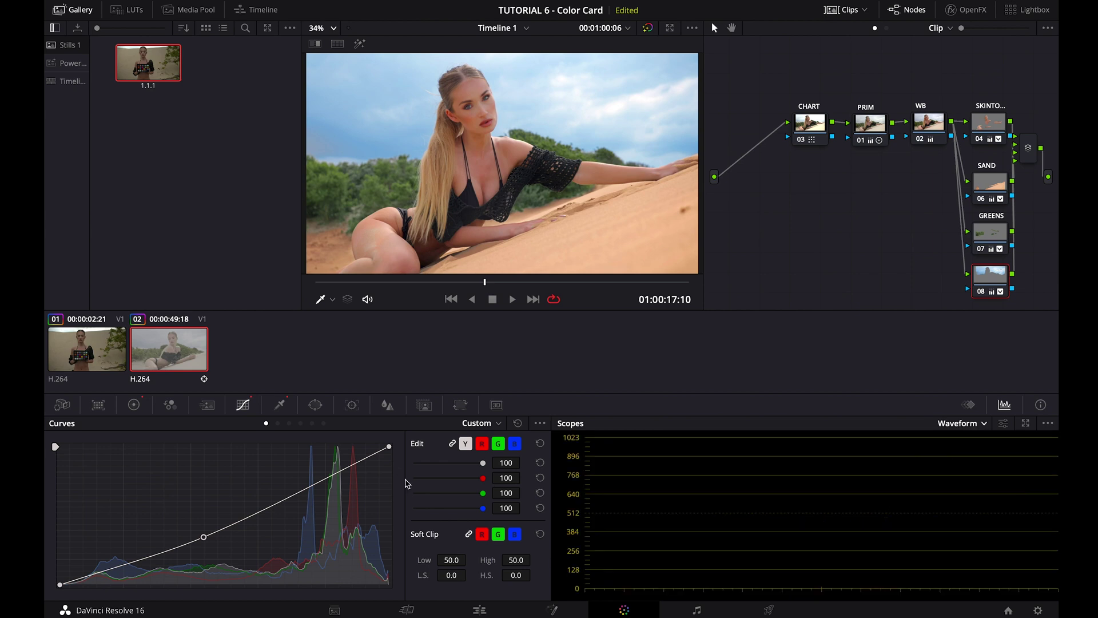
left_click_drag(204, 539, 194, 526)
Reduce the sky node's blue gamma tint to -0.03 red and 0.13 blue, and set its saturation to 63.
left_click(134, 404)
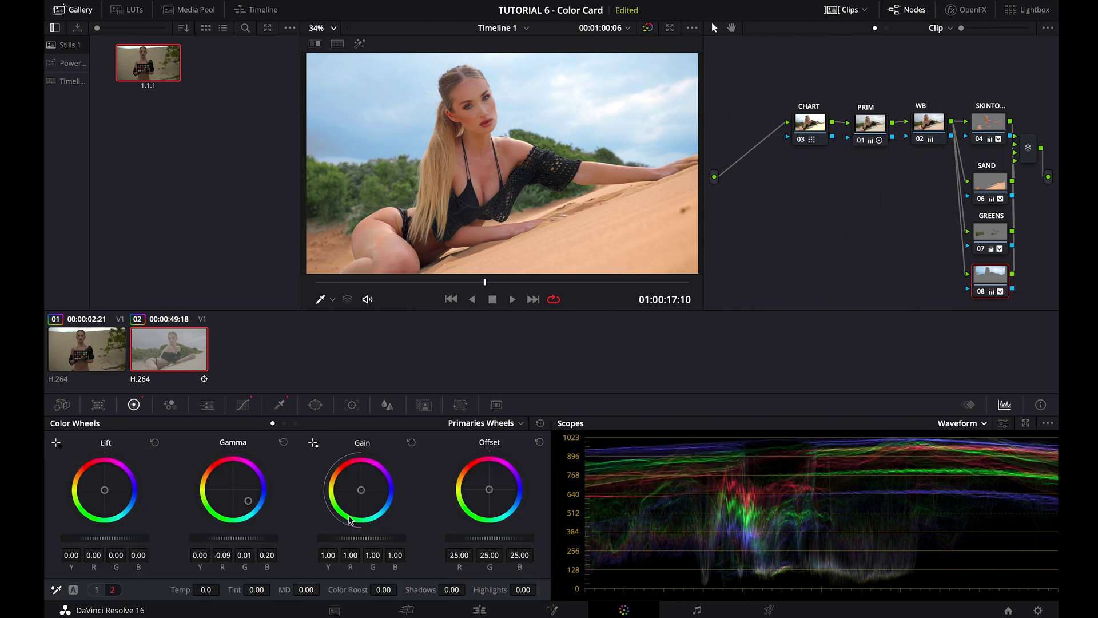
left_click_drag(250, 501, 209, 426)
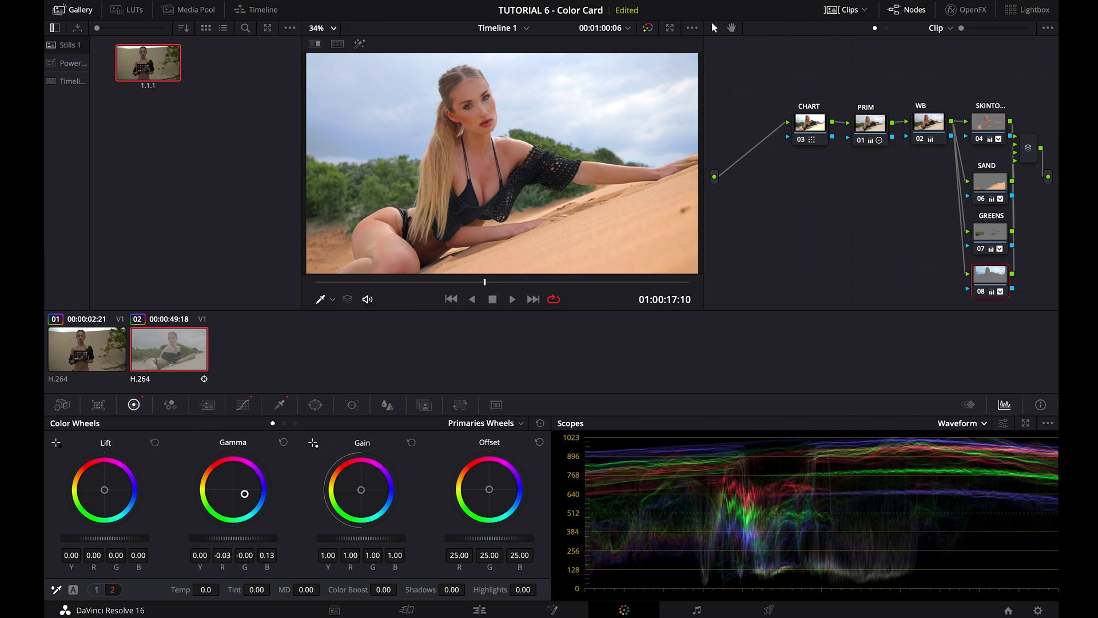
left_click(97, 590)
left_click_drag(412, 588, 435, 587)
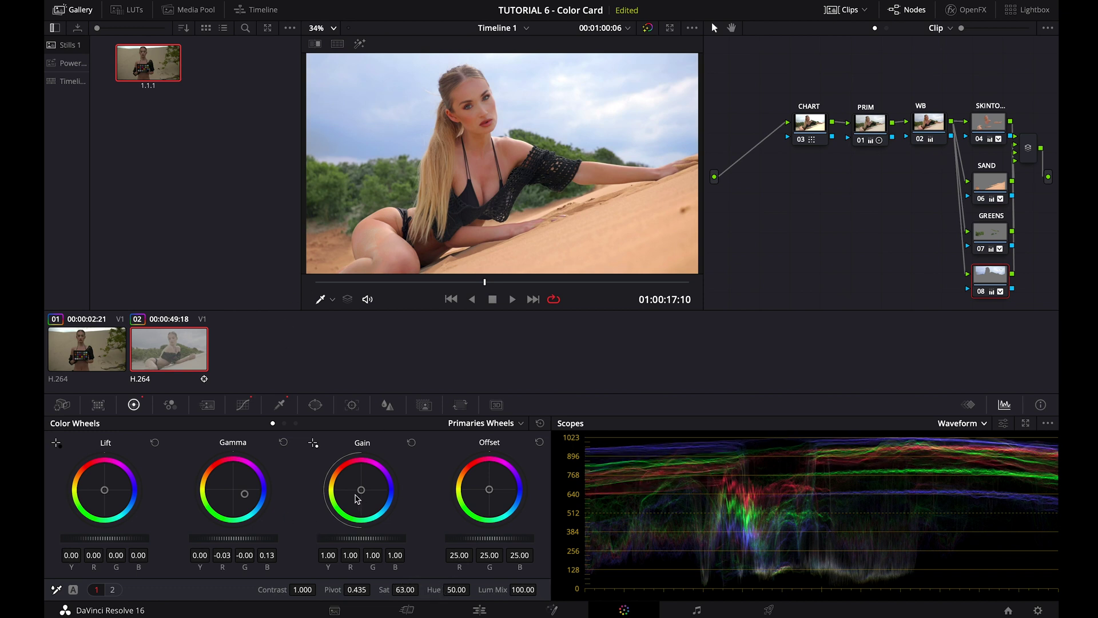
Shift the sky node's lift toward blue to -0.08 red, 0.02 green and 0.08 blue, and check a later frame.
left_click_drag(106, 494, 637, 329)
left_click(553, 282)
left_click_drag(556, 286, 585, 286)
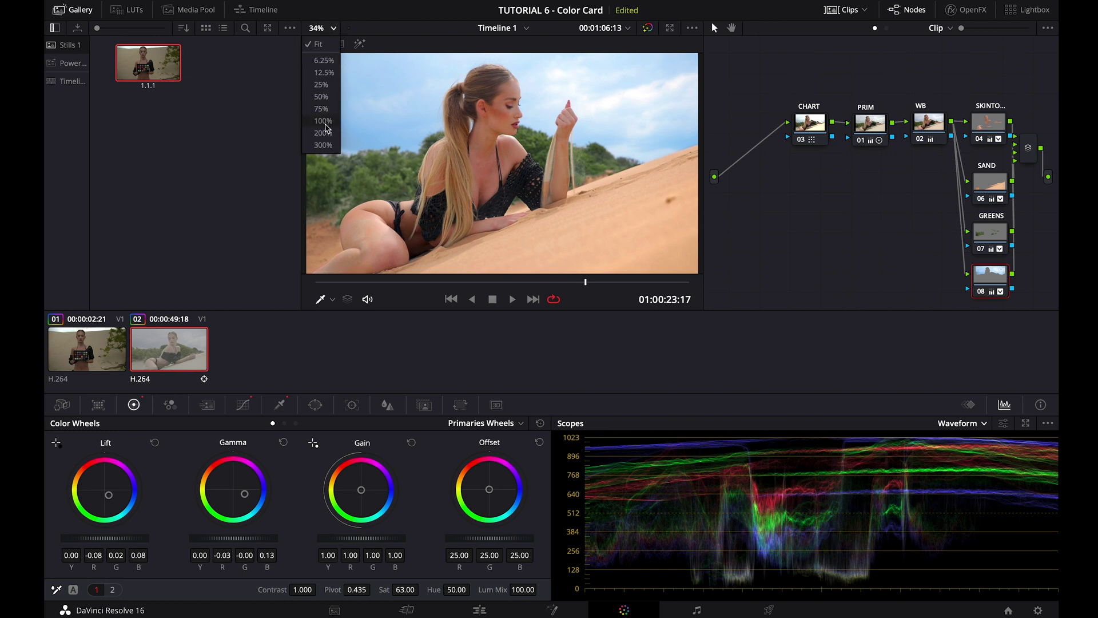
Inspect the SAND node's highlighted key around the raised forearm and display its power window outline over the full frame.
scroll(612, 193, "up", 5)
scroll(612, 193, "down", 3)
scroll(611, 193, "up", 2)
scroll(611, 193, "up", 3)
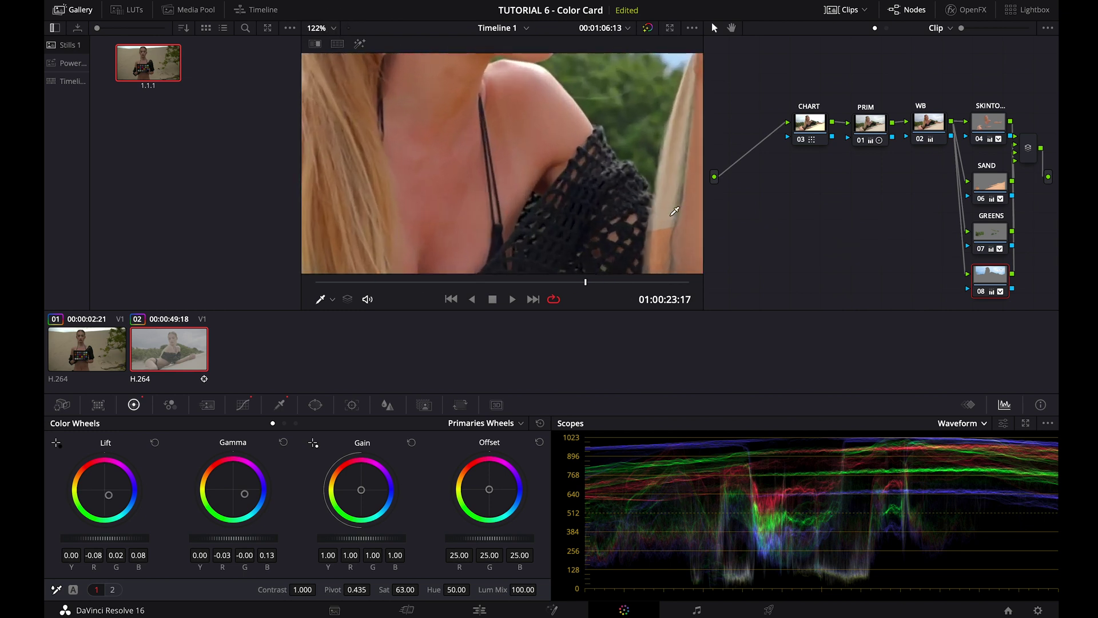
left_click(999, 189)
left_click_drag(1006, 188, 1004, 186)
left_click(360, 44)
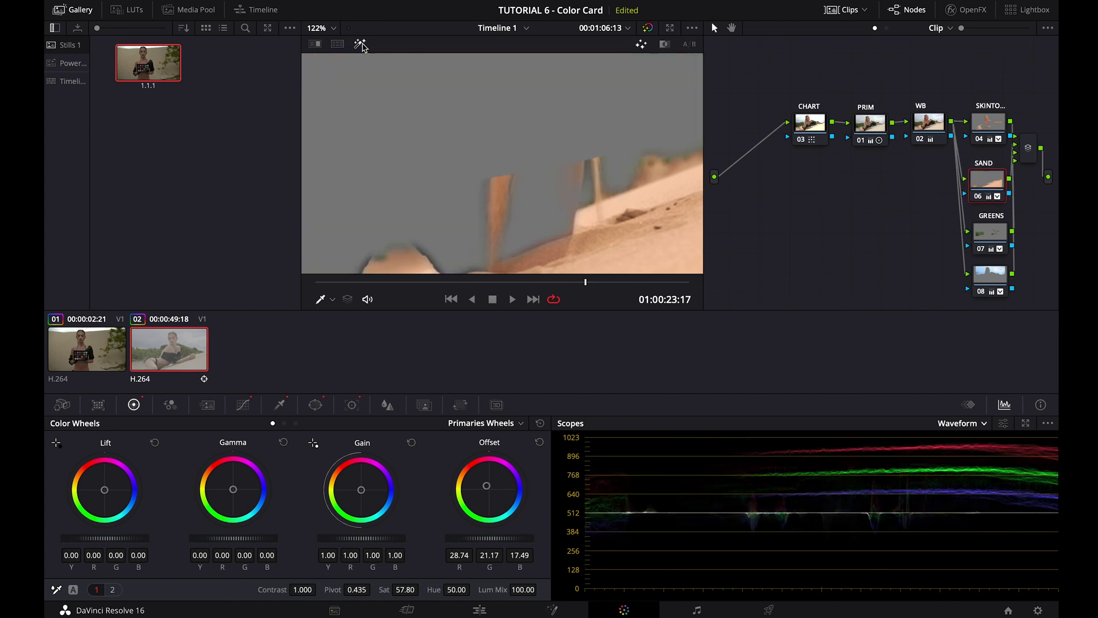
left_click(331, 299)
left_click(366, 351)
left_click(320, 27)
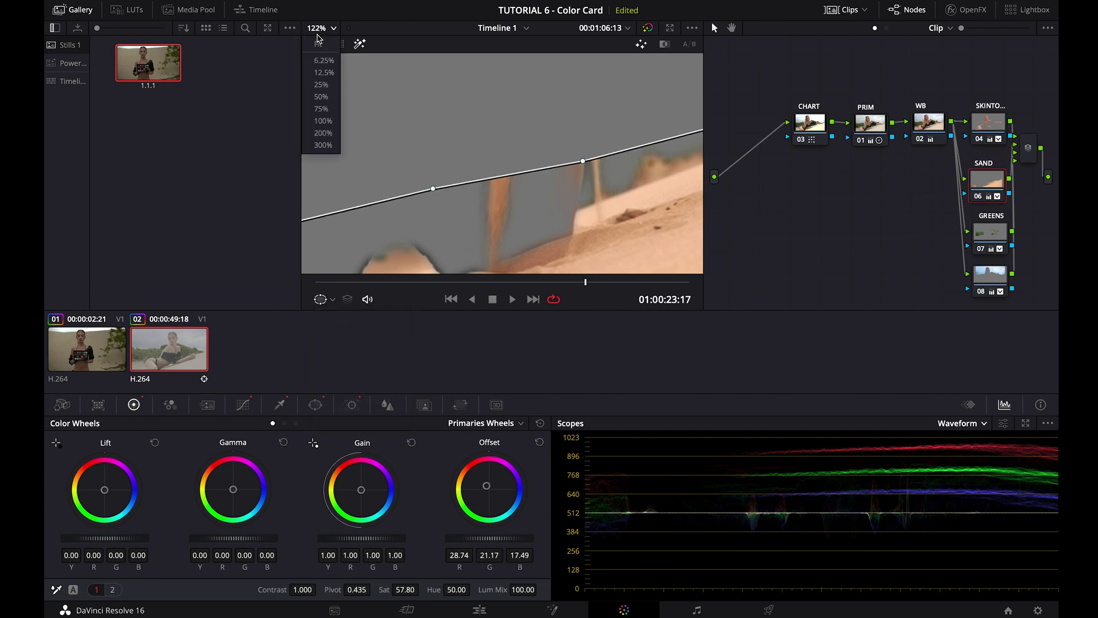
left_click(321, 57)
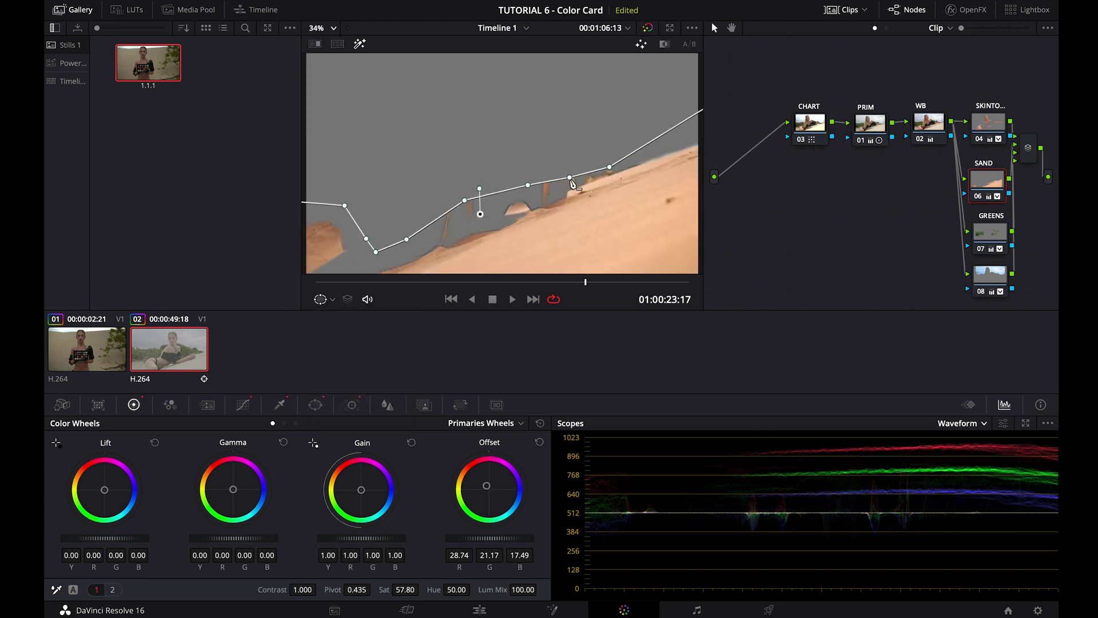
Raise three points of the SAND window around the raised forearm and falling sand, and check the mask at an earlier frame.
left_click_drag(569, 177, 568, 148)
left_click_drag(528, 184, 565, 90)
left_click_drag(609, 166, 631, 150)
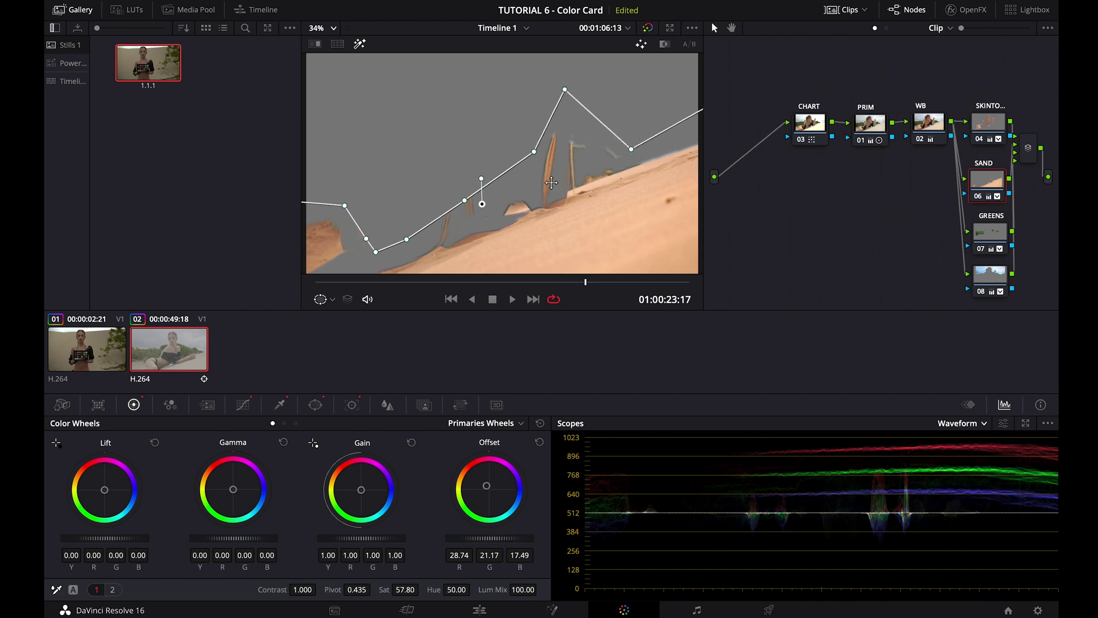
left_click_drag(598, 279, 508, 289)
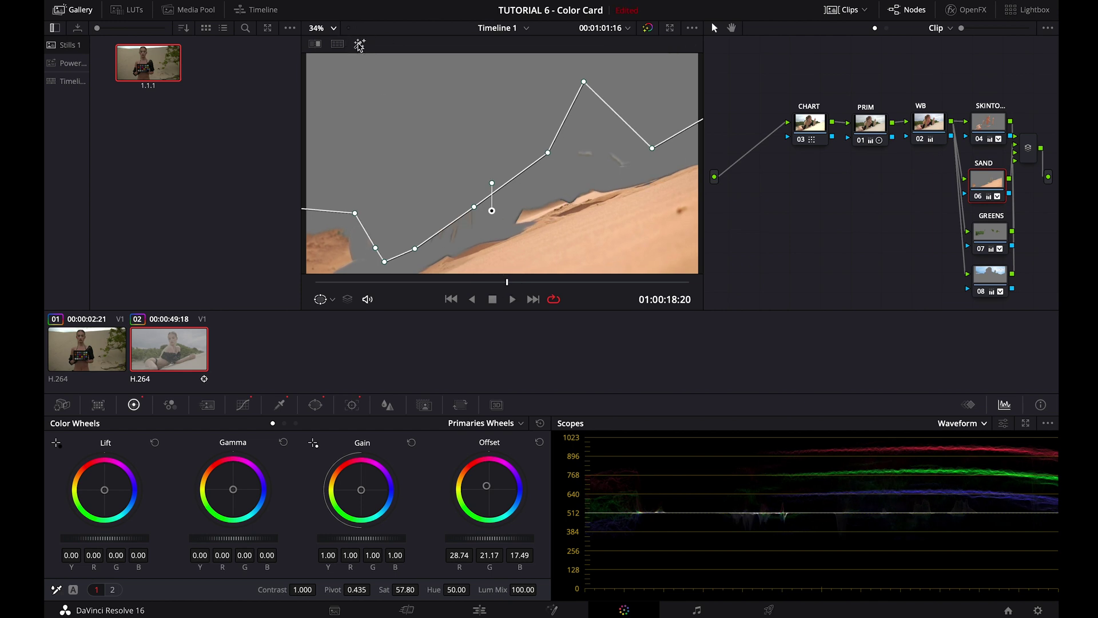
Turn off the SAND node's highlight and window outline, and check the graded image at a later frame.
left_click(359, 44)
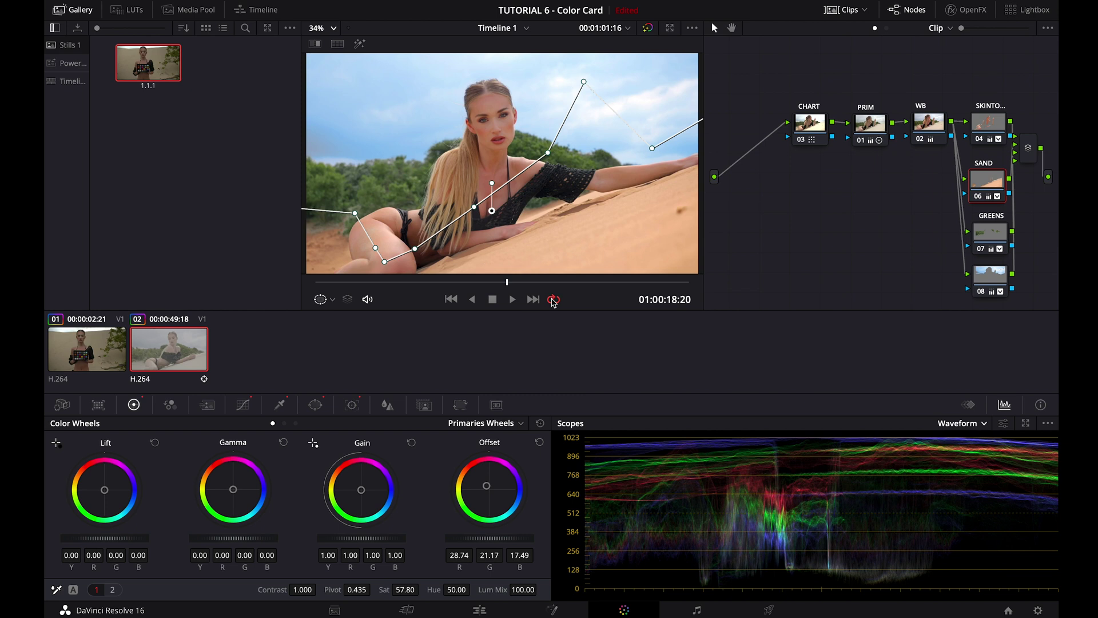
left_click(322, 299)
left_click(374, 315)
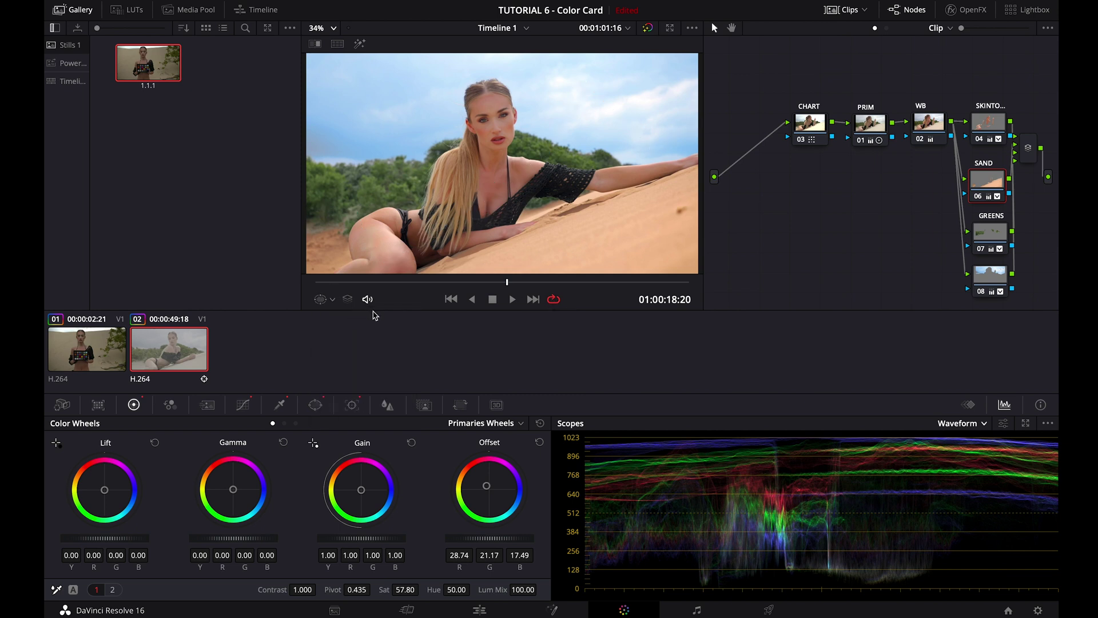
left_click_drag(489, 284, 735, 313)
Add a new serial node after the parallel mixer node.
scroll(942, 253, "right", 3)
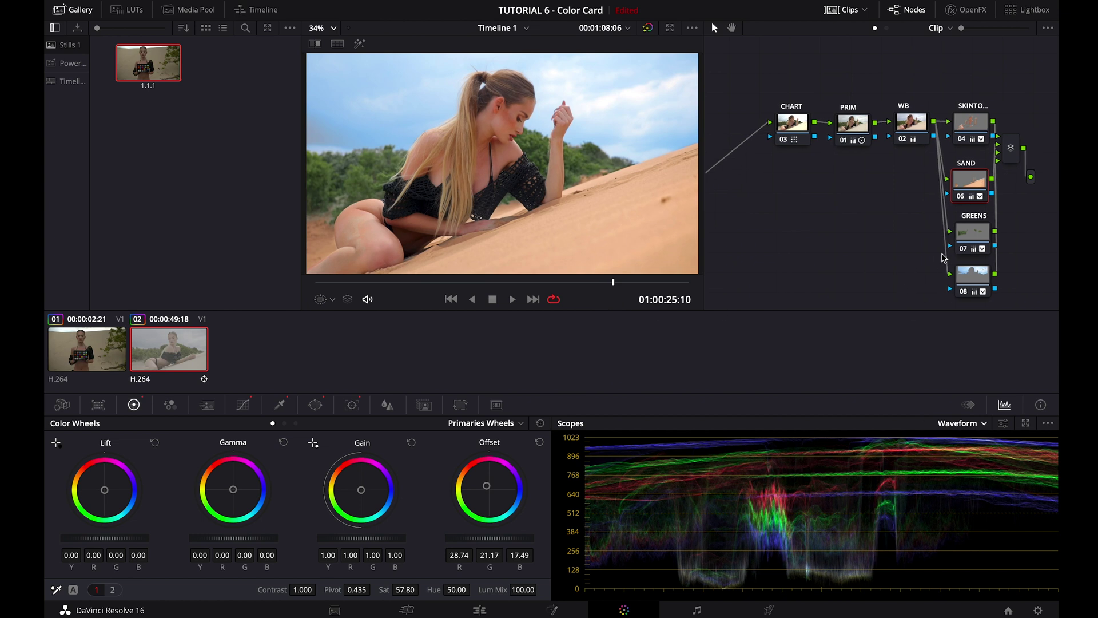
left_click(960, 149)
right_click(961, 150)
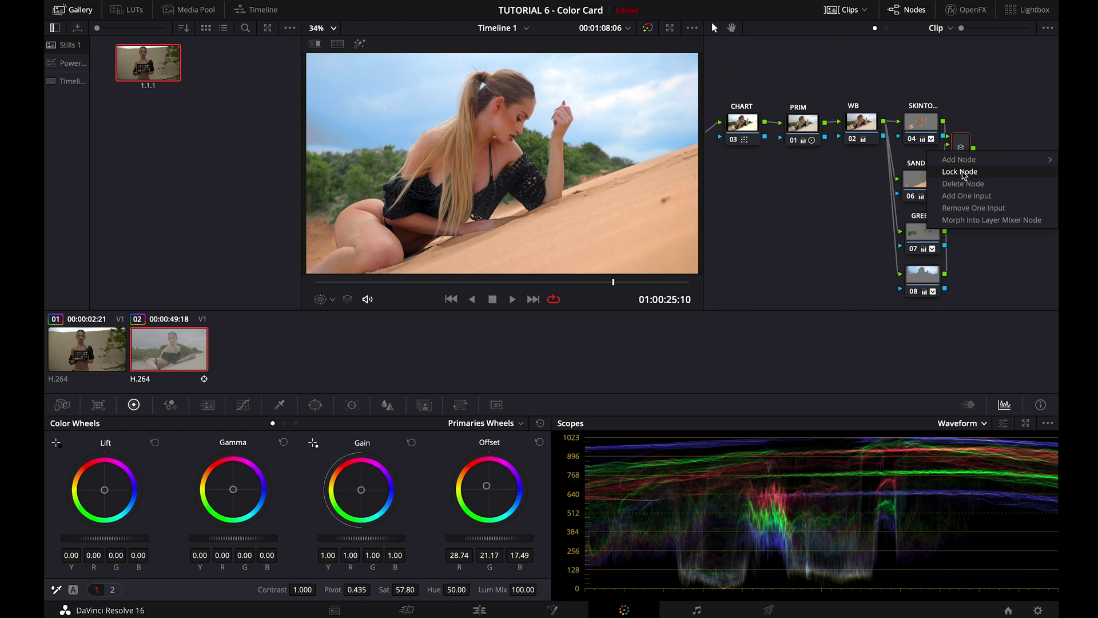
mouse_move(961, 160)
left_click(894, 163)
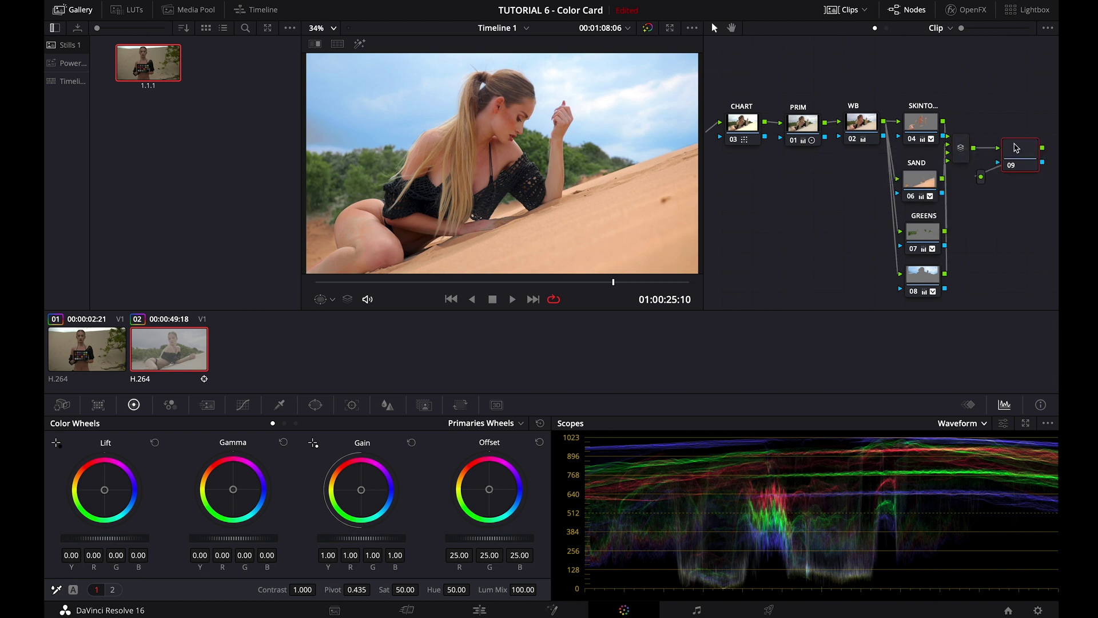
Search the OpenFX library for "vig" and apply the Vignette effect to the new node after the parallel mixer.
left_click(966, 10)
left_click(1027, 30)
type("v")
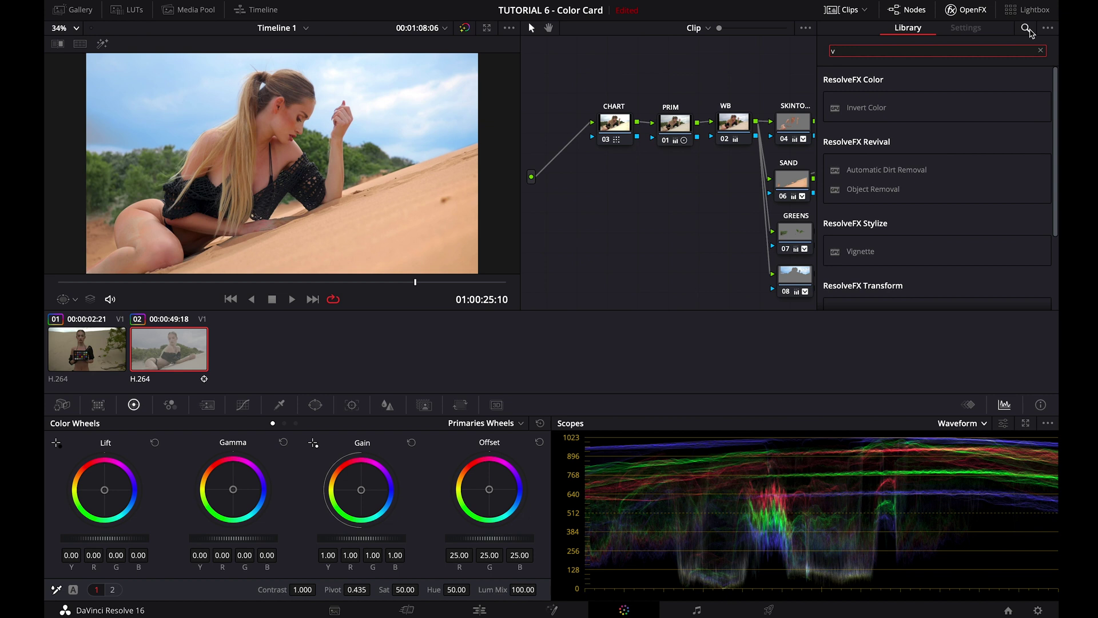
type("ig")
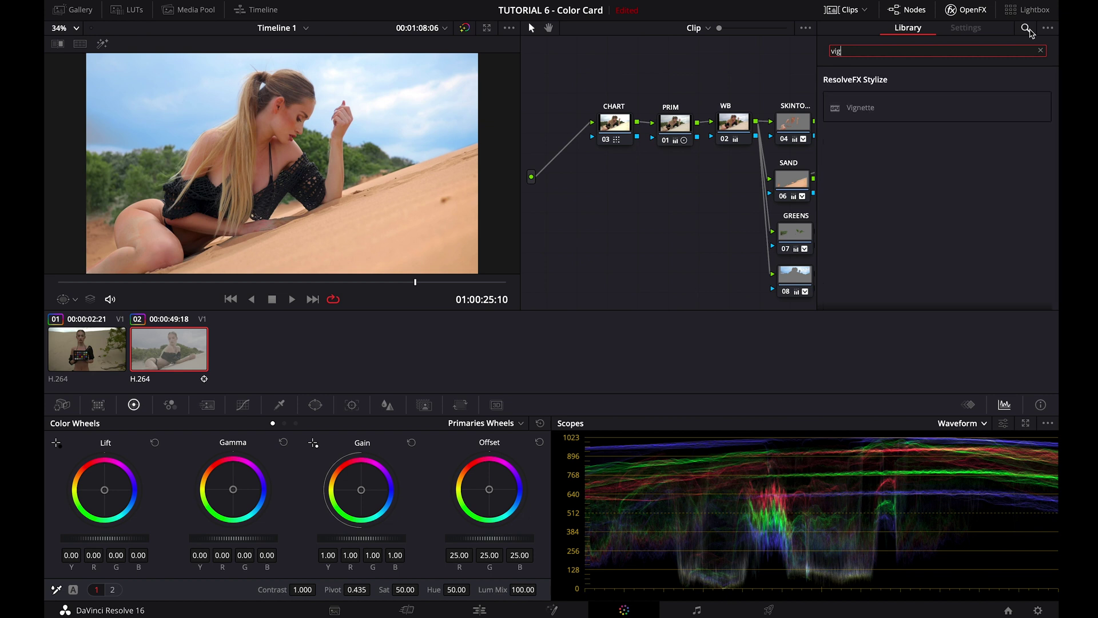
scroll(736, 166, "right", 5)
left_click_drag(834, 111, 763, 155)
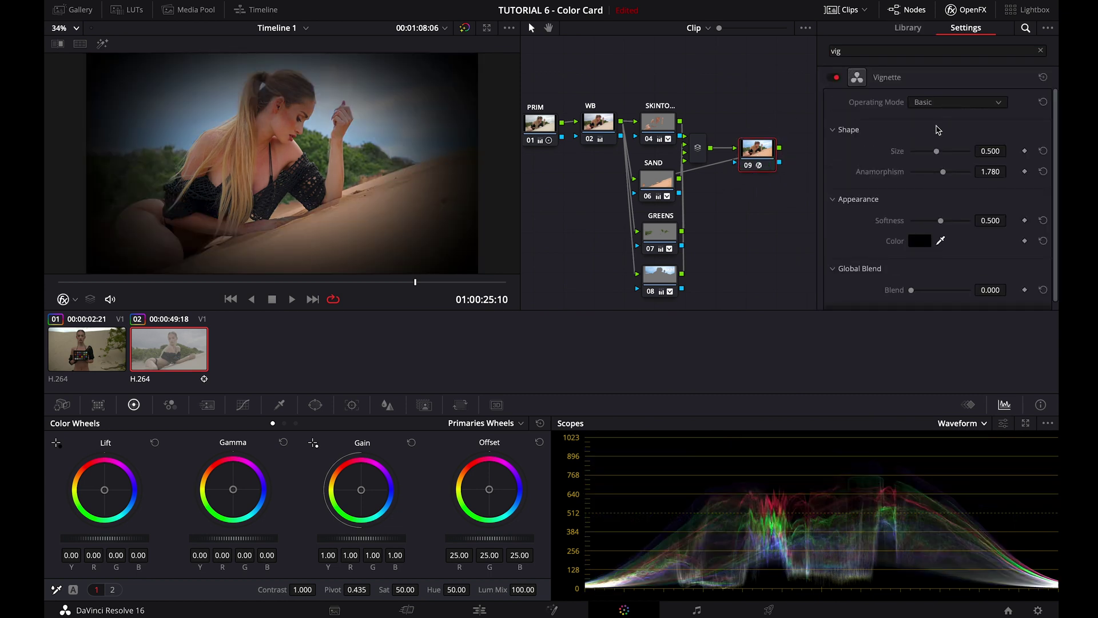
Set the vignette's size to 0.652, anamorphism to 2.919, softness to 0.336 and blend to 0.428, comparing with the node disabled.
mouse_move(942, 171)
left_mouse_down()
mouse_move(968, 172)
mouse_move(927, 154)
mouse_move(948, 155)
left_mouse_up()
left_click_drag(940, 220, 933, 224)
left_click_drag(911, 290, 937, 298)
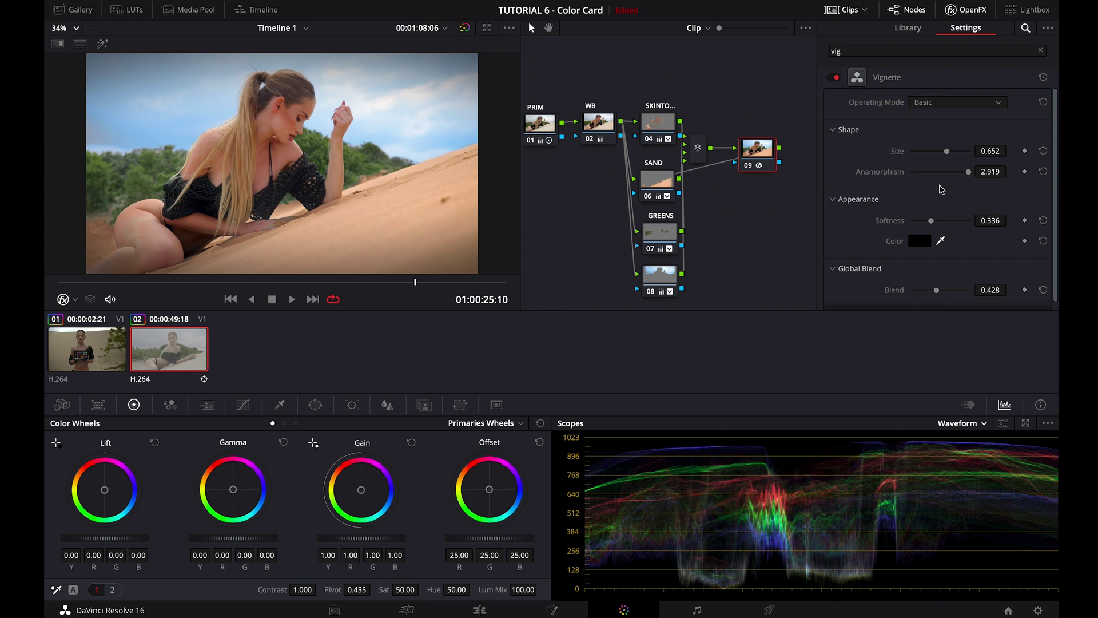
left_click(745, 167)
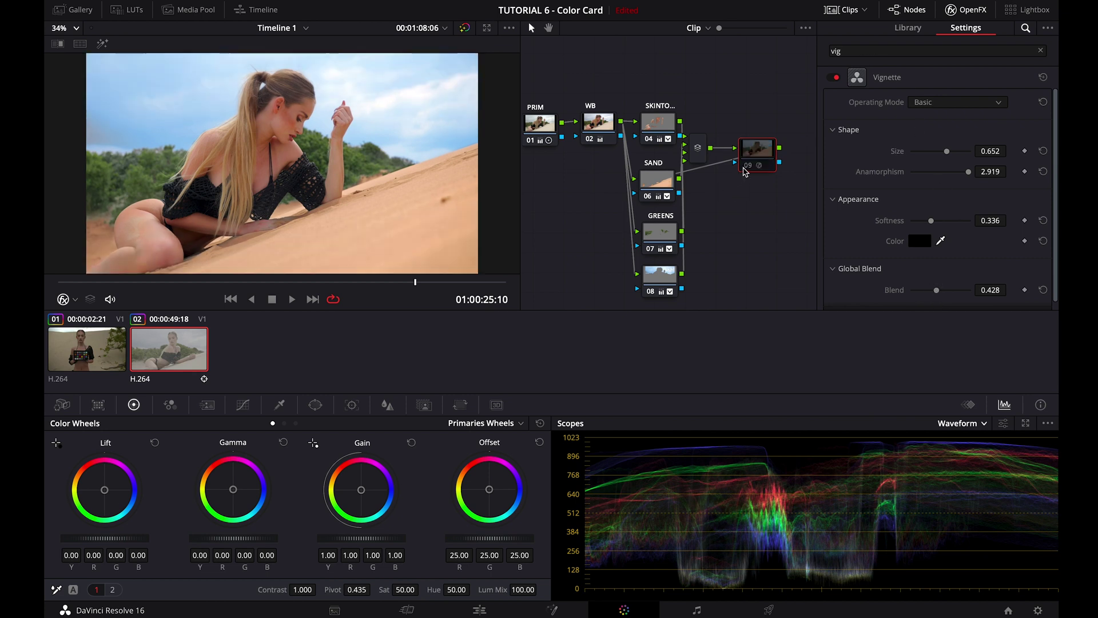
left_click(744, 168)
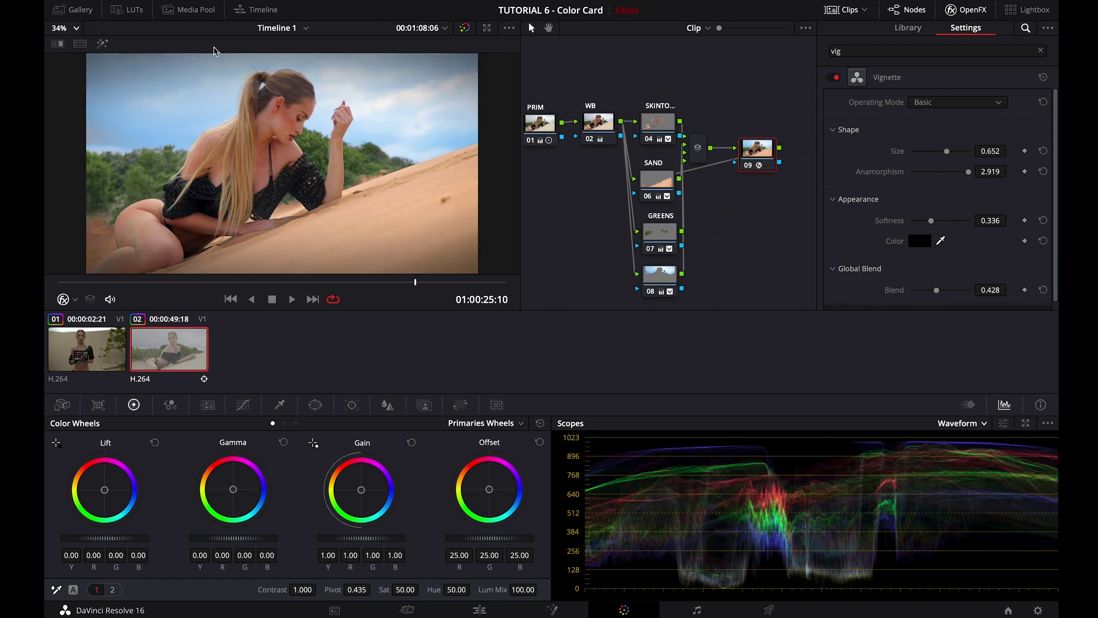
Fit the image in the viewer and review the finished grade at several frames along the clip.
left_click(71, 29)
left_click(74, 44)
left_click_drag(322, 288, 215, 297)
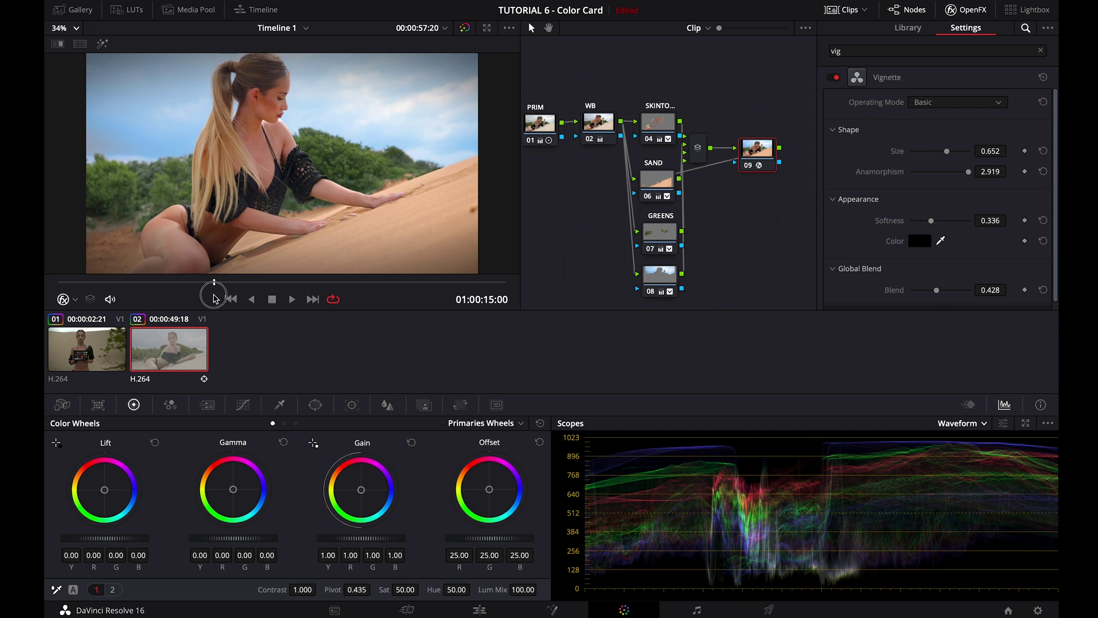
left_click_drag(209, 290, 46, 299)
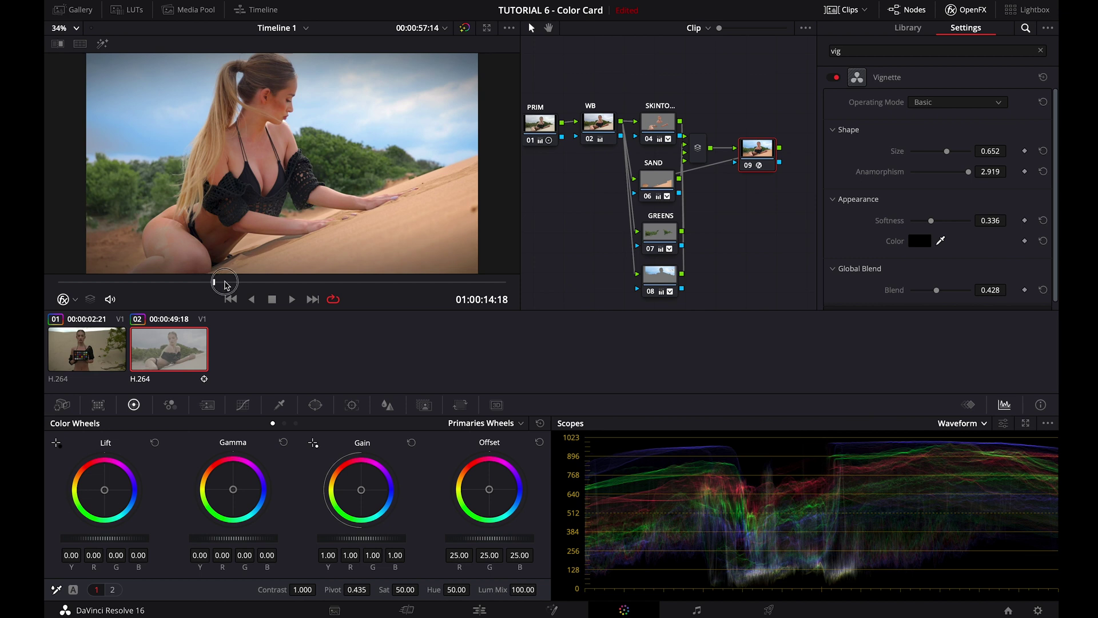
left_click(278, 285)
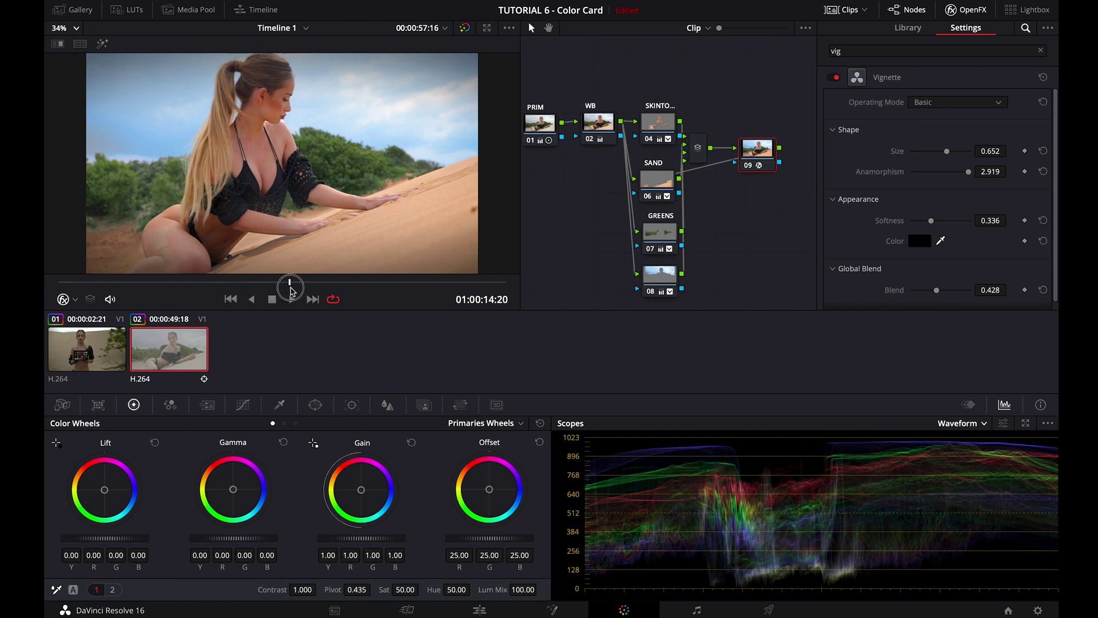